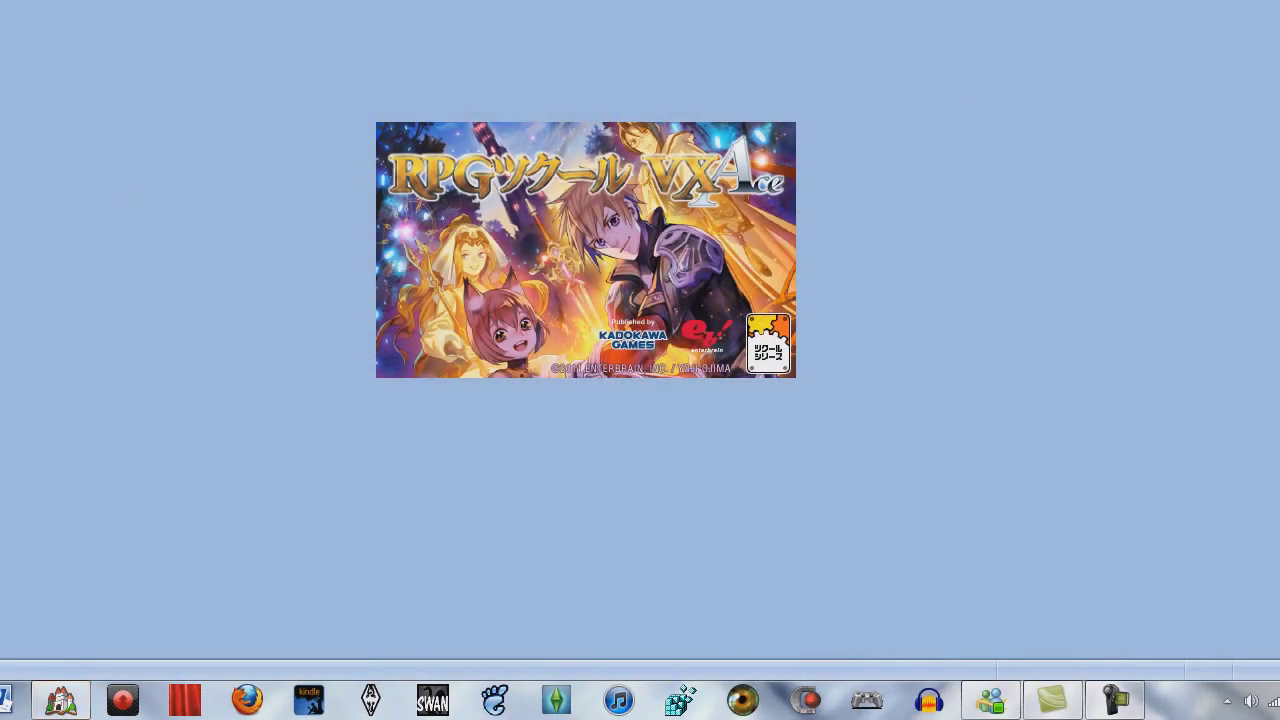
# Step: Create a new project named 'Tutorials' in the Documents\RPGVXAce folder
pyautogui.hotkey('ctrl', 'n')
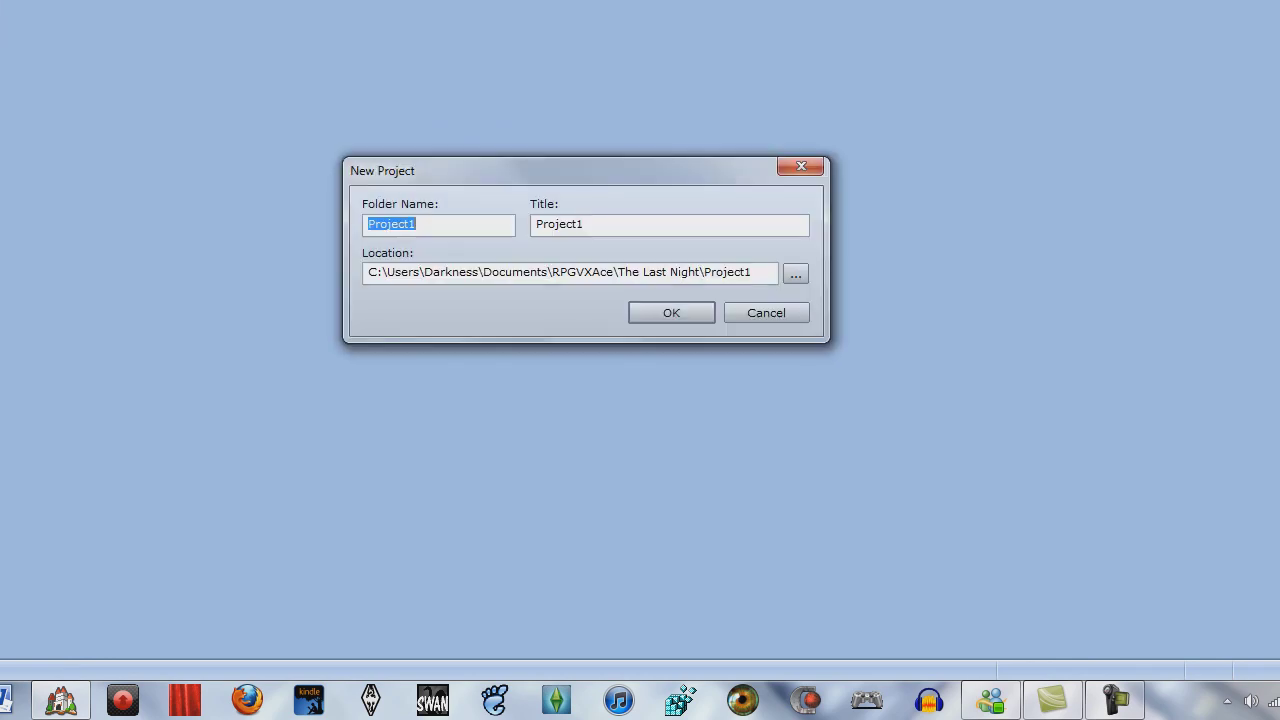
pyautogui.press('BackSpace')
pyautogui.write('N')
pyautogui.press('BackSpace')
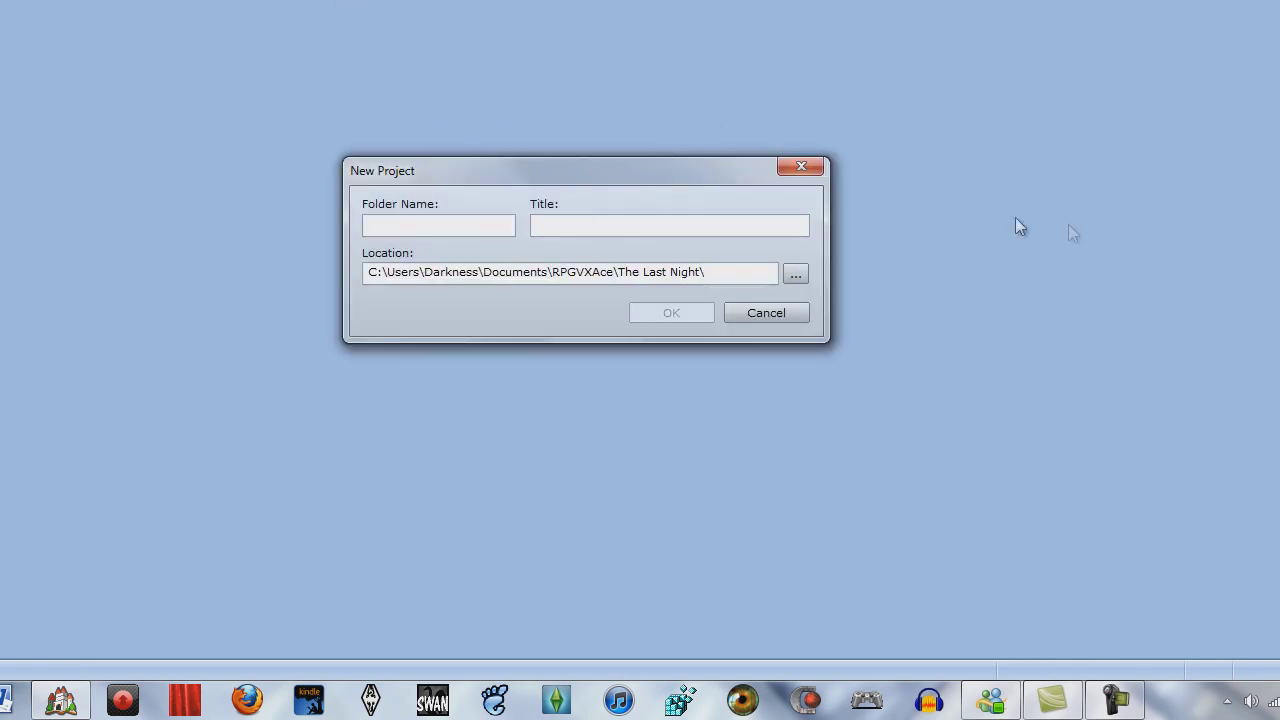
pyautogui.click(797, 276)
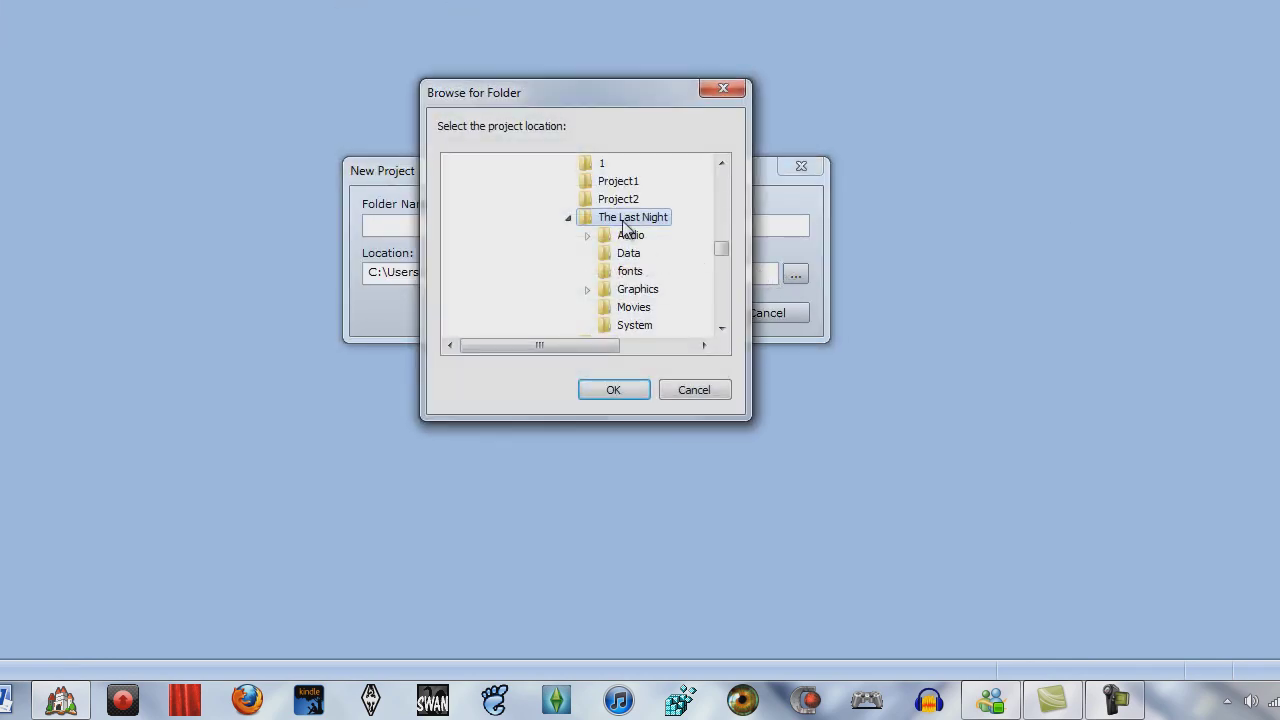
pyautogui.scroll(3, 628, 238)
pyautogui.scroll(3, 620, 242)
pyautogui.scroll(-2, 605, 248)
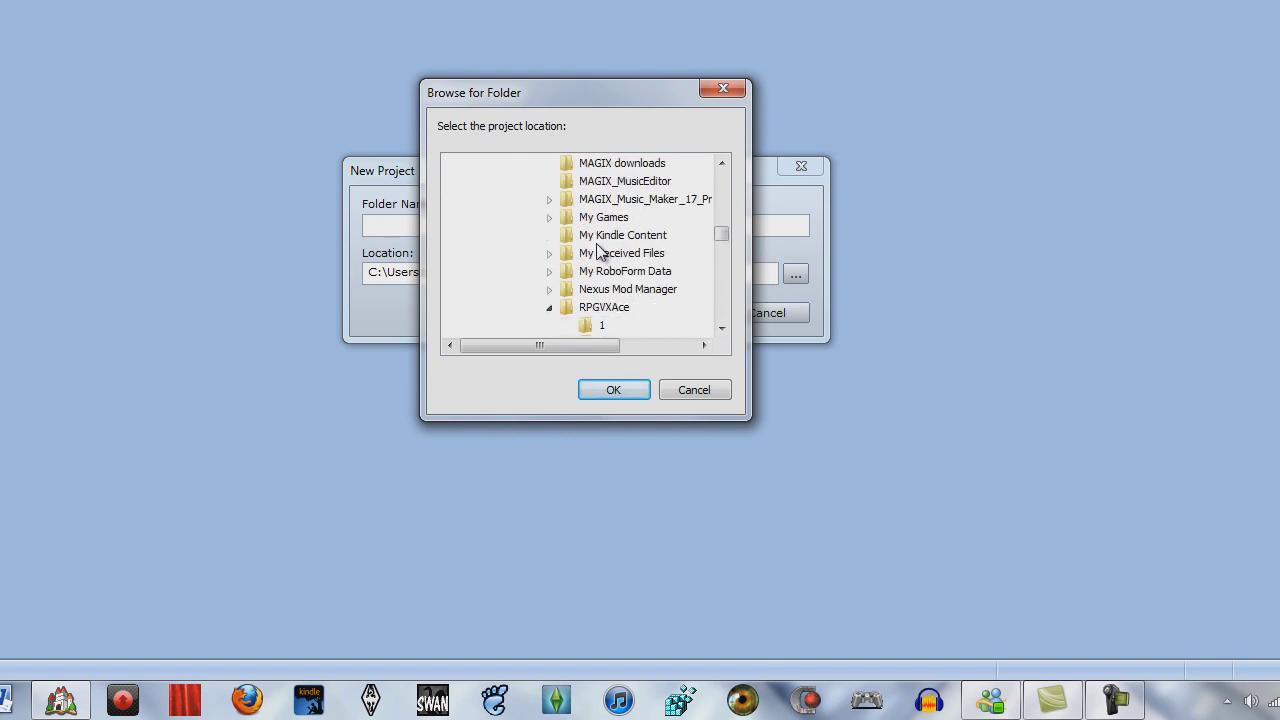
pyautogui.click(578, 307)
pyautogui.click(595, 393)
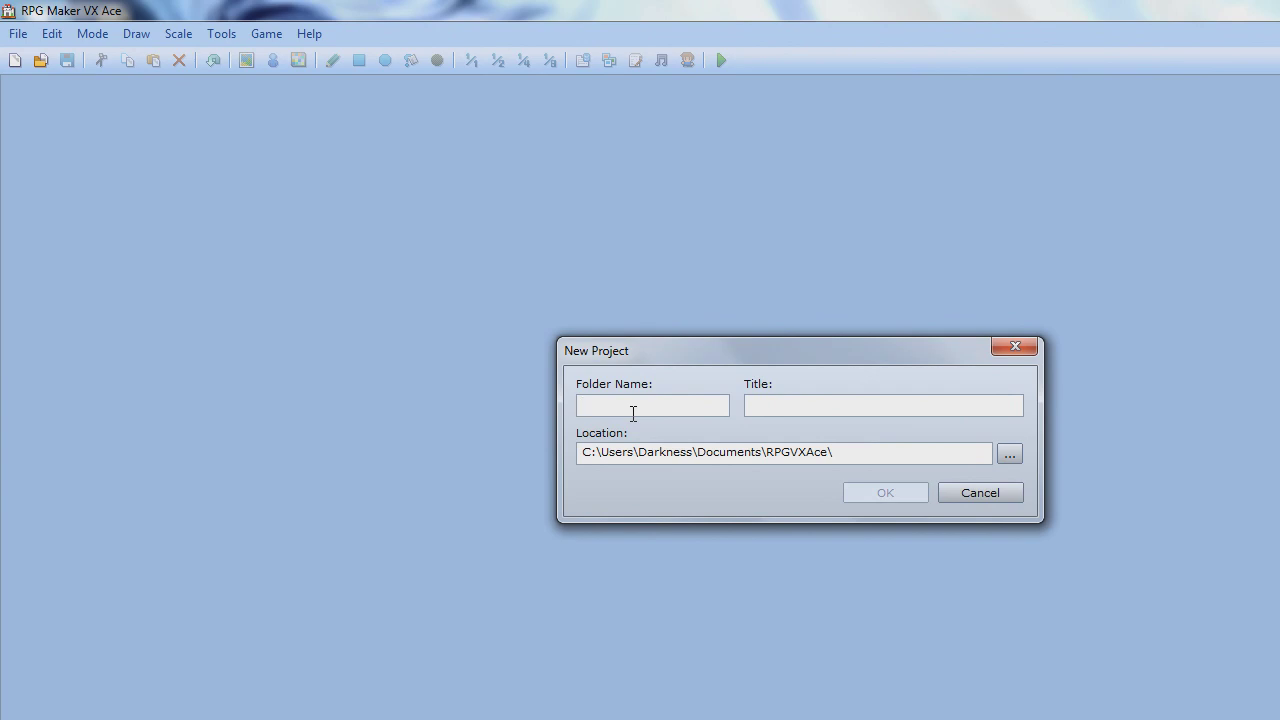
pyautogui.write('Tutorials.')
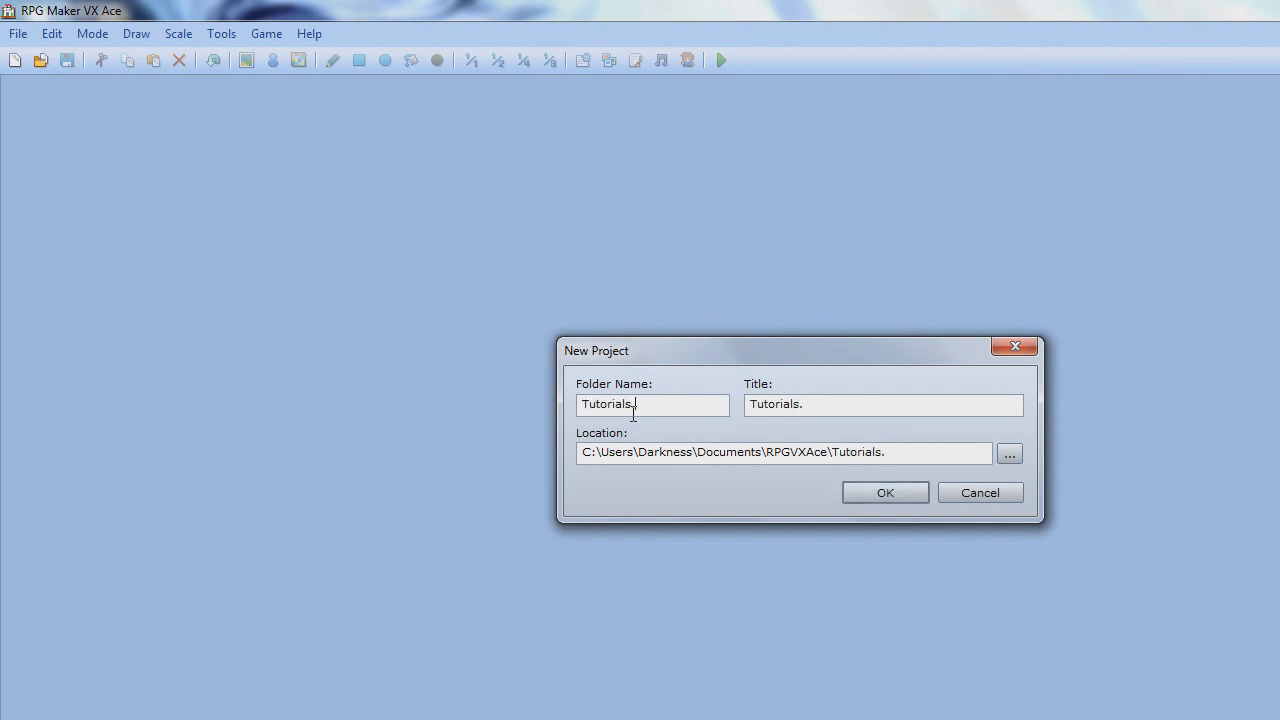
pyautogui.press('Return')
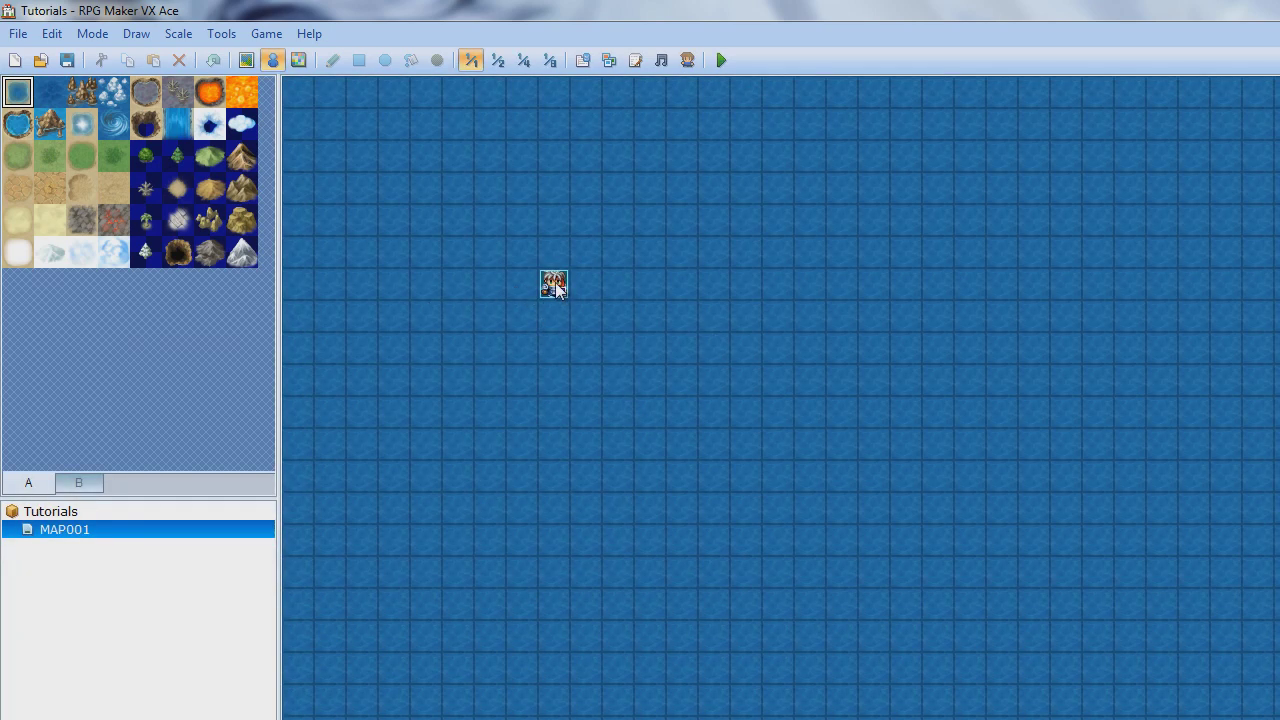
# Step: Move the player start a few tiles right onto the central stone path
pyautogui.moveTo(556, 286); pyautogui.dragTo(681, 293)
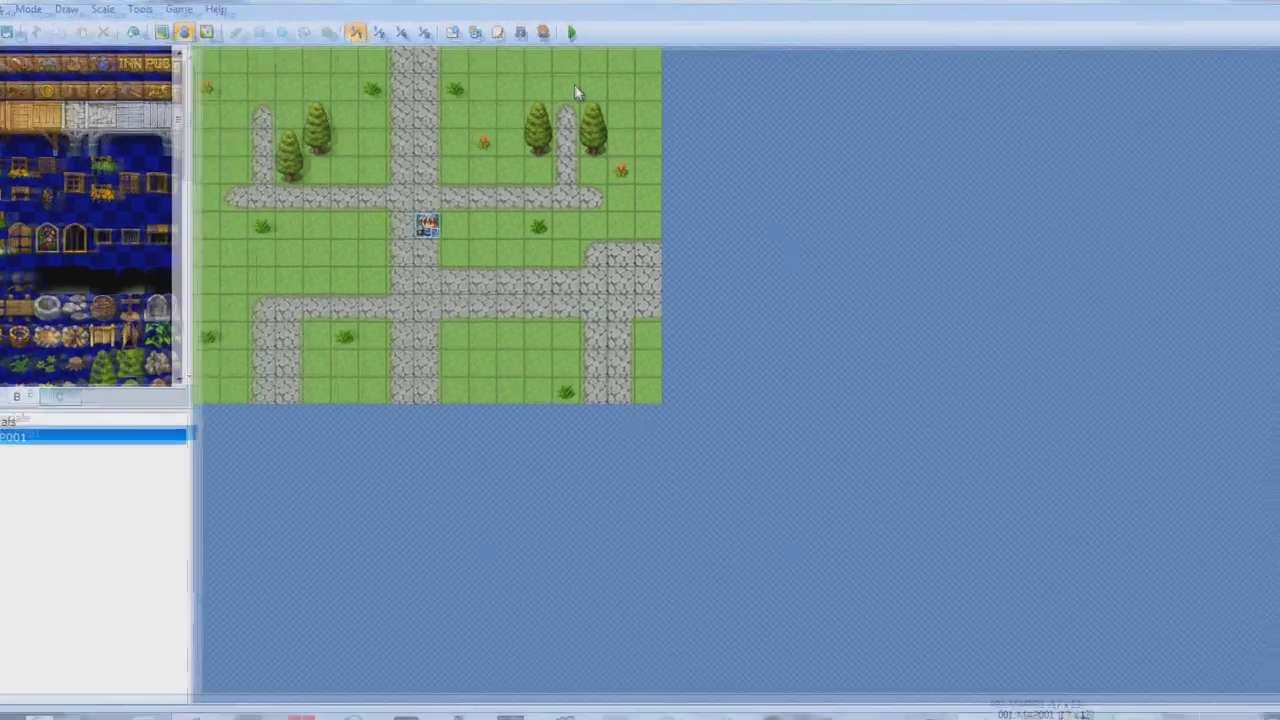
# Step: Create an event on the top-right tile using the orange-haired People4 sprite
pyautogui.doubleClick(551, 63)
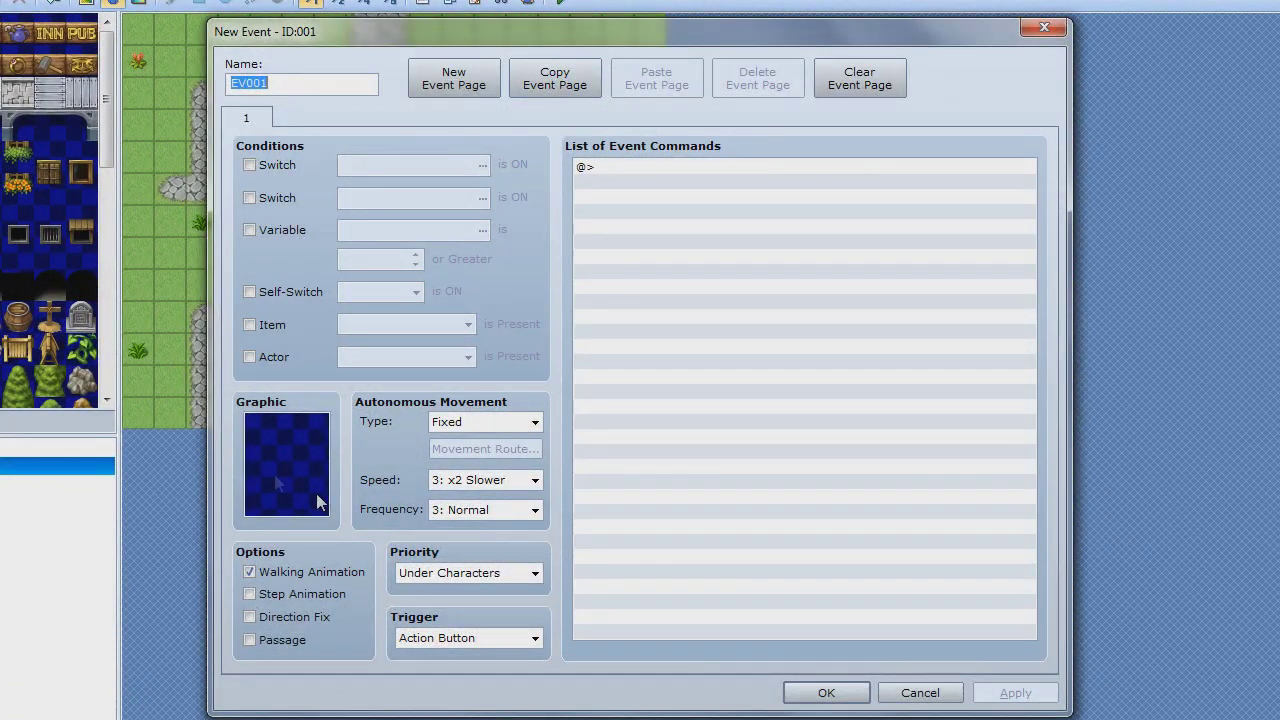
pyautogui.doubleClick(270, 474)
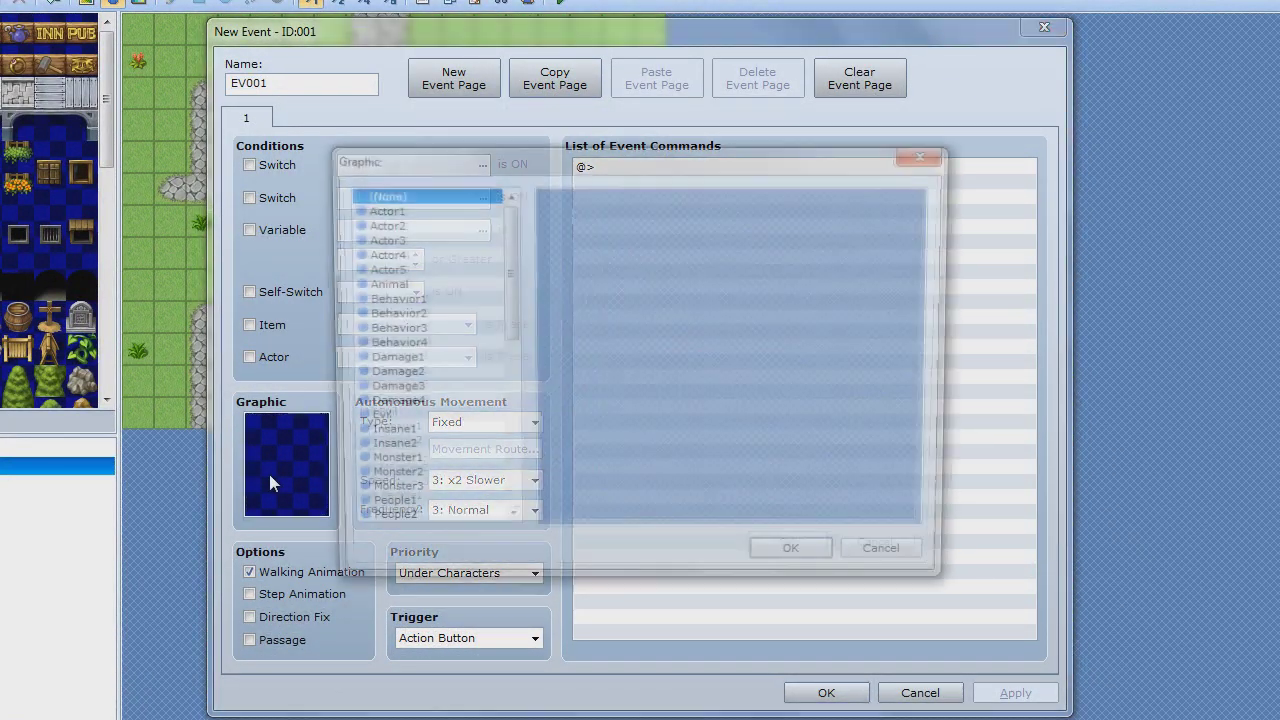
pyautogui.scroll(-4, 441, 338)
pyautogui.scroll(-5, 439, 334)
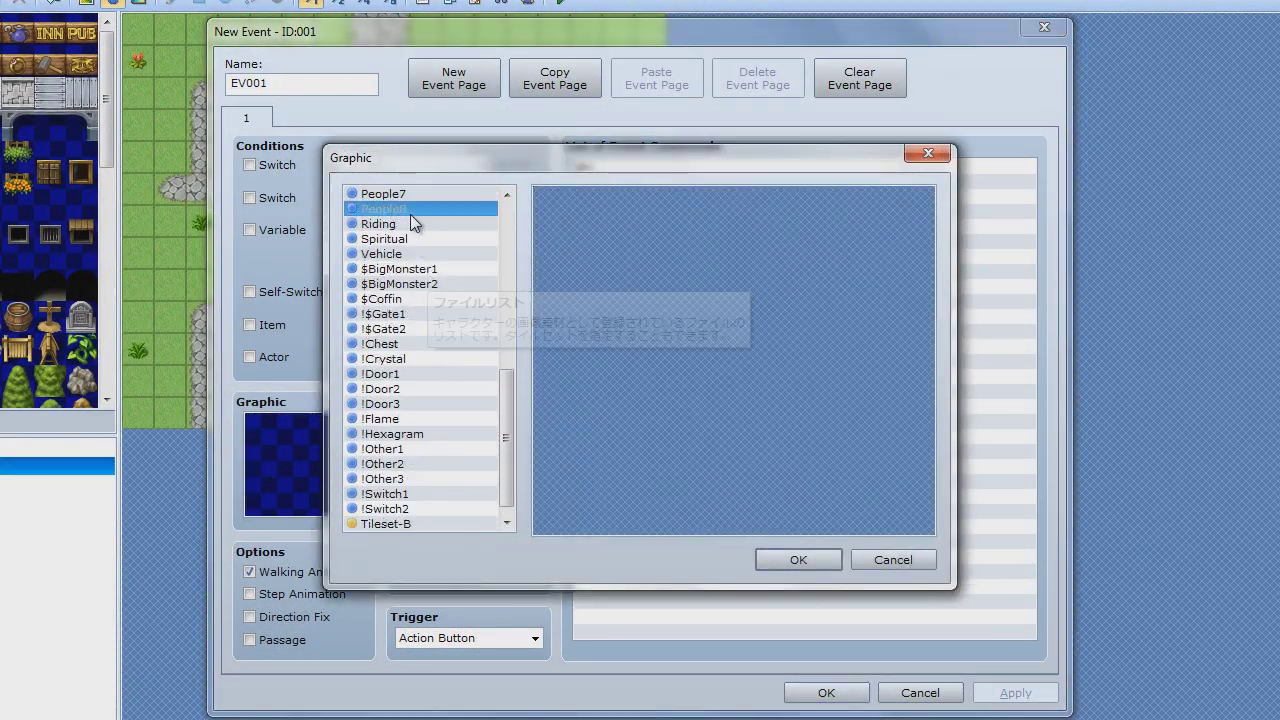
pyautogui.click(414, 210)
pyautogui.scroll(2, 474, 227)
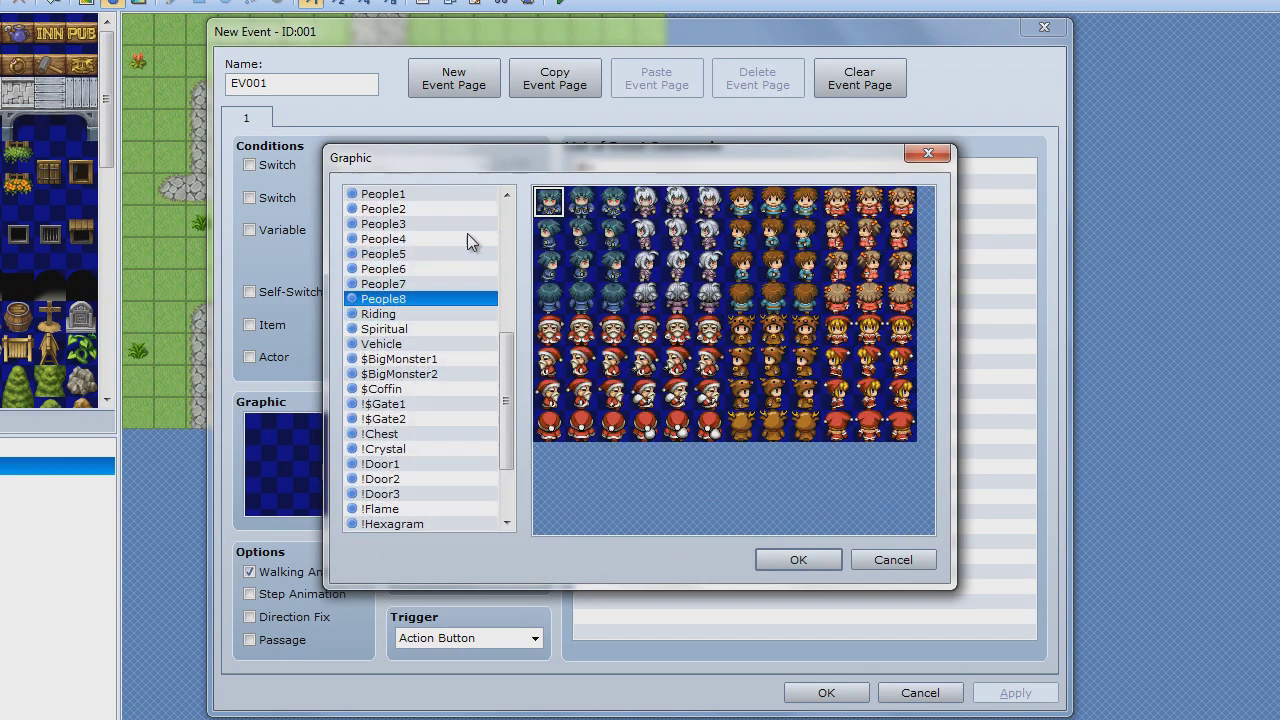
pyautogui.click(466, 236)
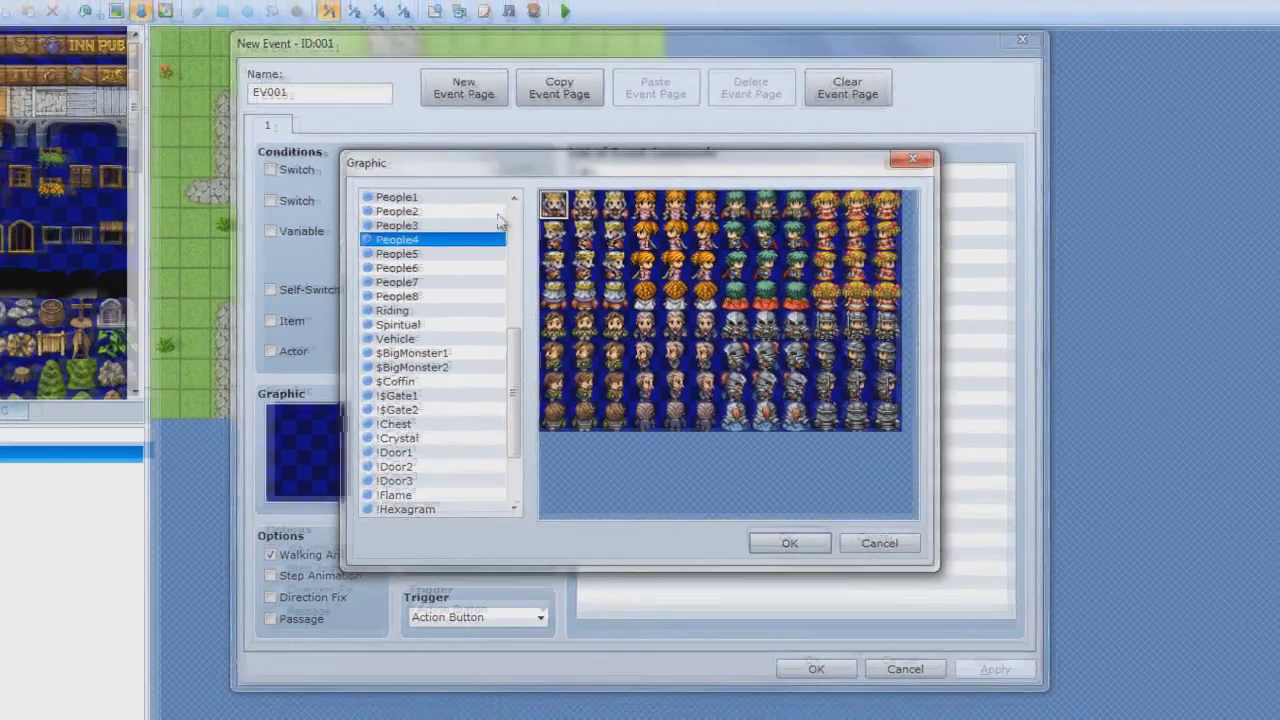
pyautogui.click(677, 201)
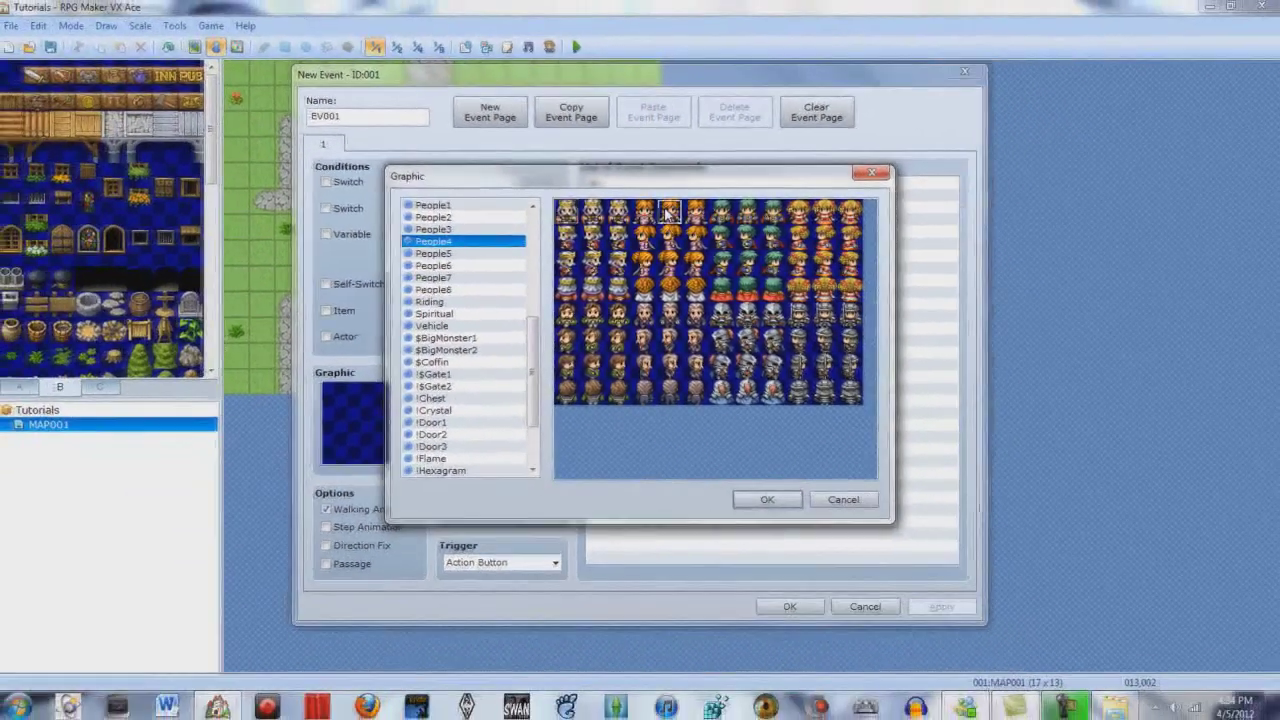
pyautogui.click(798, 559)
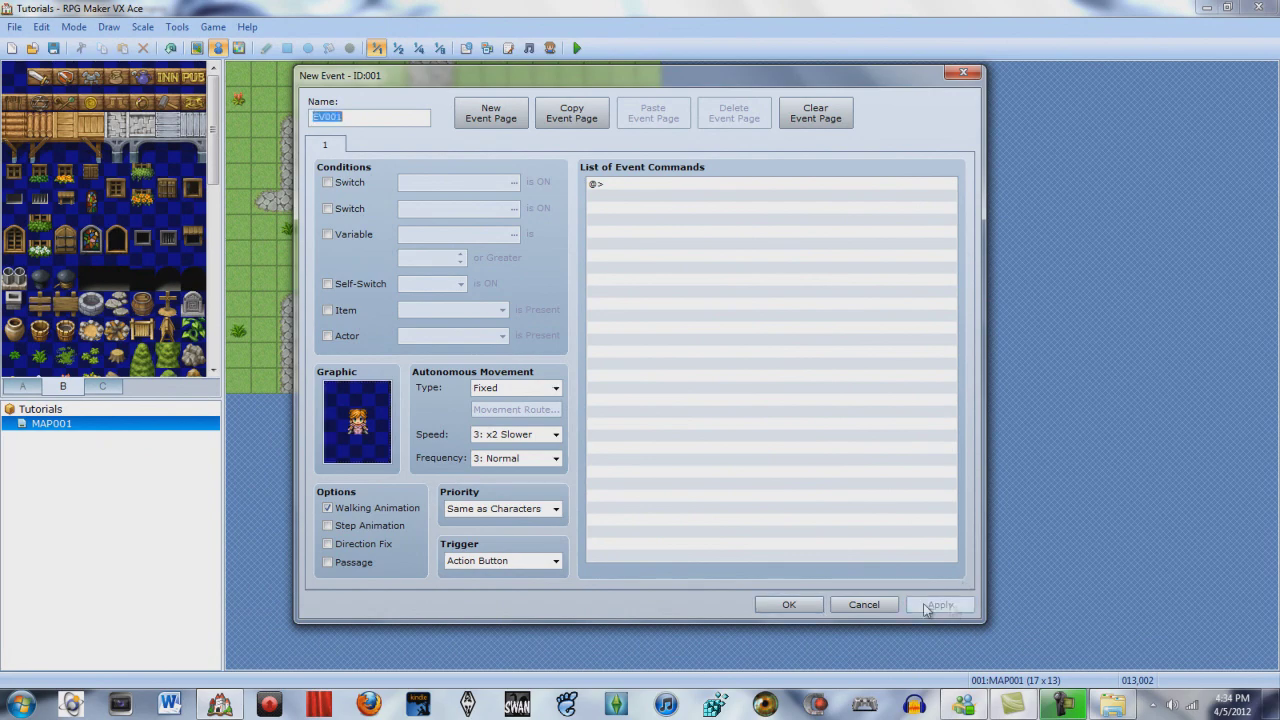
pyautogui.click(793, 601)
# Step: Create a second event on the top-left tile using the red-haired People3 sprite
pyautogui.doubleClick(288, 117)
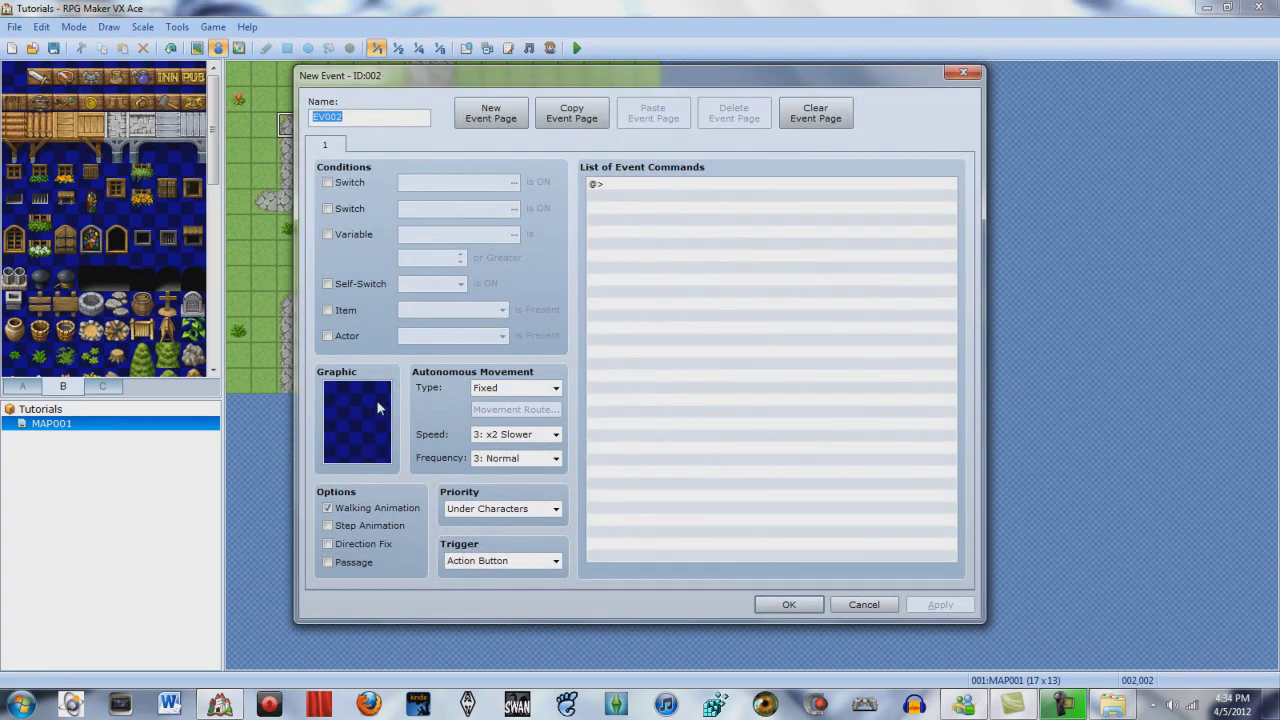
pyautogui.doubleClick(376, 400)
pyautogui.scroll(-2, 455, 360)
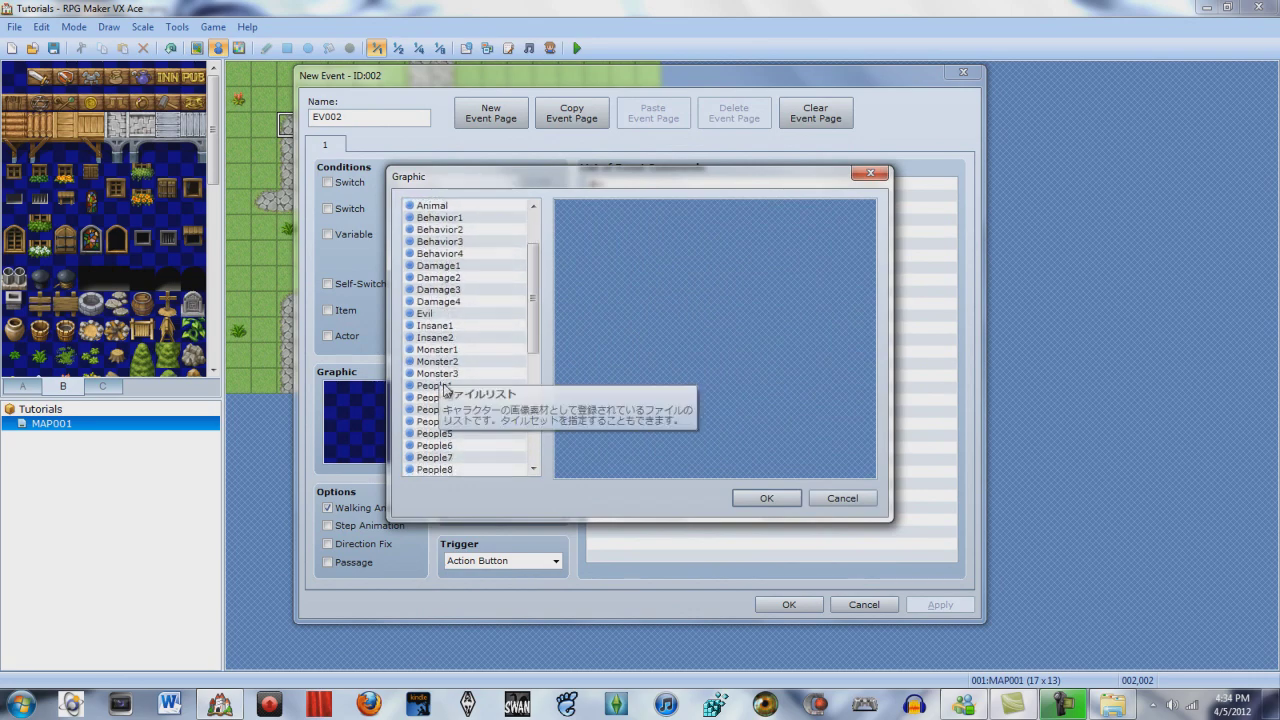
pyautogui.click(452, 410)
pyautogui.doubleClick(613, 324)
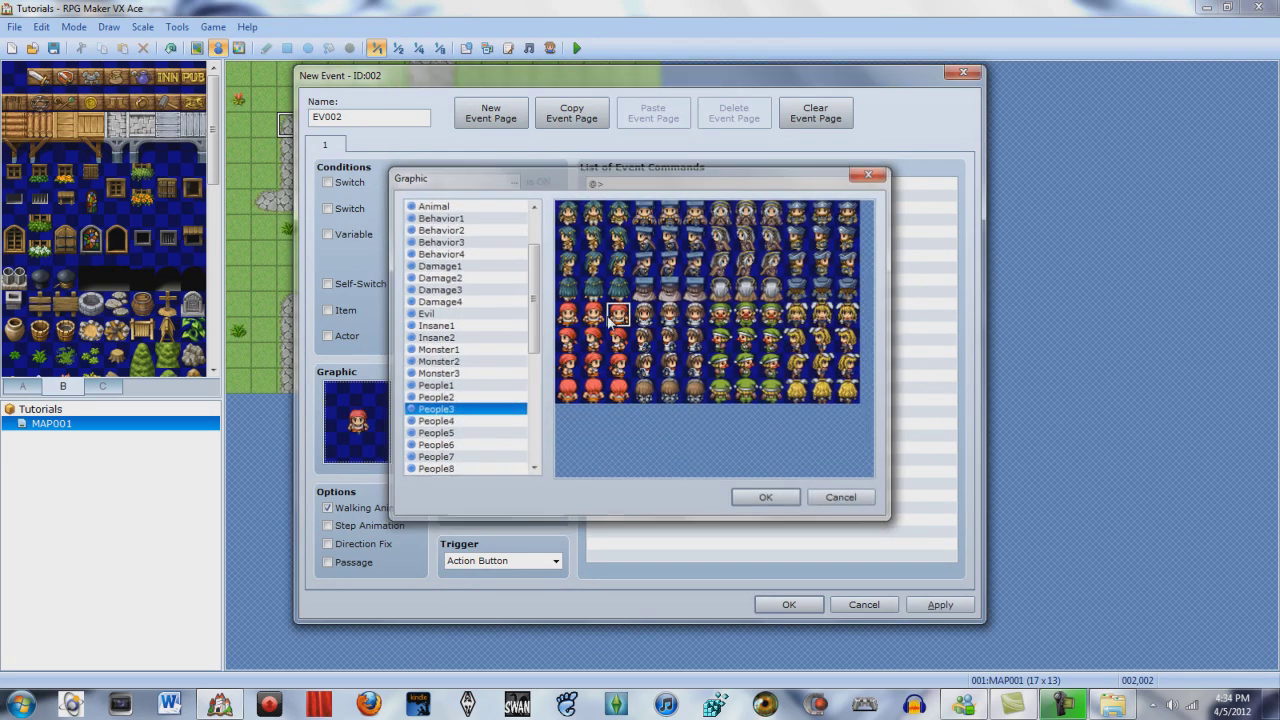
pyautogui.click(789, 605)
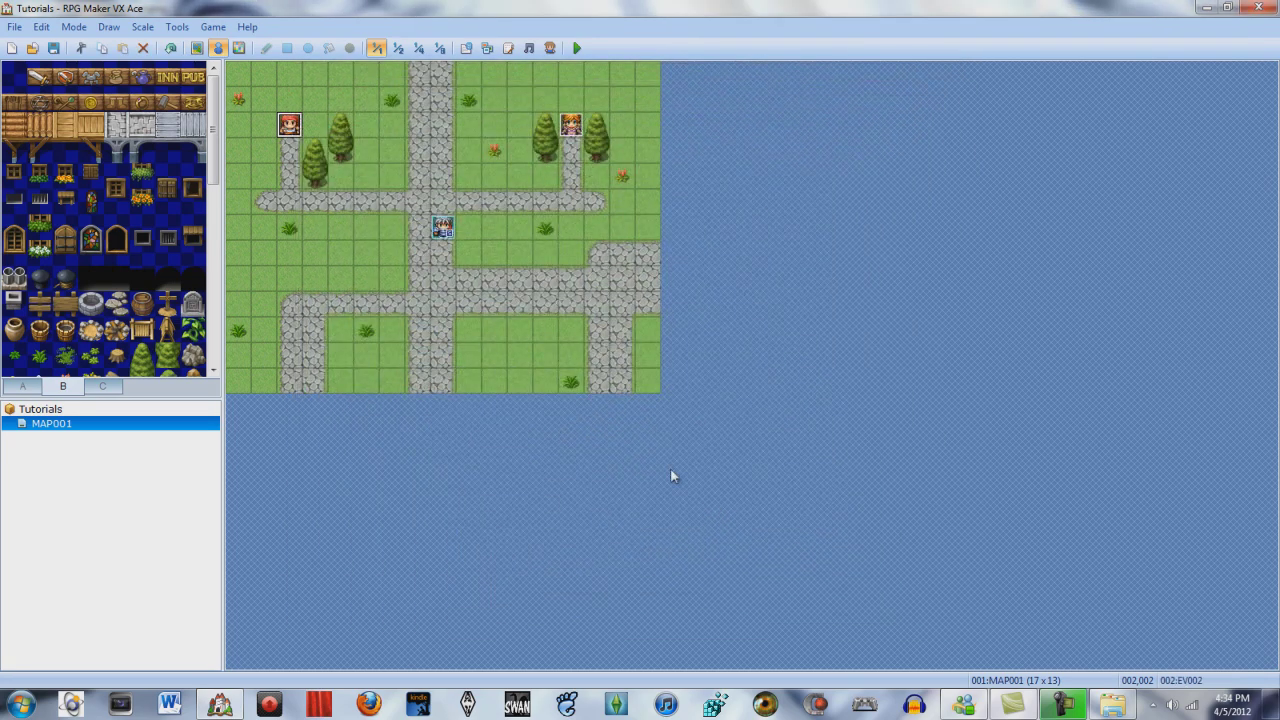
pyautogui.doubleClick(570, 124)
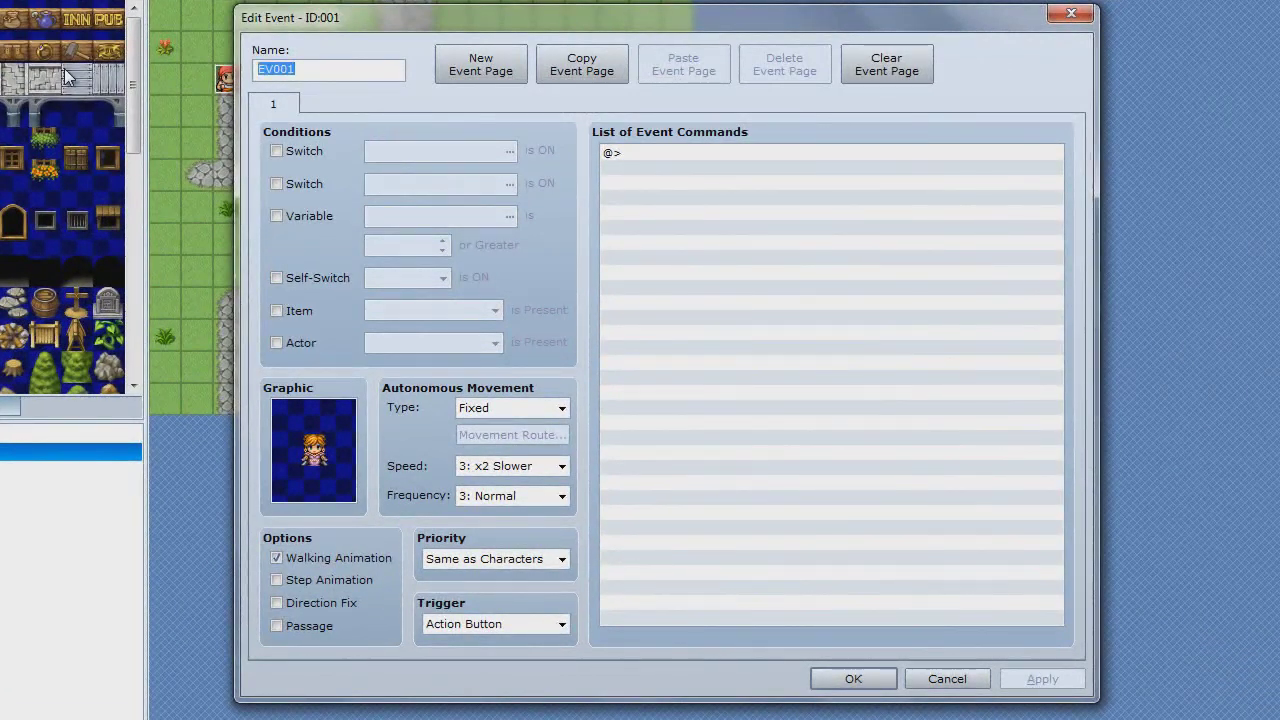
# Step: Clear the event name and set the page condition to switch 0001 'Switch A'
pyautogui.press('BackSpace')
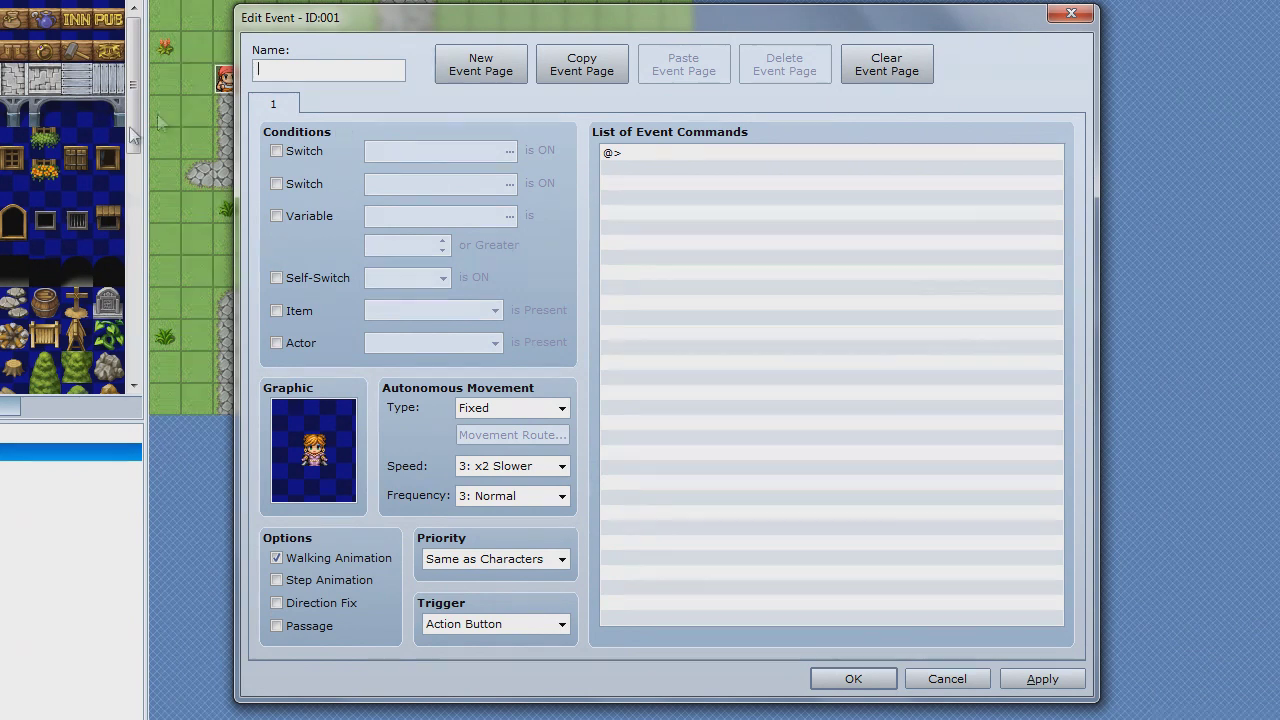
pyautogui.click(277, 151)
pyautogui.click(510, 151)
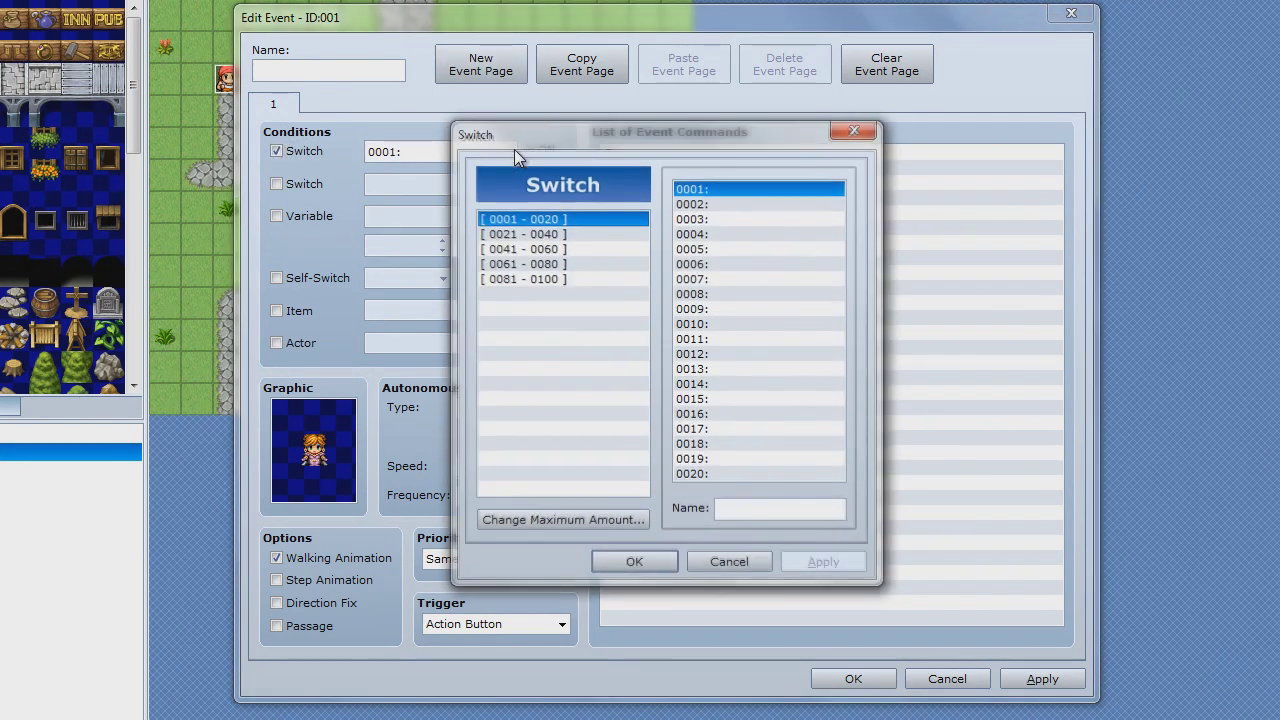
pyautogui.click(789, 509)
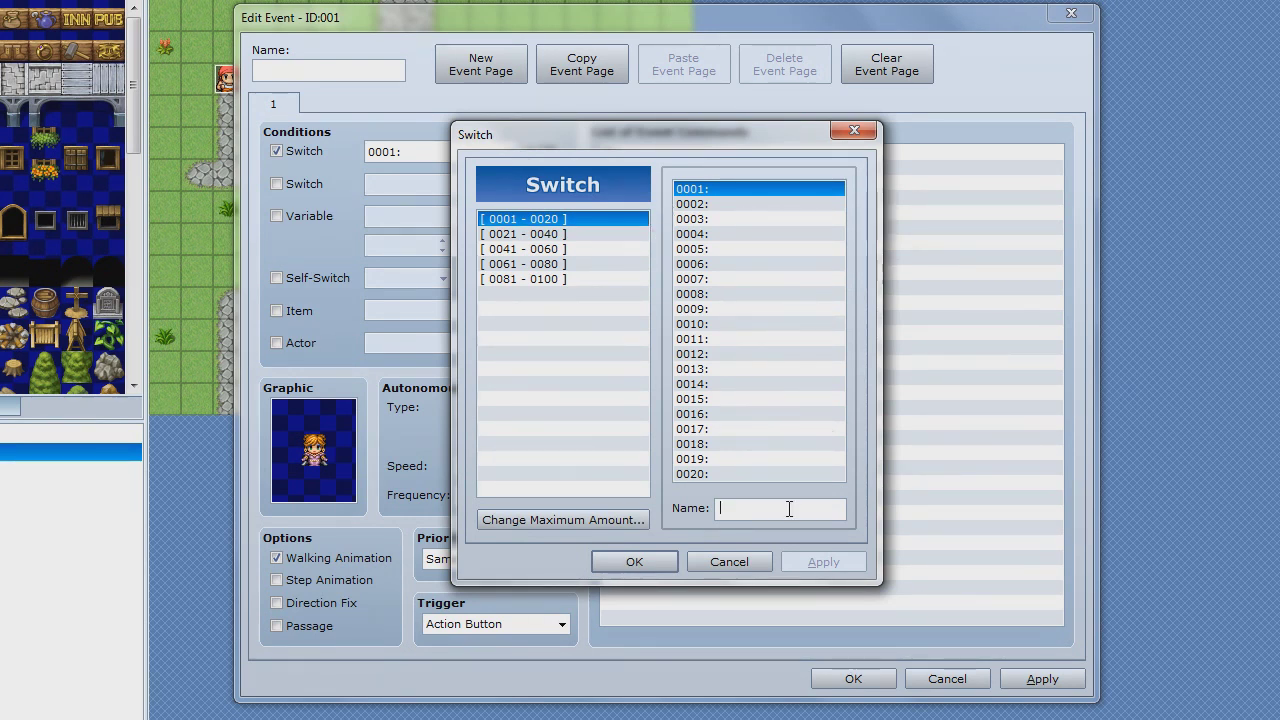
pyautogui.write('T')
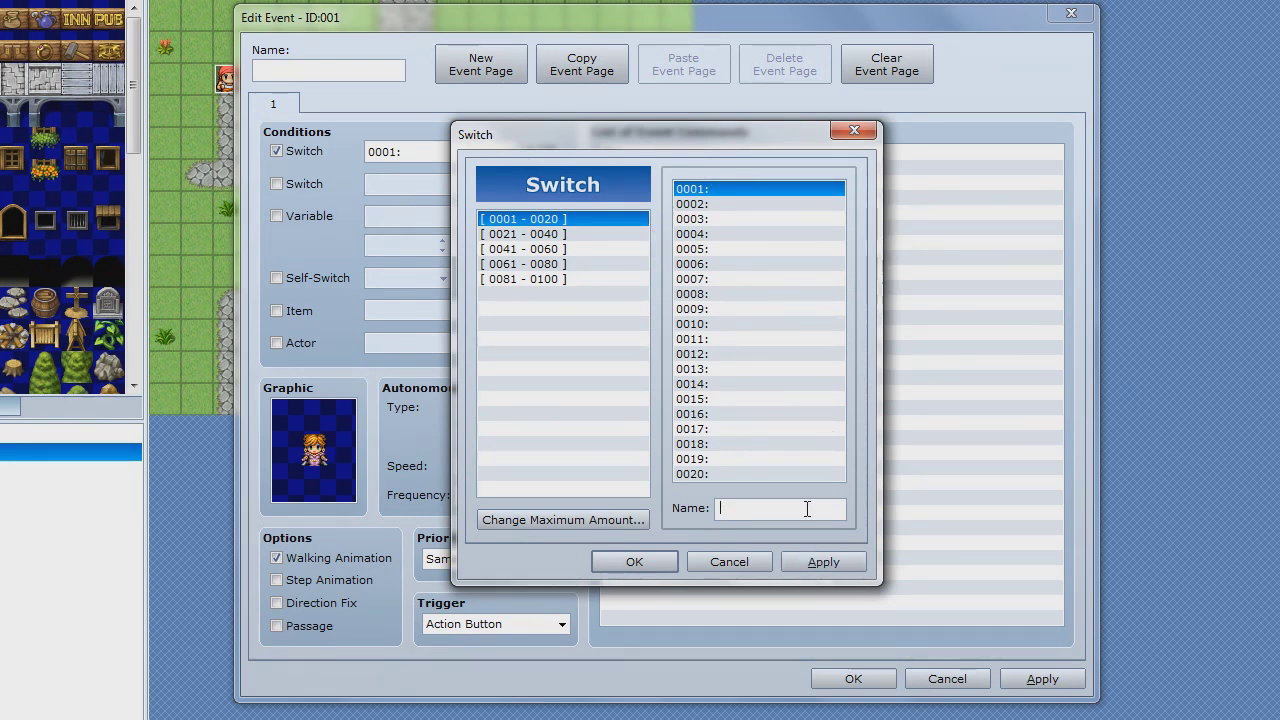
pyautogui.write('Sw')
pyautogui.press('BackSpace')
pyautogui.press('BackSpace')
pyautogui.write('Switch A')
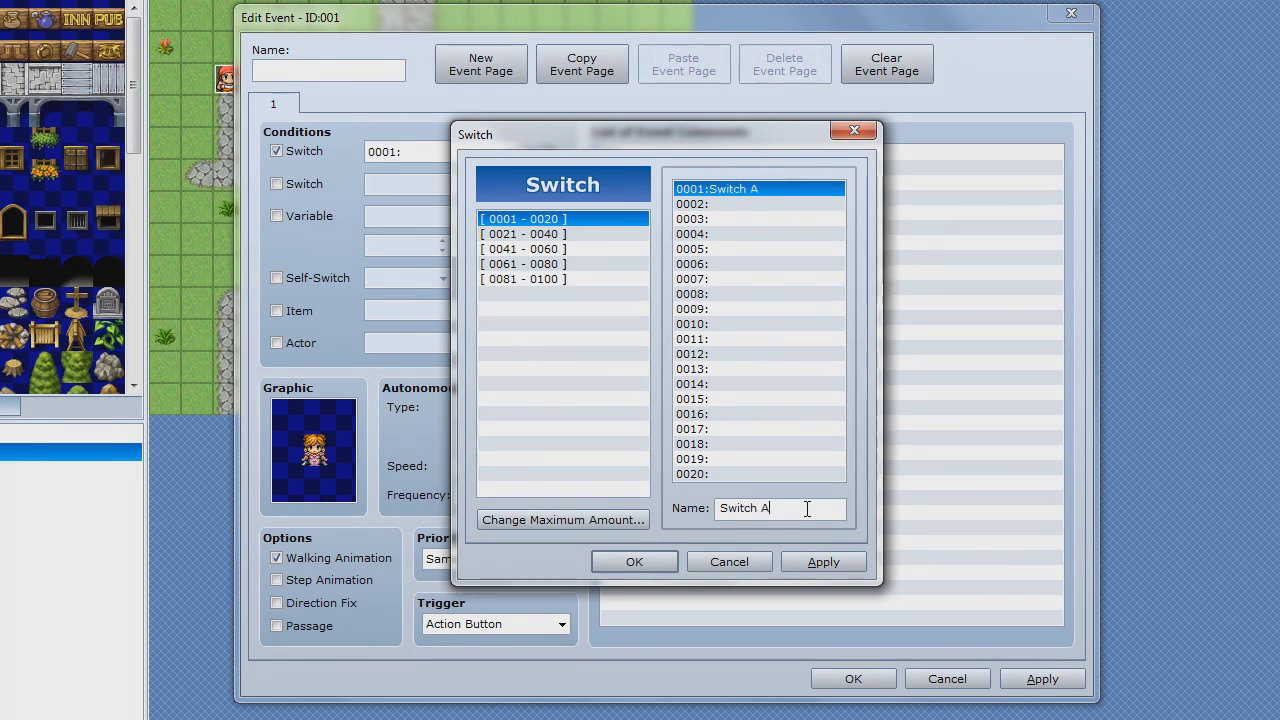
pyautogui.press('Return')
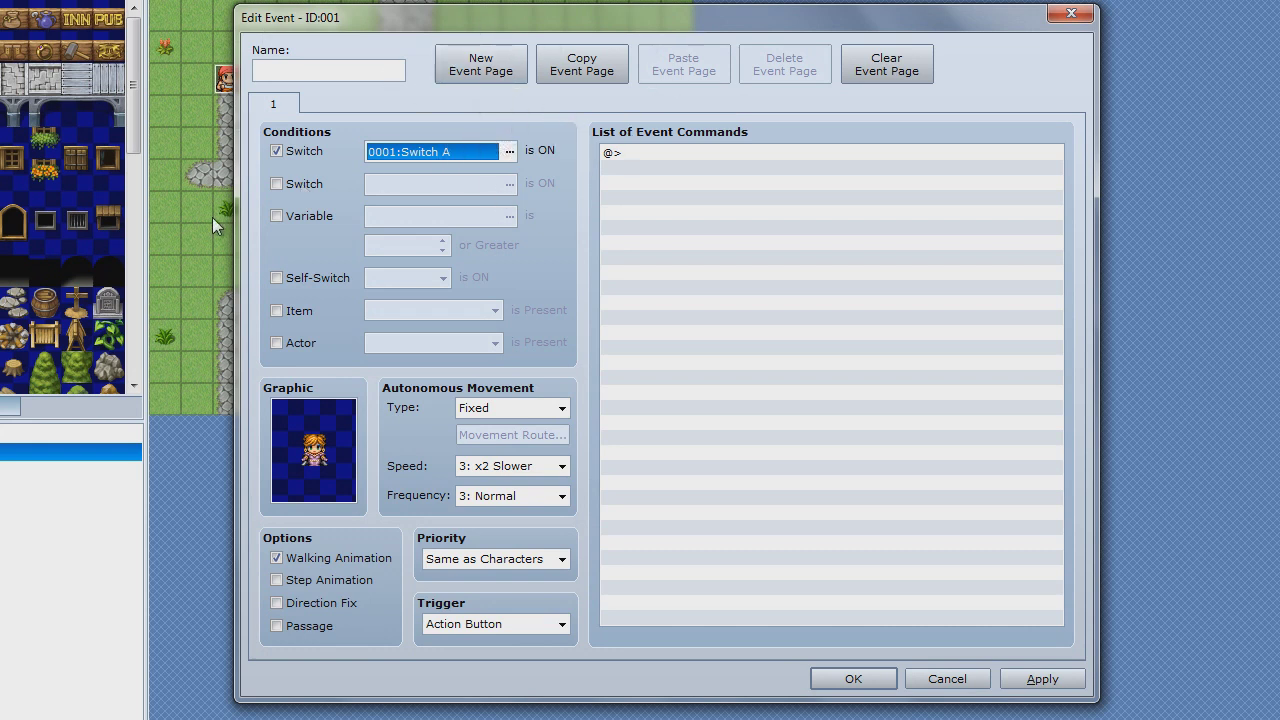
# Step: Leave Self-Switch unchecked, discard the unused text message, and save the event
pyautogui.click(277, 277)
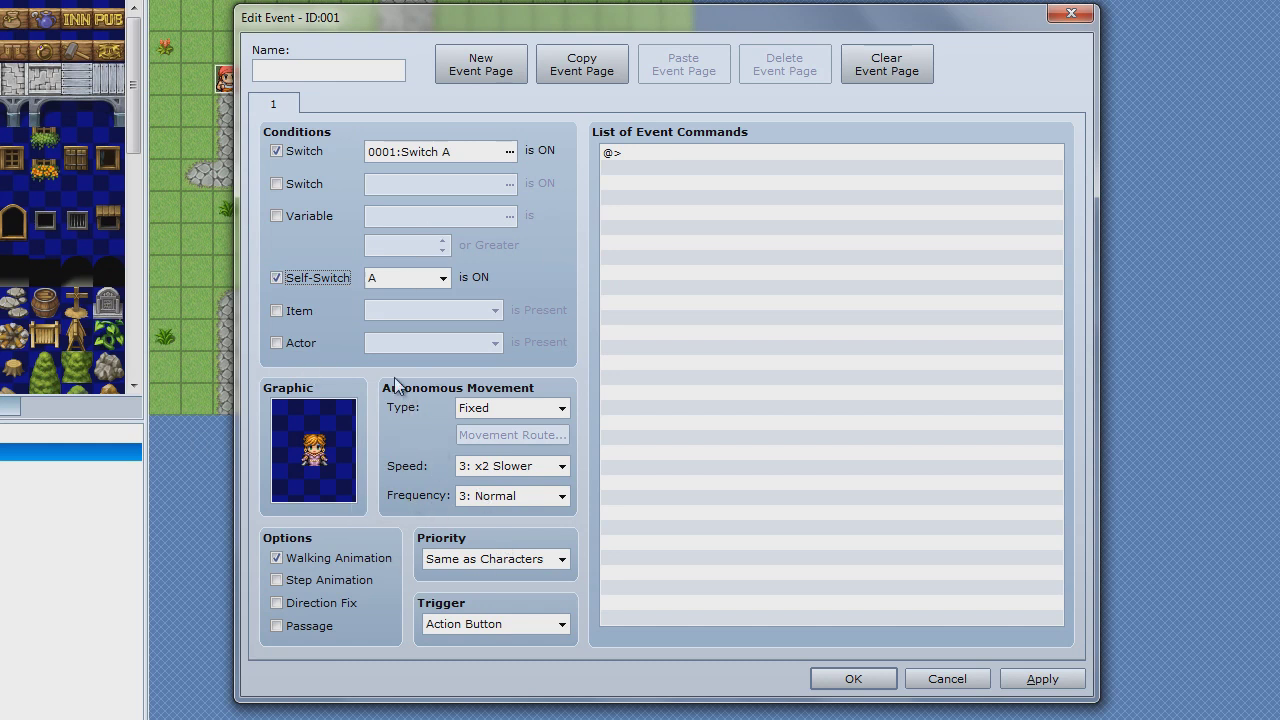
pyautogui.click(314, 277)
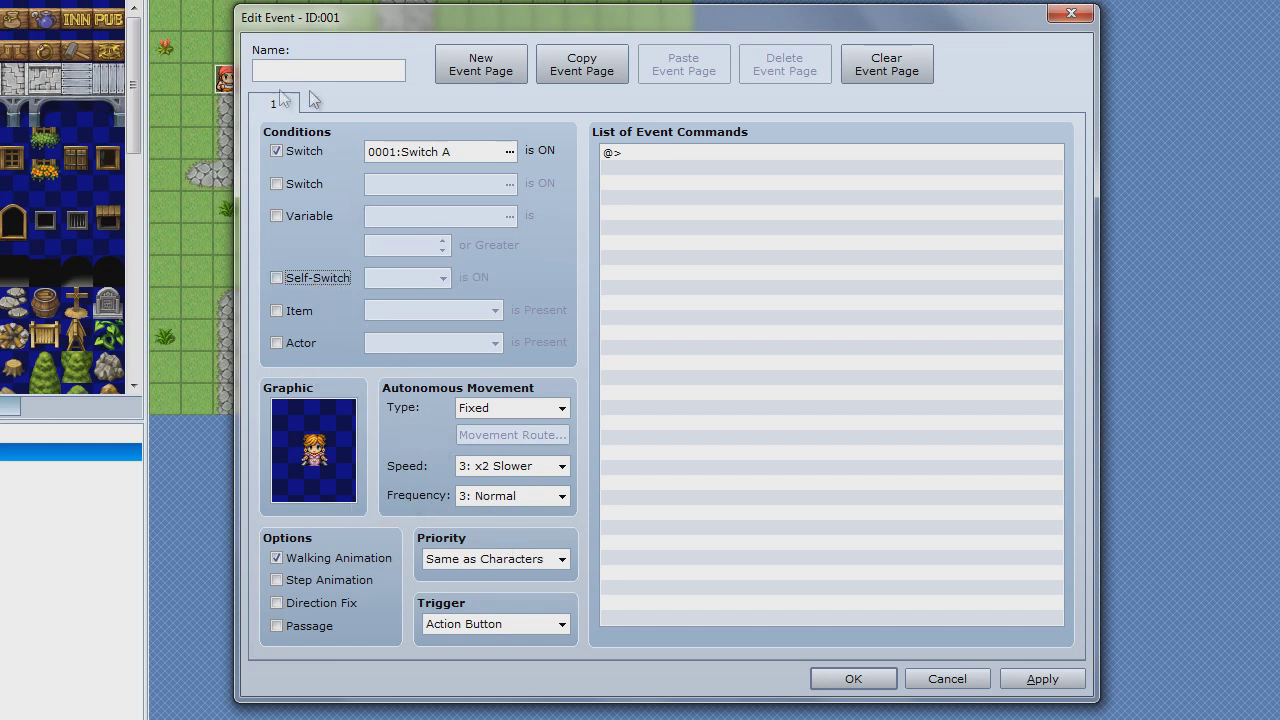
pyautogui.doubleClick(620, 152)
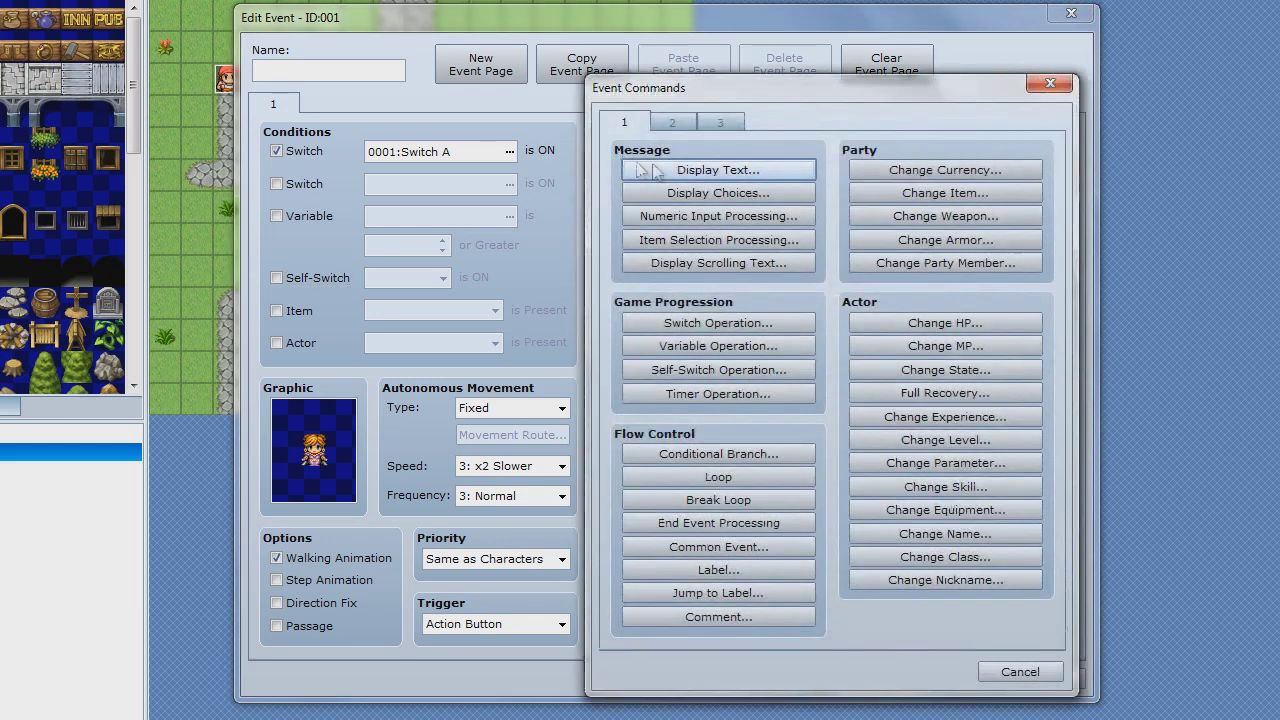
pyautogui.click(655, 167)
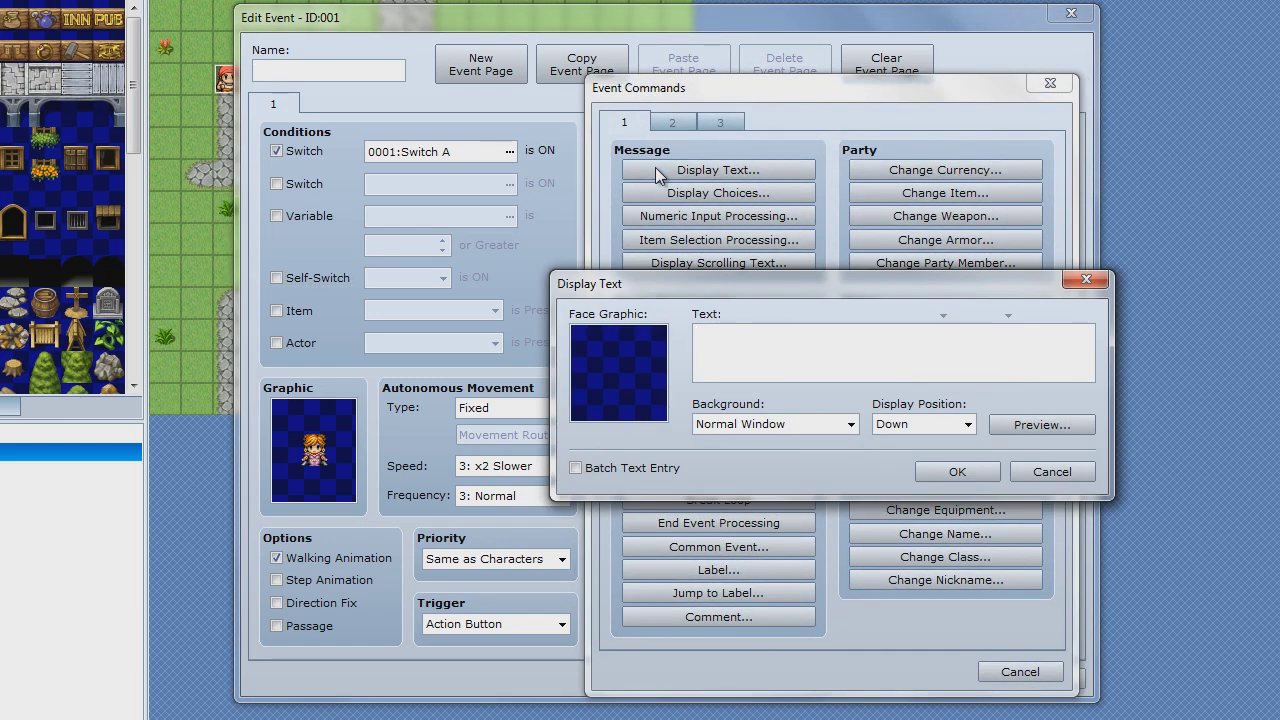
pyautogui.click(1045, 471)
pyautogui.click(1020, 672)
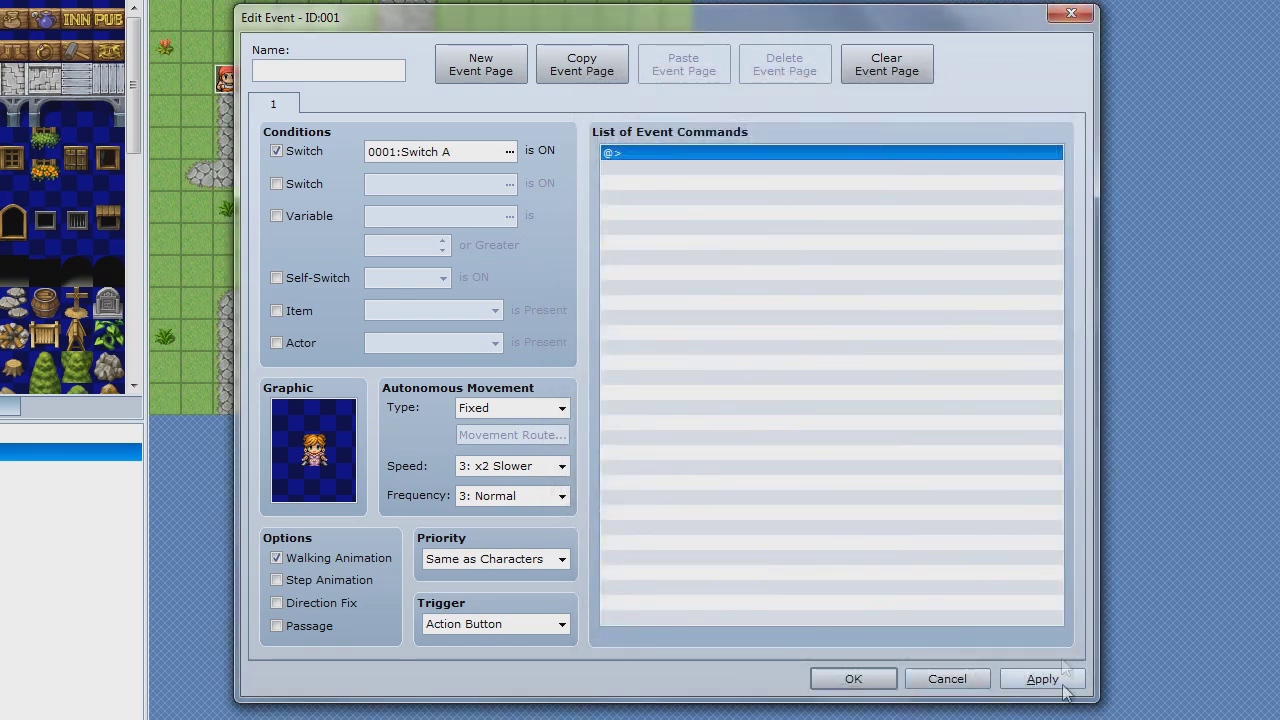
pyautogui.click(882, 689)
# Step: Add the man's message 'Would you tell the woman over there that I love her?'
pyautogui.doubleClick(230, 80)
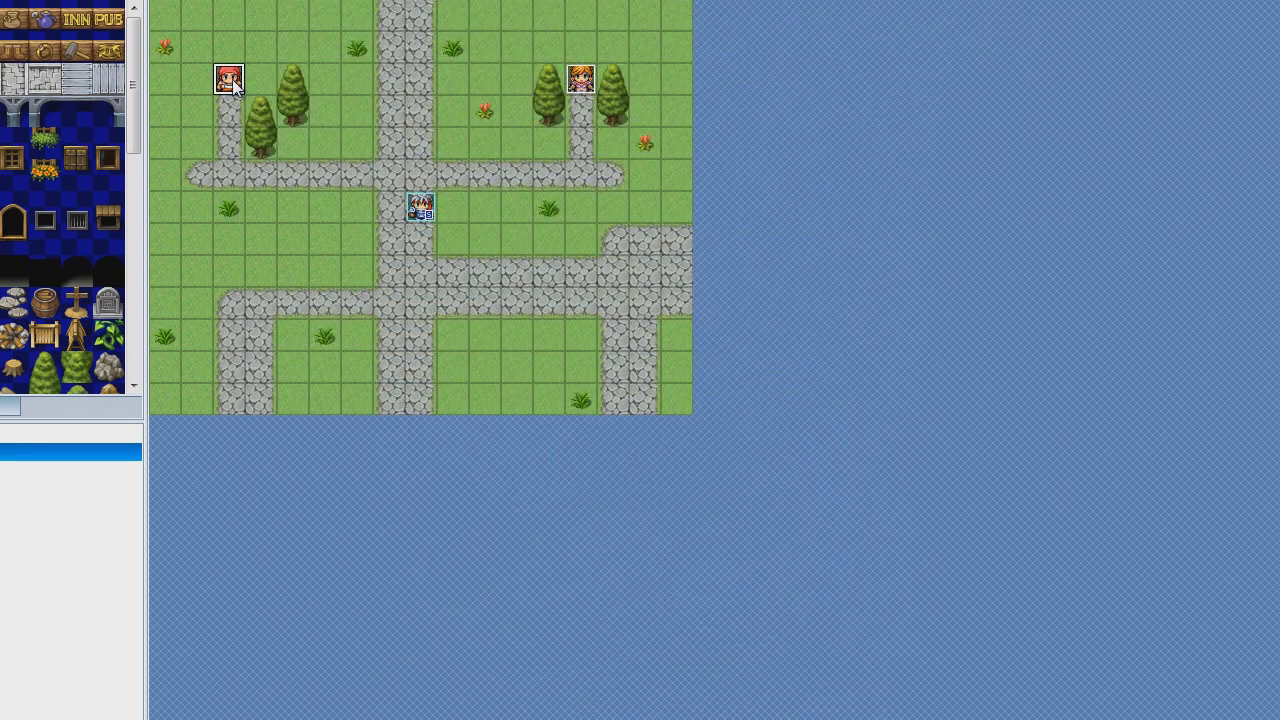
pyautogui.click(640, 154)
pyautogui.doubleClick(640, 154)
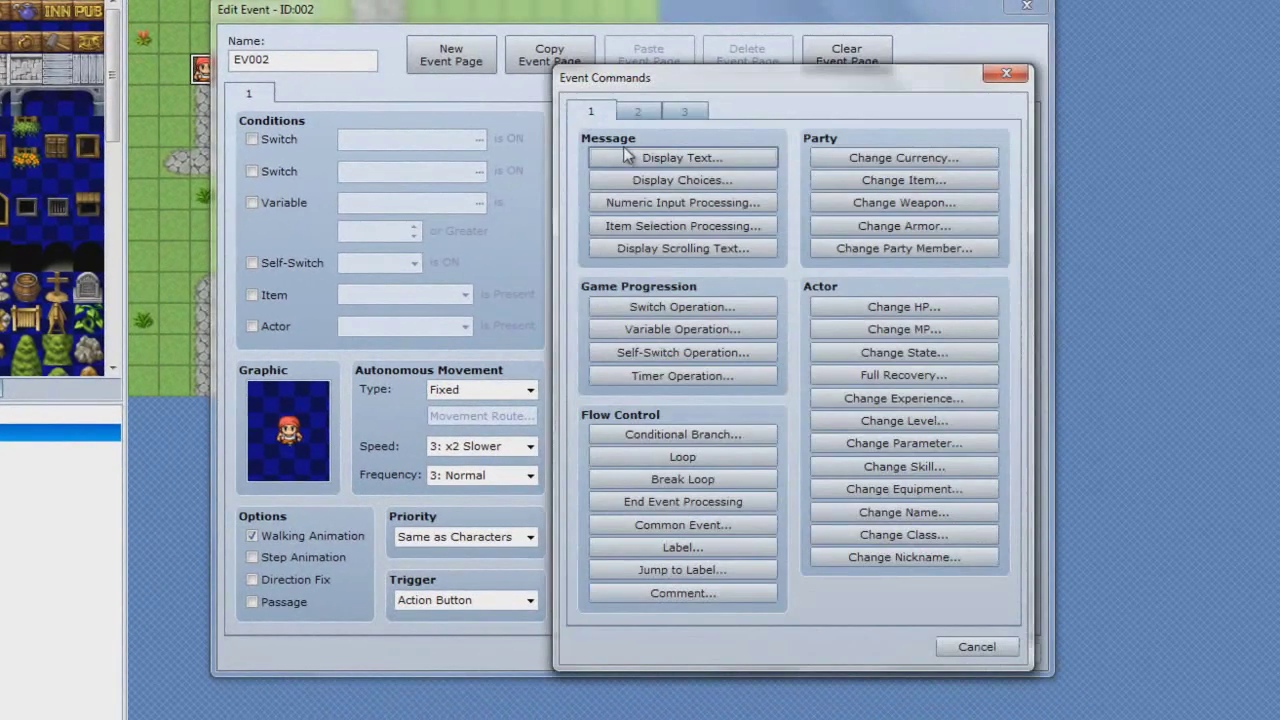
pyautogui.click(618, 161)
pyautogui.write('Woul')
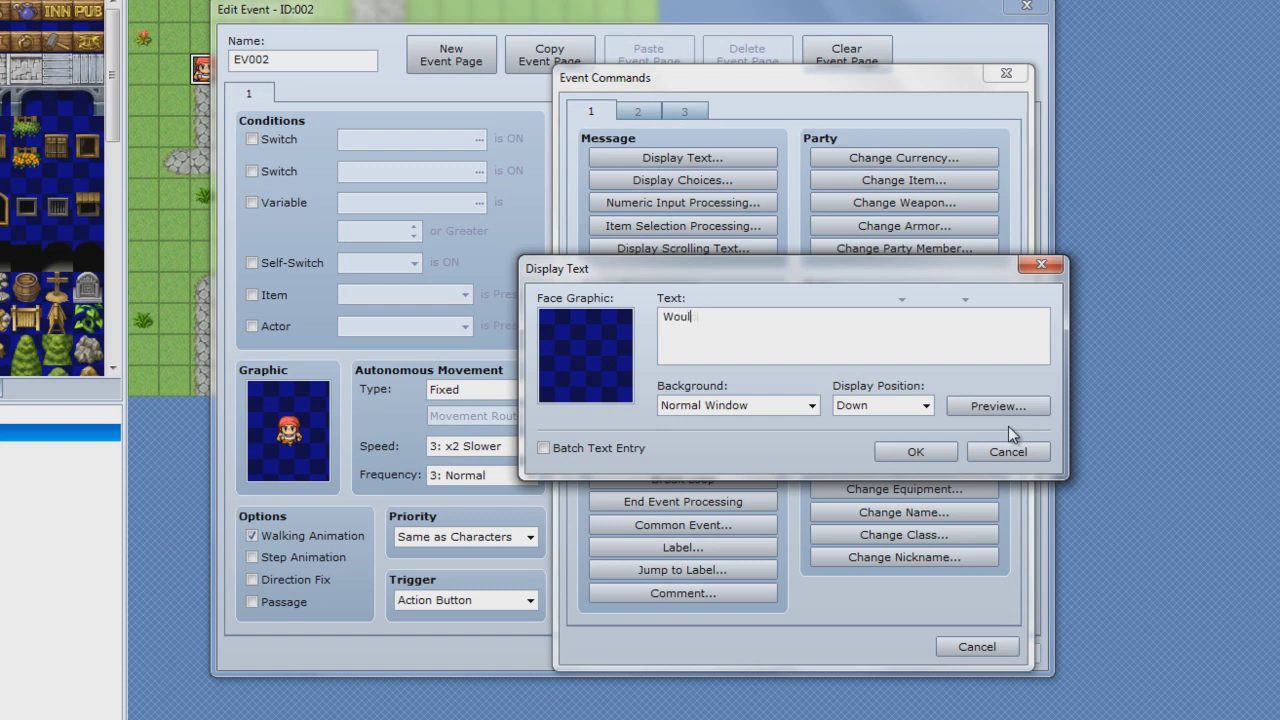
pyautogui.write('d yuo')
pyautogui.write('the woman o')
pyautogui.write('ver there ')
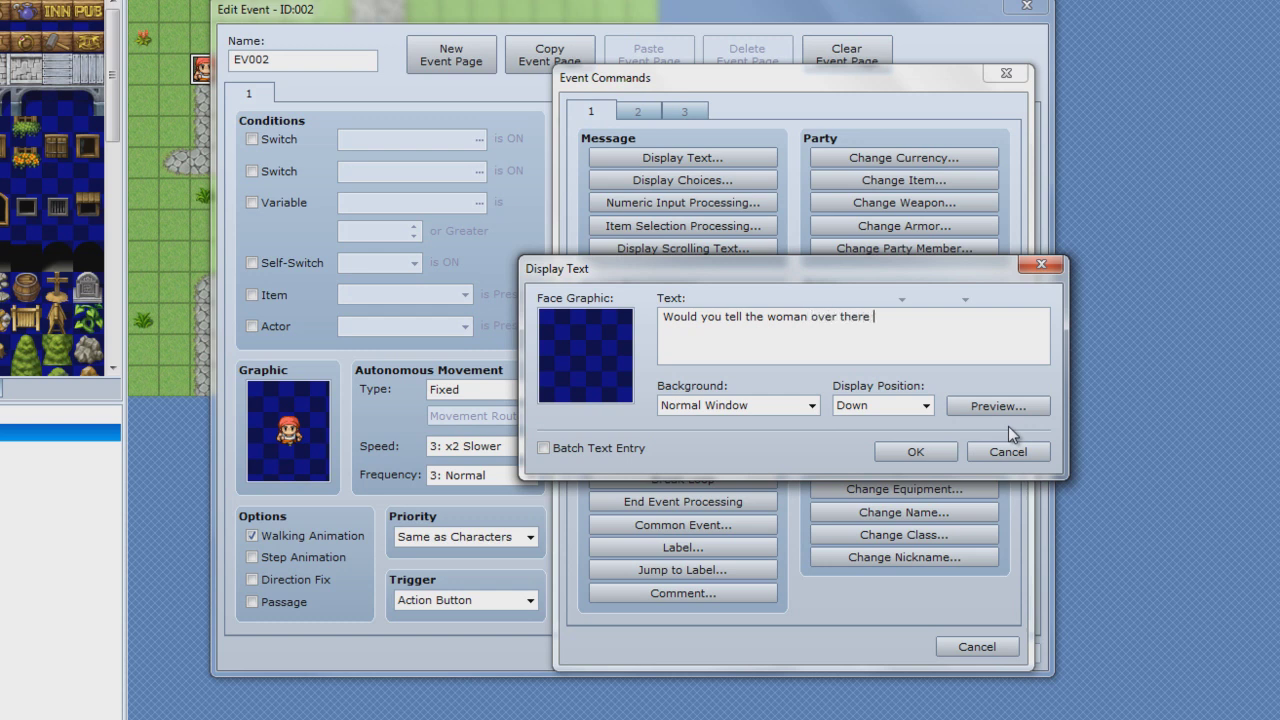
pyautogui.write('that I love')
pyautogui.write(' her?')
pyautogui.click(910, 452)
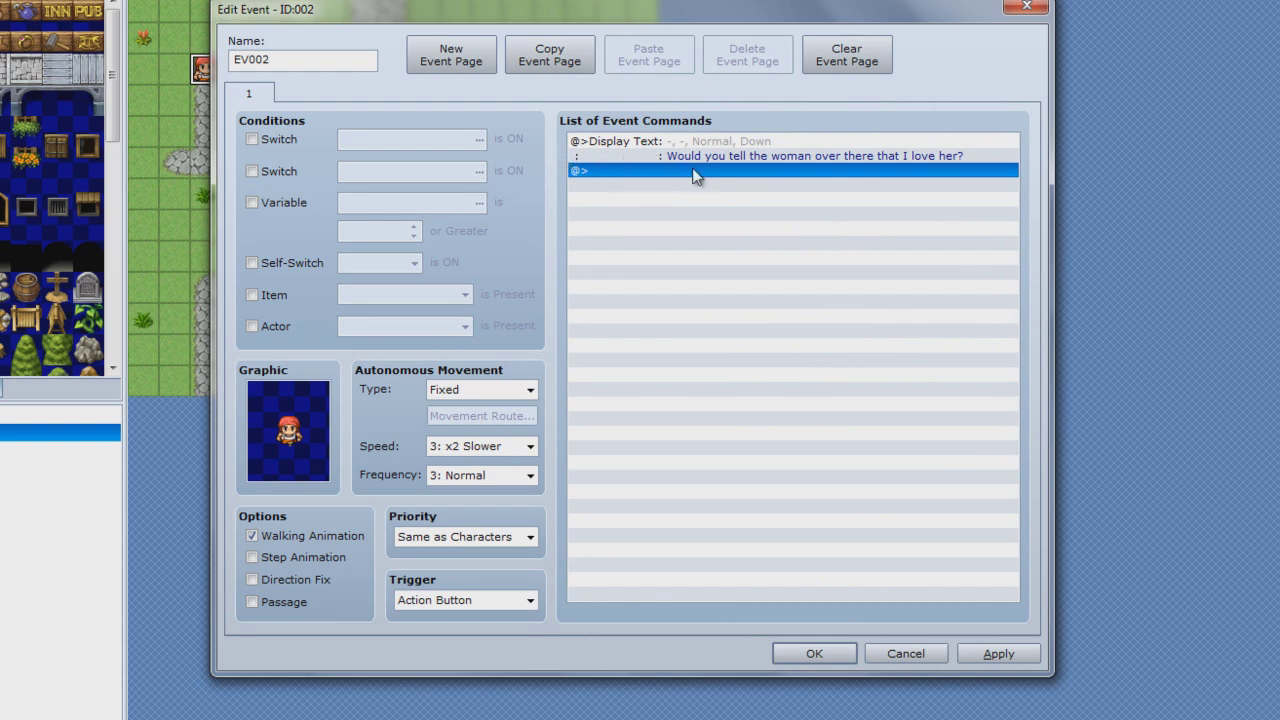
pyautogui.doubleClick(666, 170)
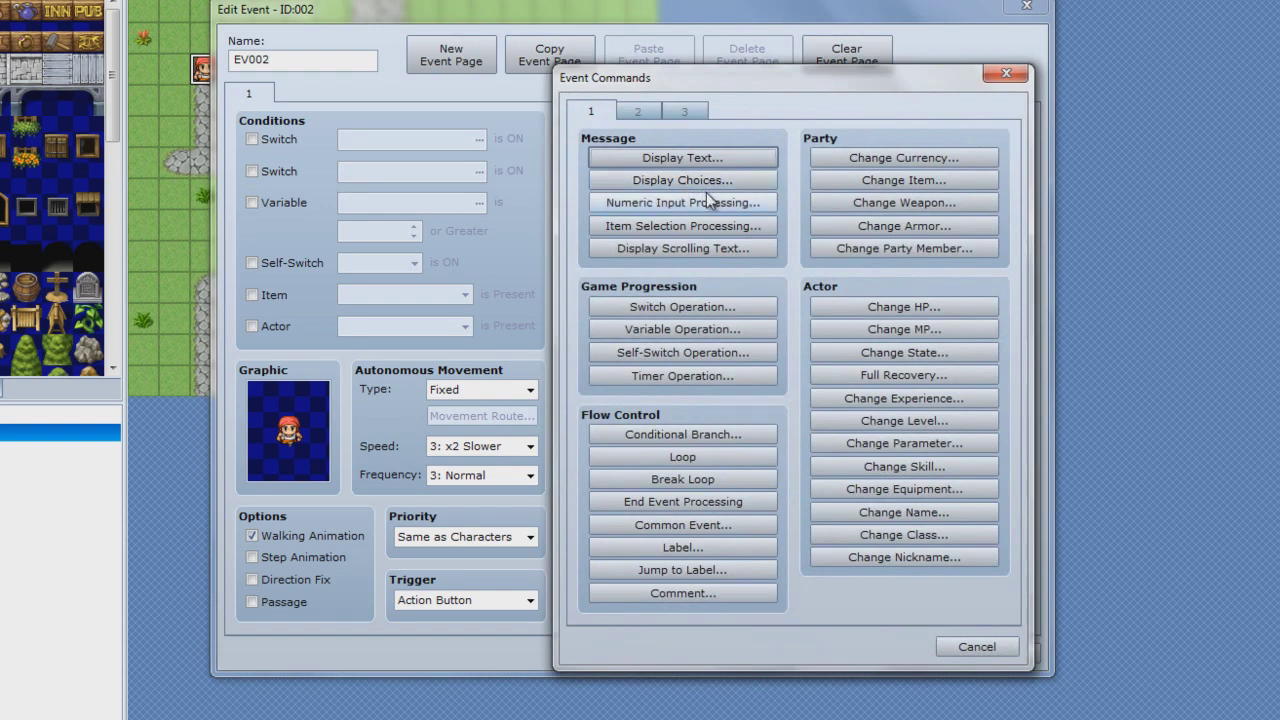
# Step: Add a Yes/No choice after the man's question
pyautogui.click(700, 180)
pyautogui.click(790, 477)
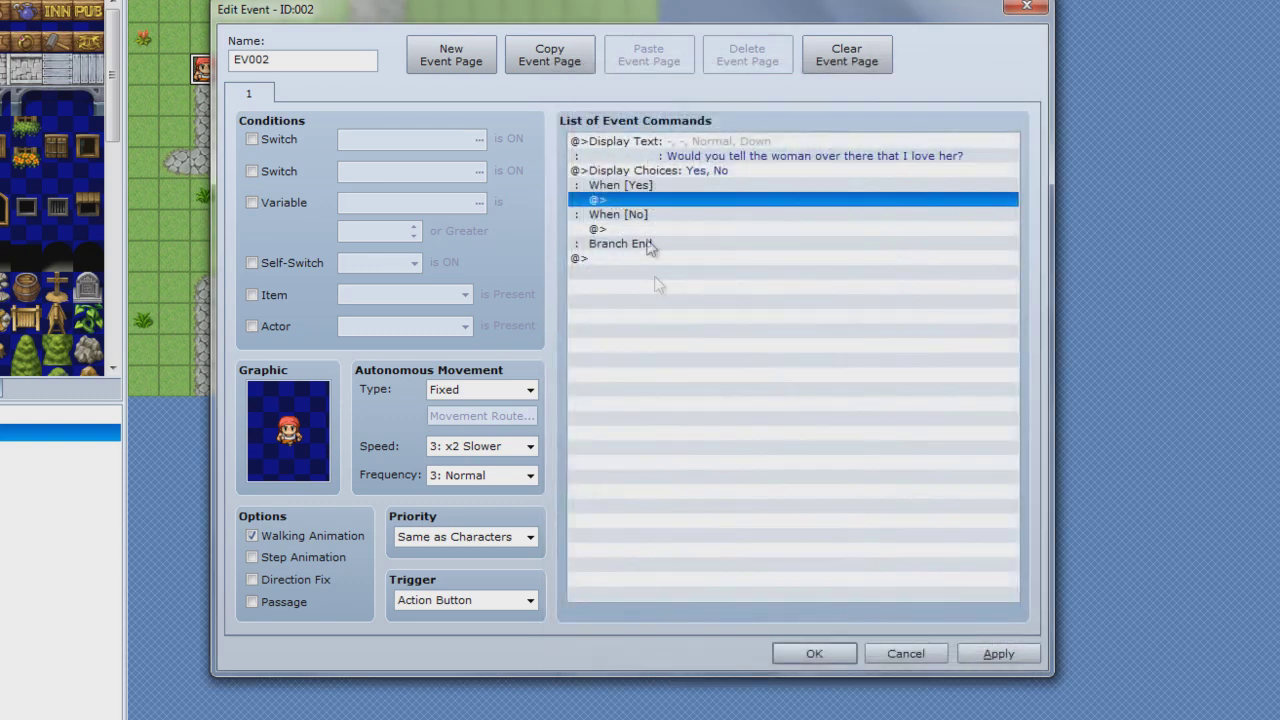
pyautogui.doubleClick(653, 200)
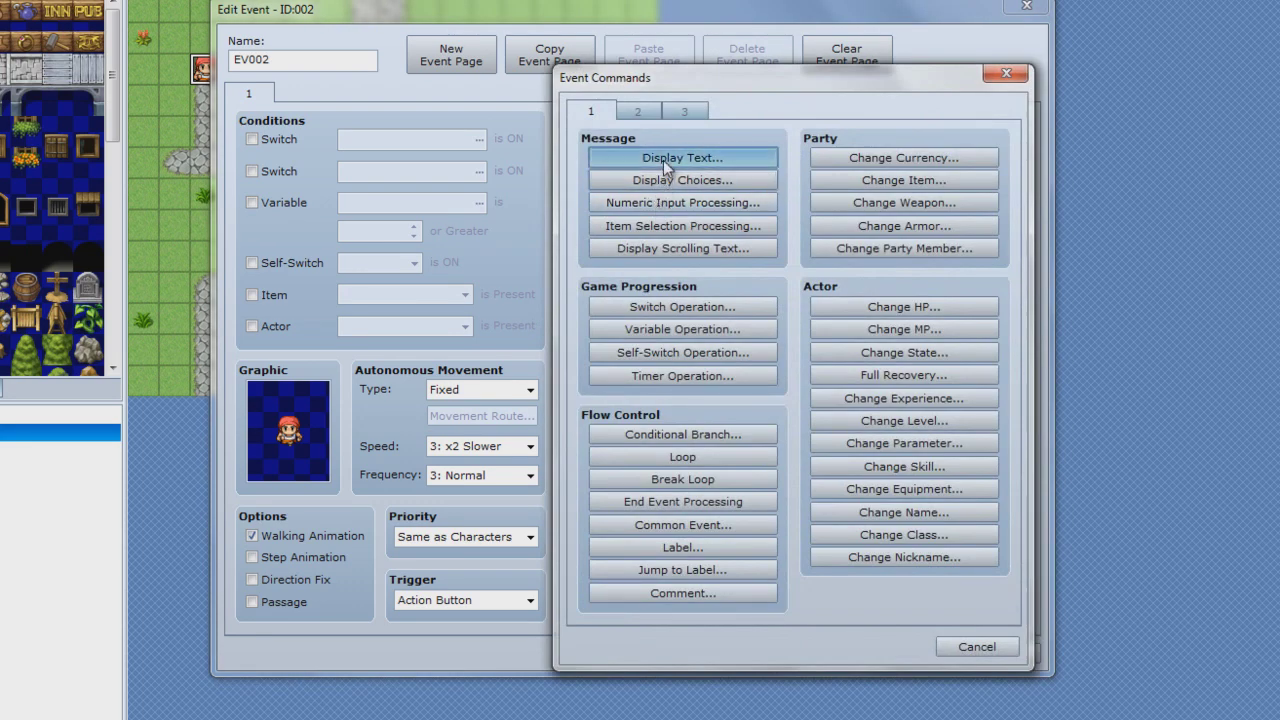
pyautogui.click(663, 160)
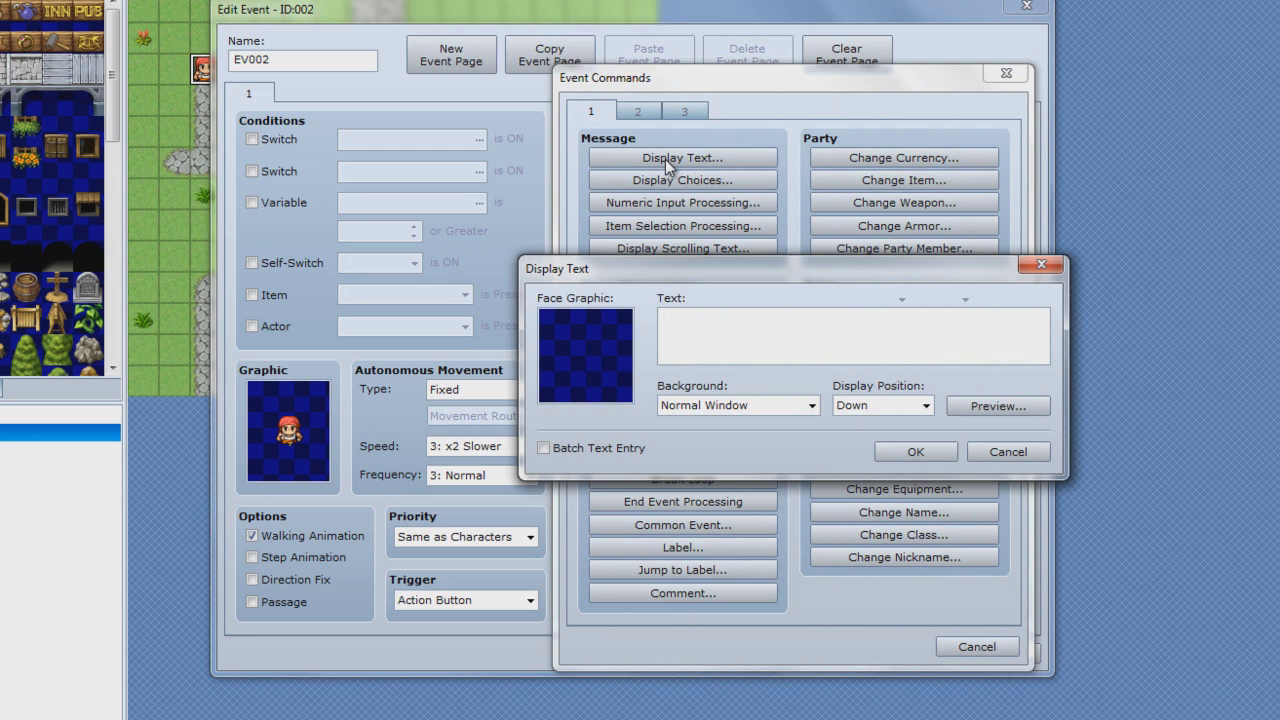
# Step: Under When [Yes], show the message 'Hero: I would love to!'
pyautogui.write('Hero')
pyautogui.press('BackSpace')
pyautogui.write('o"')
pyautogui.press('Return')
pyautogui.press('BackSpace')
pyautogui.press('BackSpace')
pyautogui.write(':')
pyautogui.press('Return')
pyautogui.write('Som')
pyautogui.press('BackSpace')
pyautogui.press('BackSpace')
pyautogui.press('BackSpace')
pyautogui.write('ure!')
pyautogui.press('BackSpace')
pyautogui.press('BackSpace')
pyautogui.press('BackSpace')
pyautogui.press('BackSpace')
pyautogui.press('BackSpace')
pyautogui.press('BackSpace')
pyautogui.write('I would olov')
pyautogui.press('BackSpace')
pyautogui.press('BackSpace')
pyautogui.press('BackSpace')
pyautogui.write('lo')
pyautogui.press('BackSpace')
pyautogui.press('BackSpace')
pyautogui.press('BackSpace')
pyautogui.write('lov')
pyautogui.write('e to!')
pyautogui.click(937, 449)
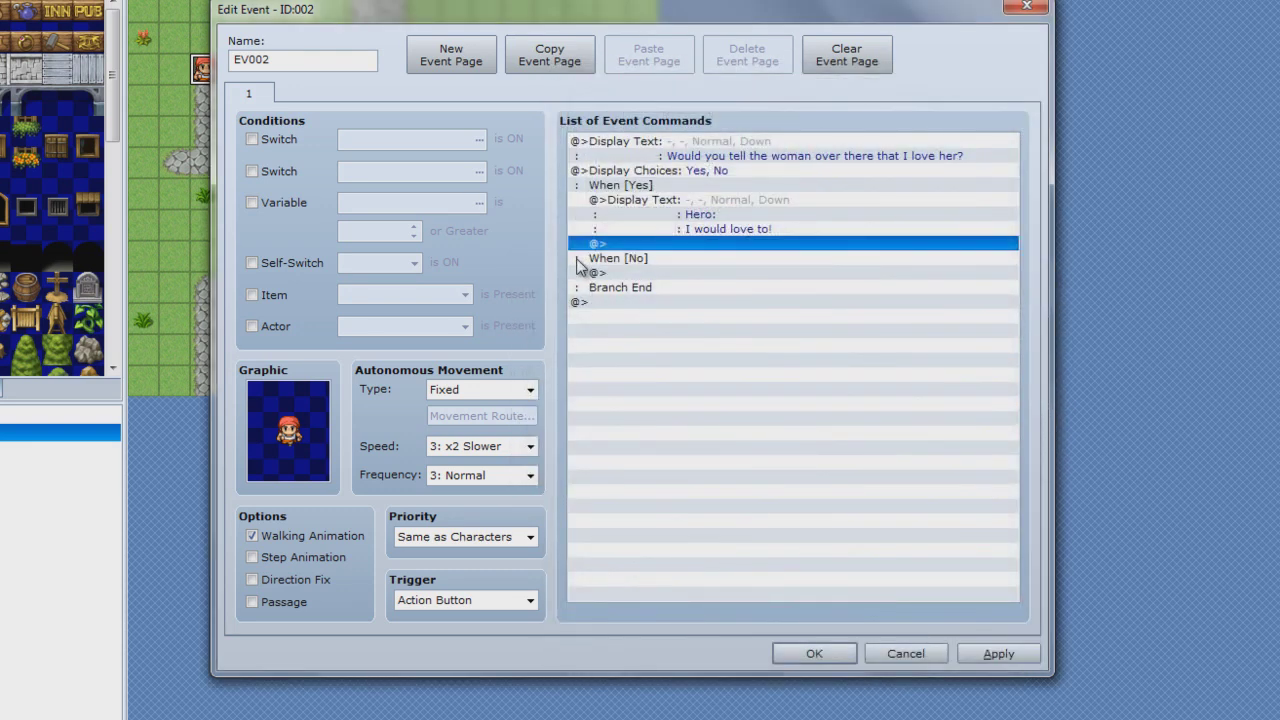
pyautogui.doubleClick(671, 244)
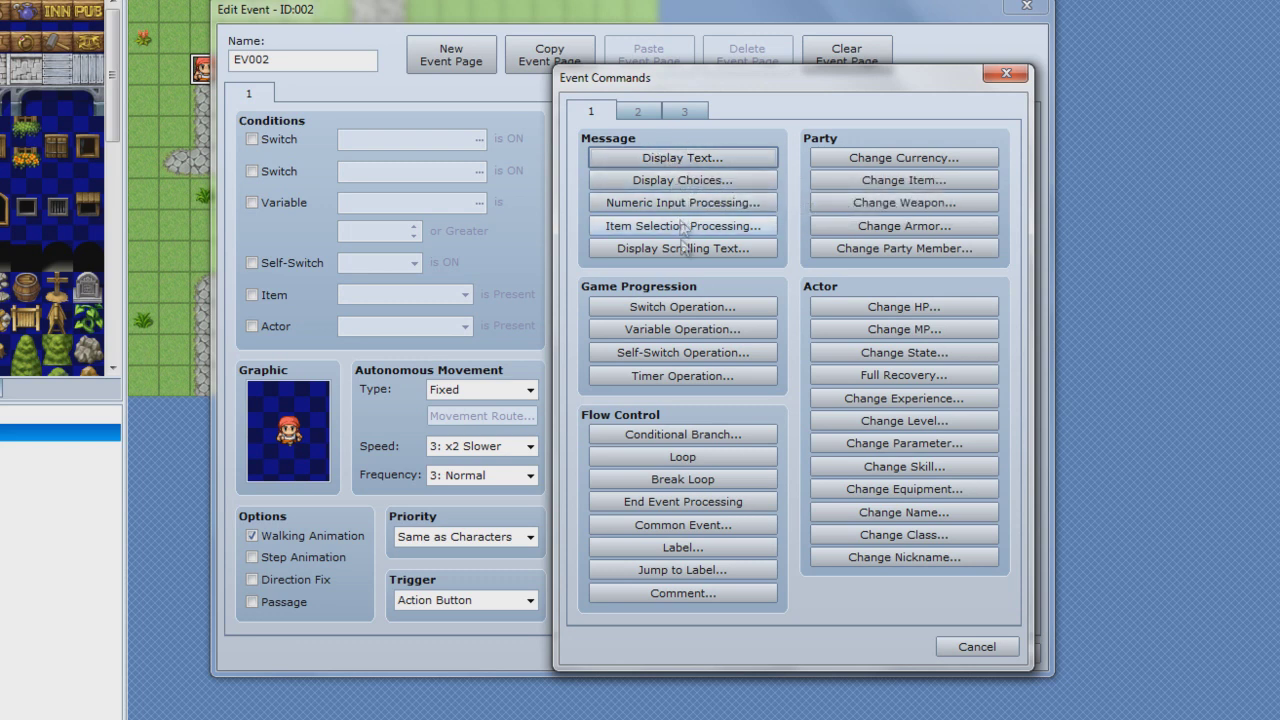
# Step: Add a Switch Operation setting 0001:Switch A to ON in the Yes branch, then apply
pyautogui.click(674, 308)
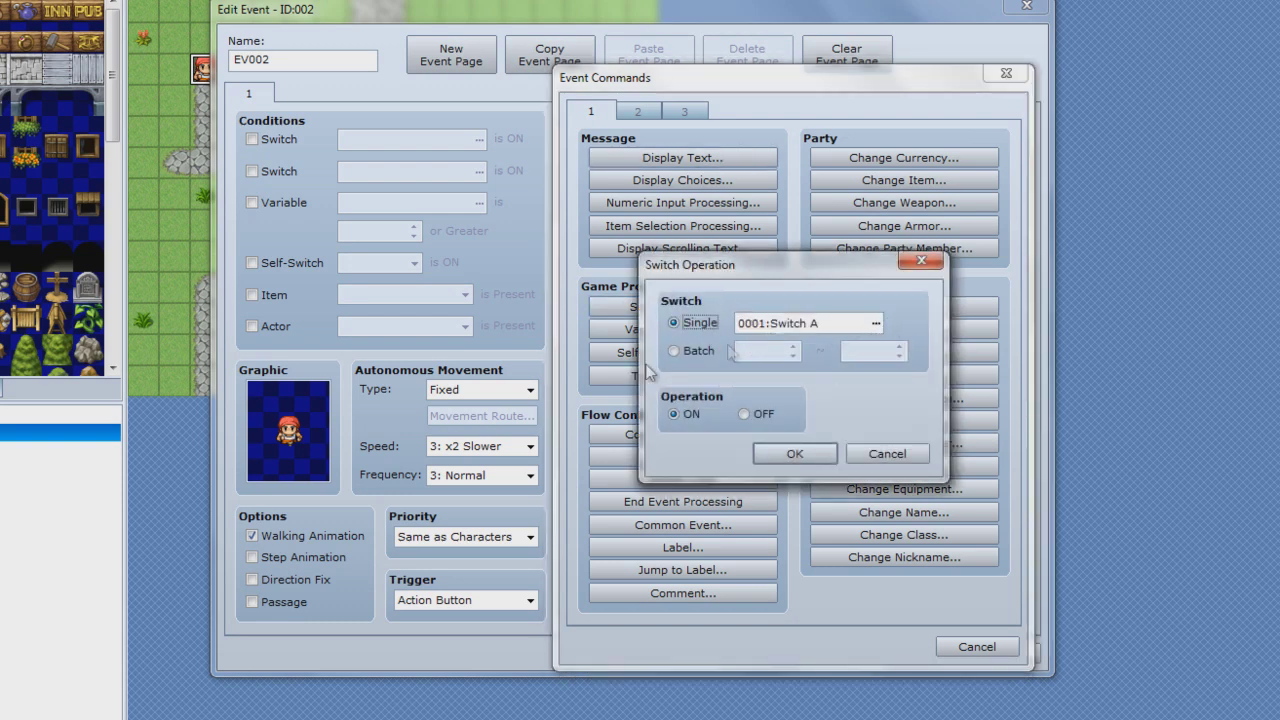
pyautogui.click(795, 455)
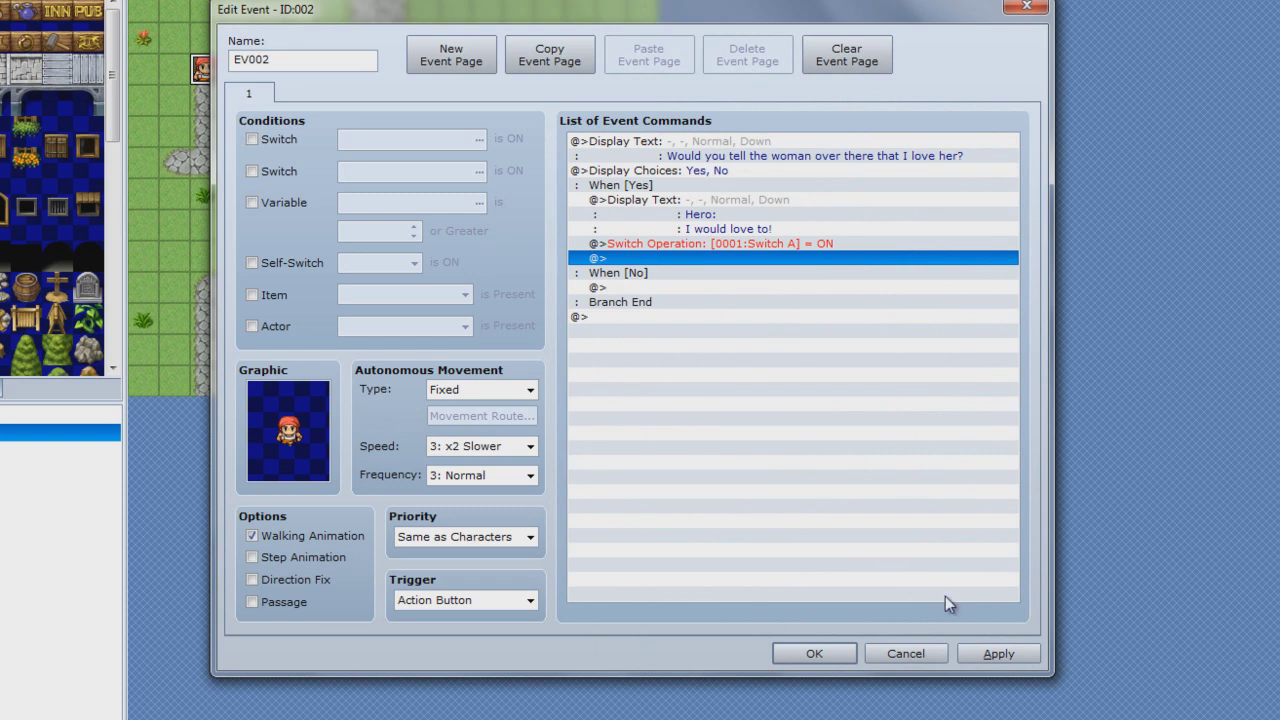
pyautogui.click(996, 654)
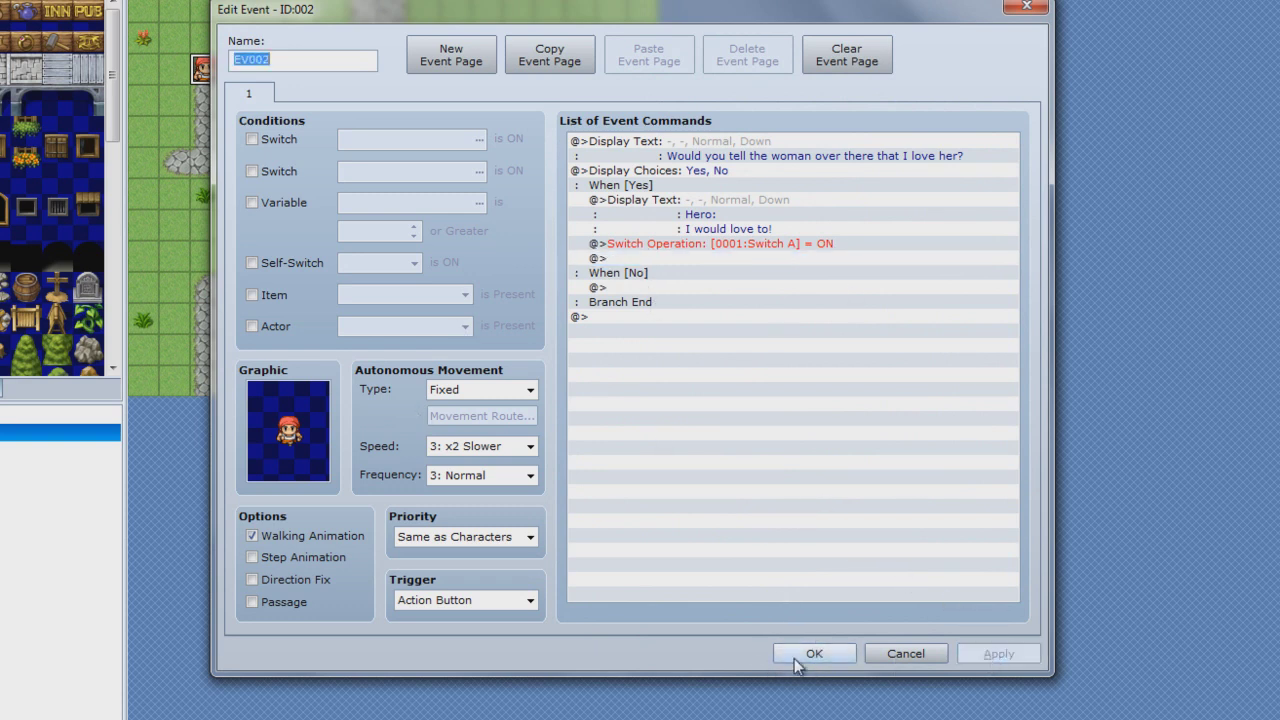
pyautogui.click(628, 274)
# Step: Under When [No], add the message 'Man: Okay then.' and apply the event
pyautogui.doubleClick(624, 283)
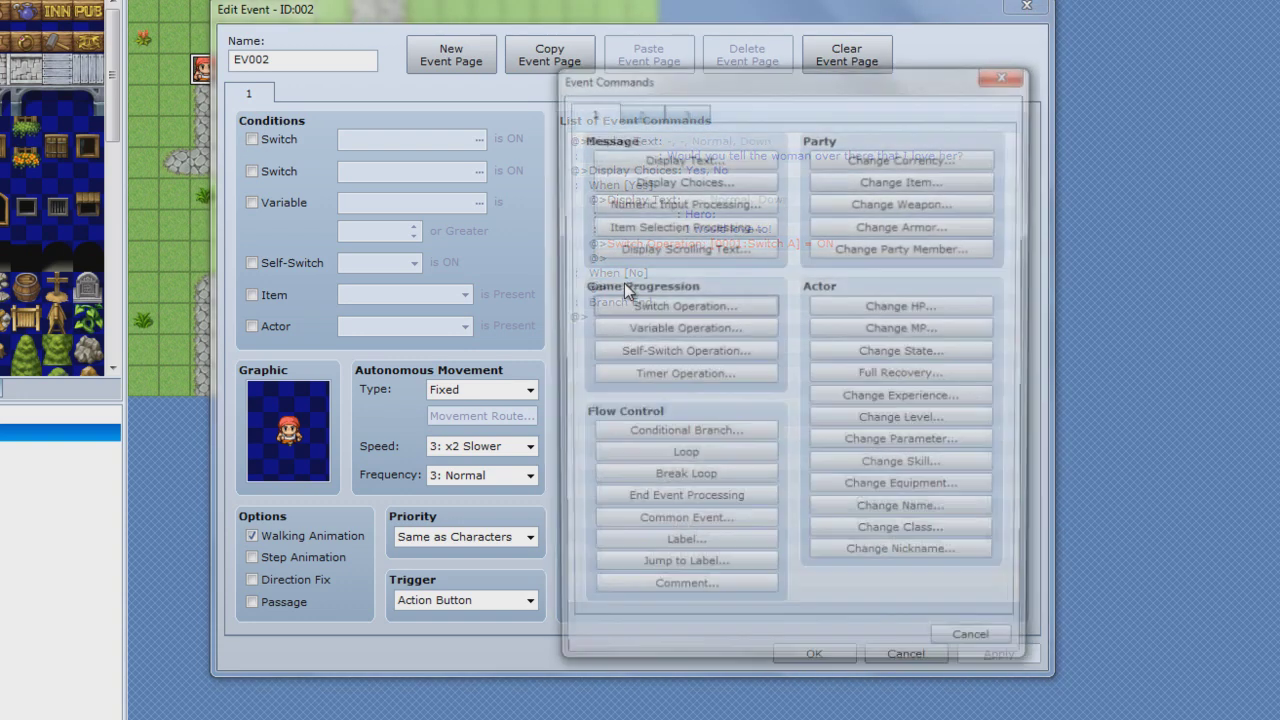
pyautogui.click(740, 158)
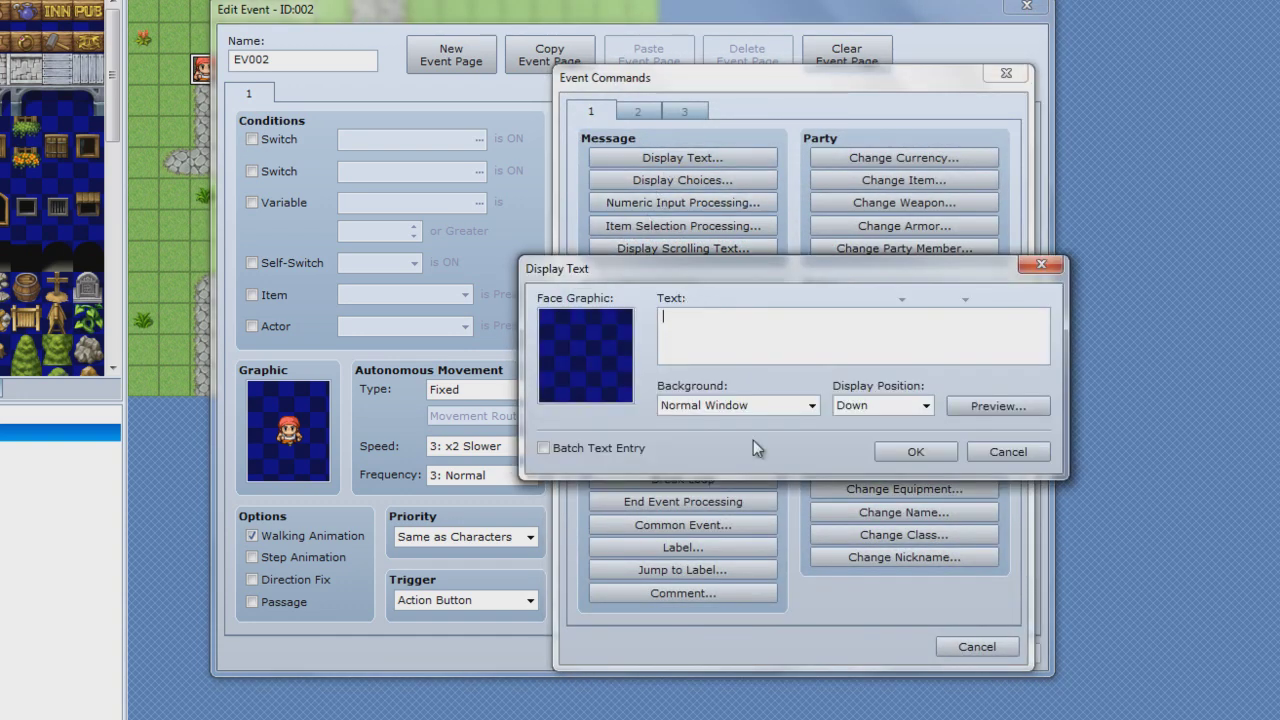
pyautogui.write('Man')
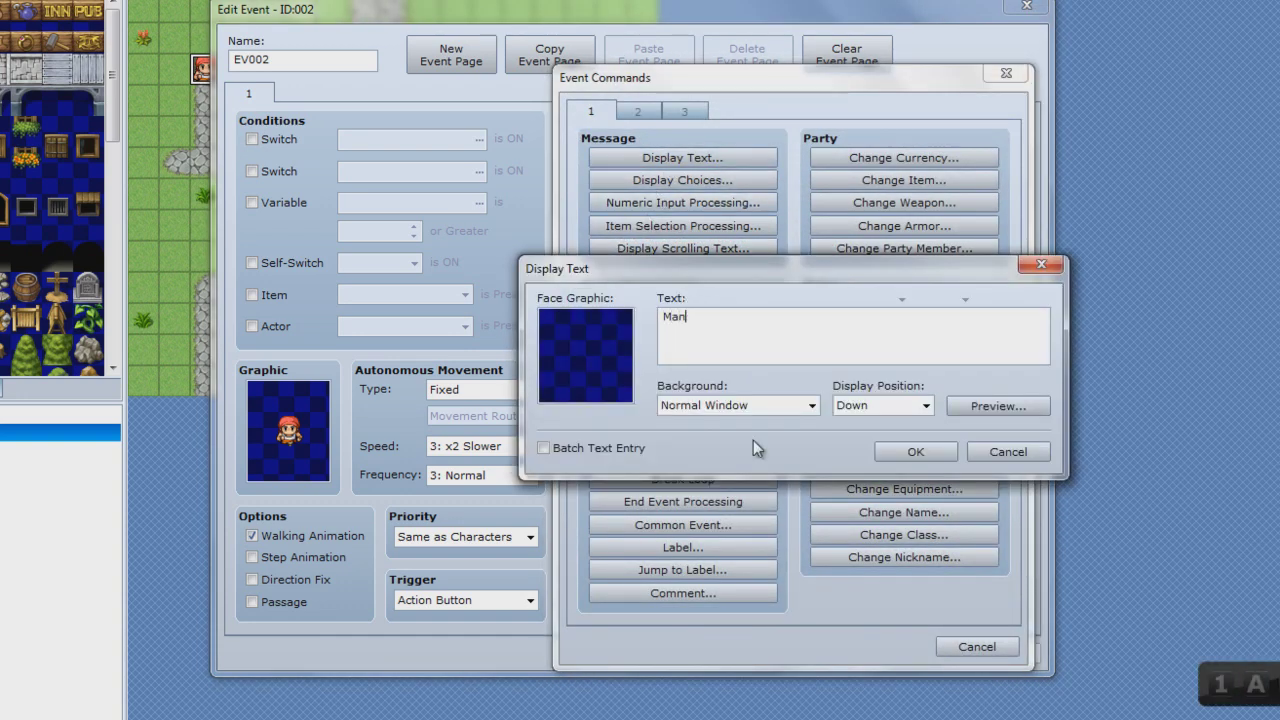
pyautogui.write(': I')
pyautogui.press('BackSpace')
pyautogui.press('BackSpace')
pyautogui.press('Return')
pyautogui.write('Okay then,')
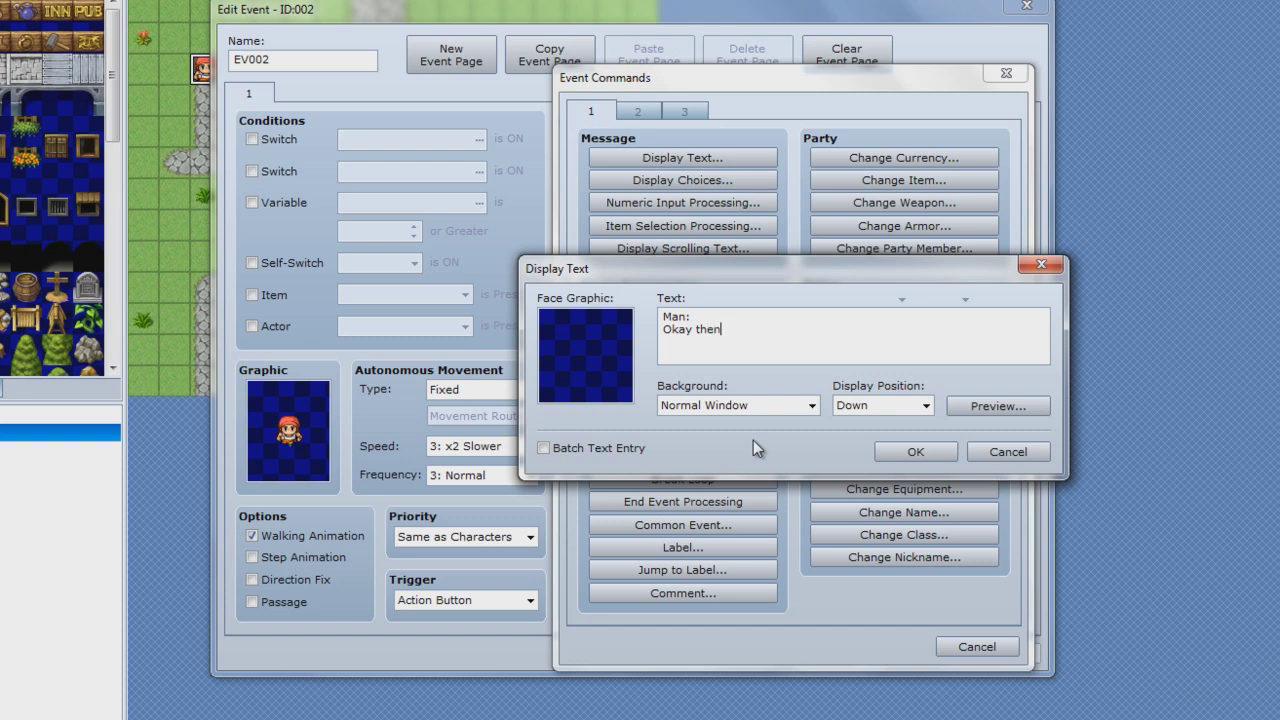
pyautogui.write(',')
pyautogui.click(912, 451)
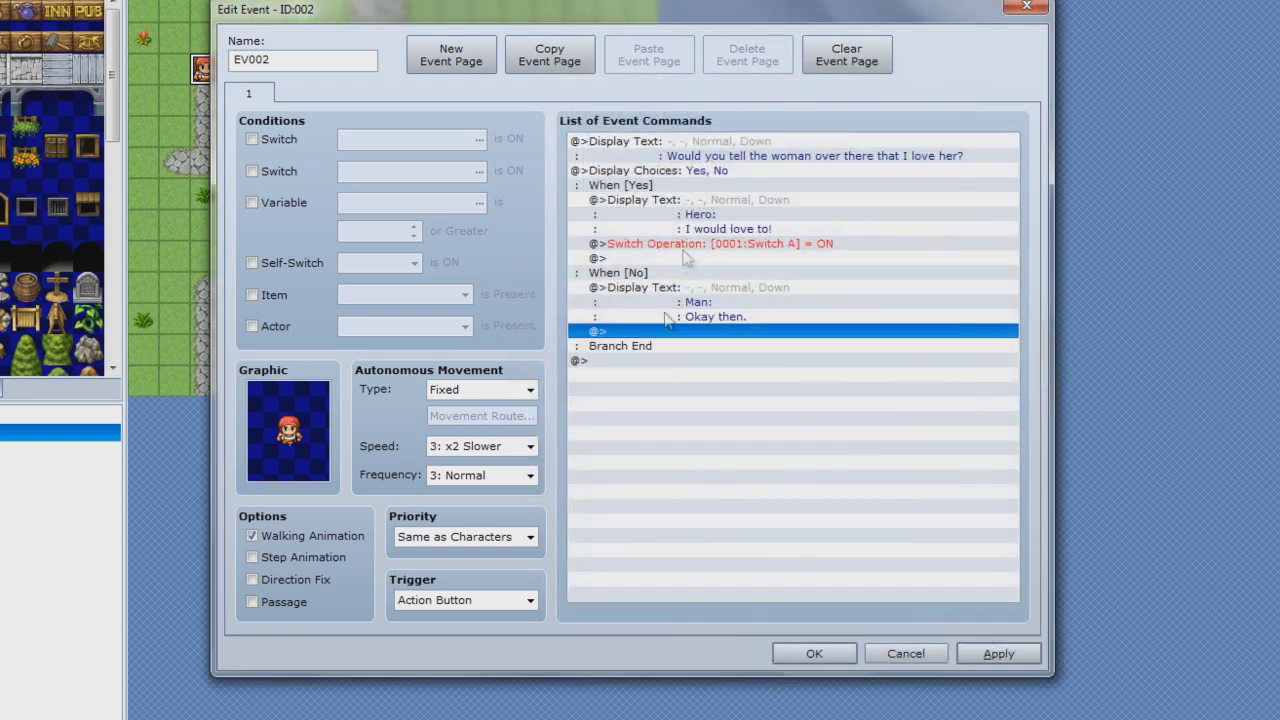
pyautogui.click(747, 306)
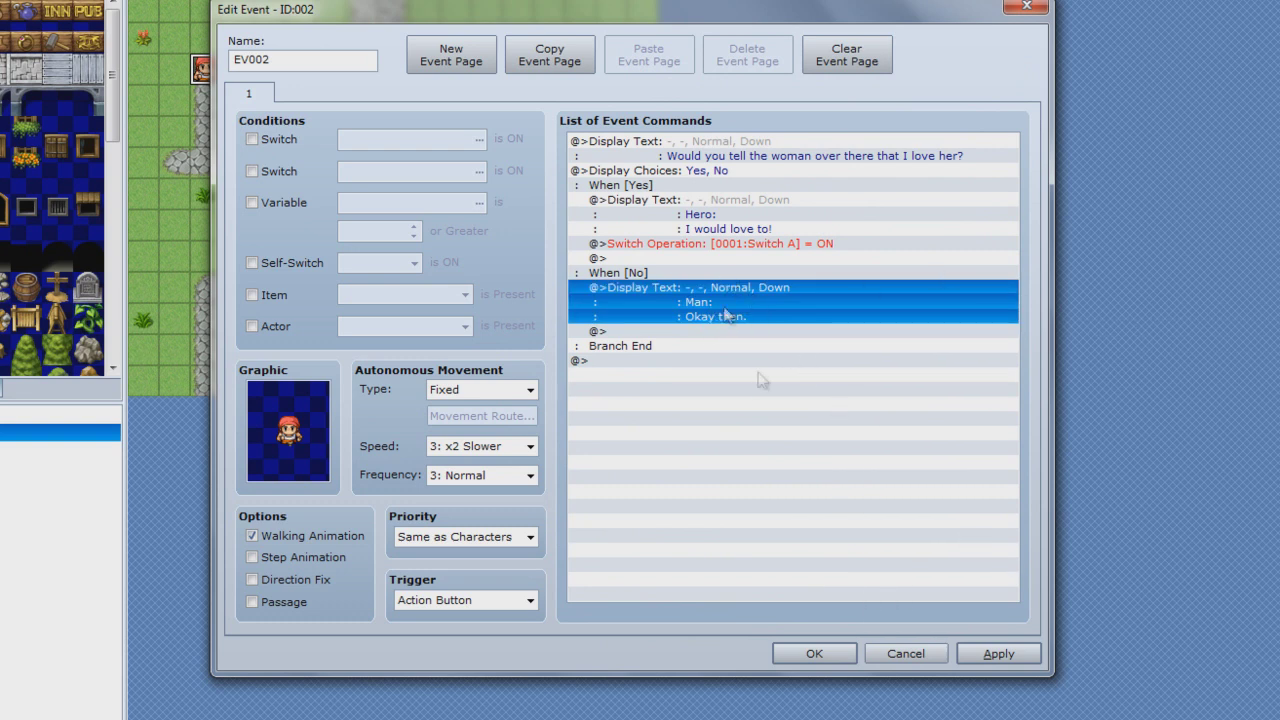
pyautogui.click(998, 654)
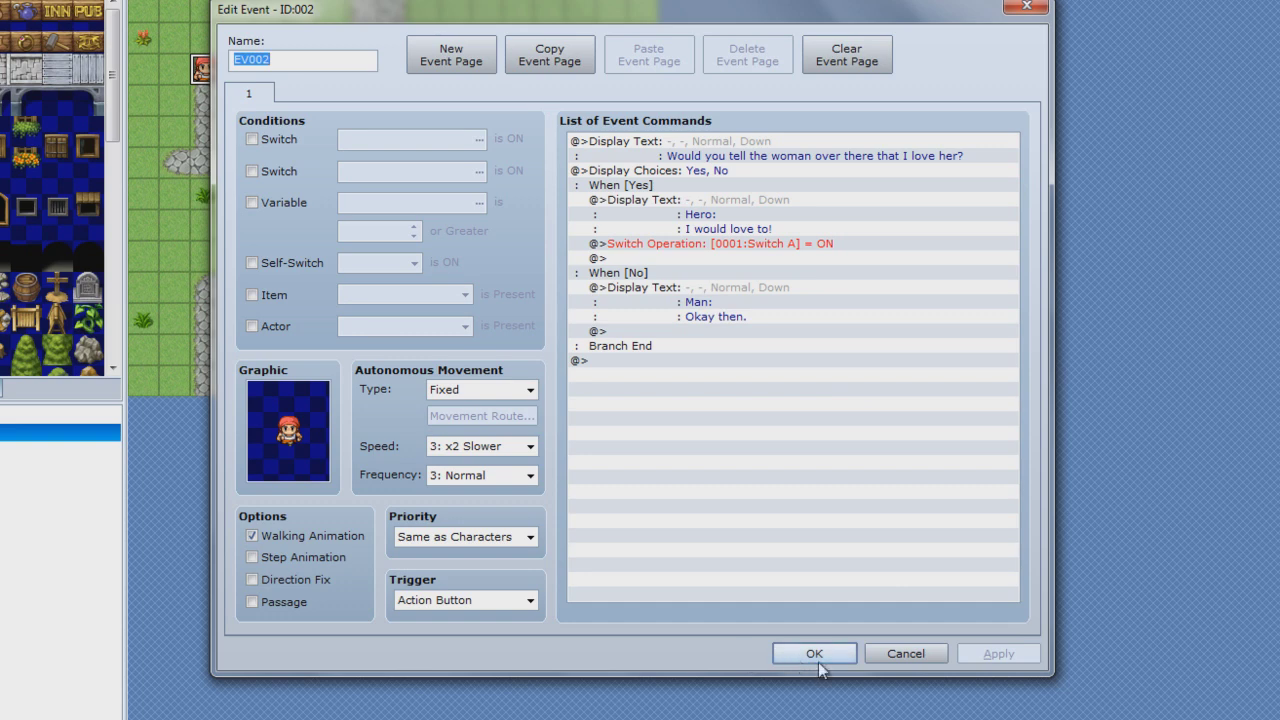
# Step: Add a second event page, and make page 1's Yes branch set self-switch A ON
pyautogui.click(458, 63)
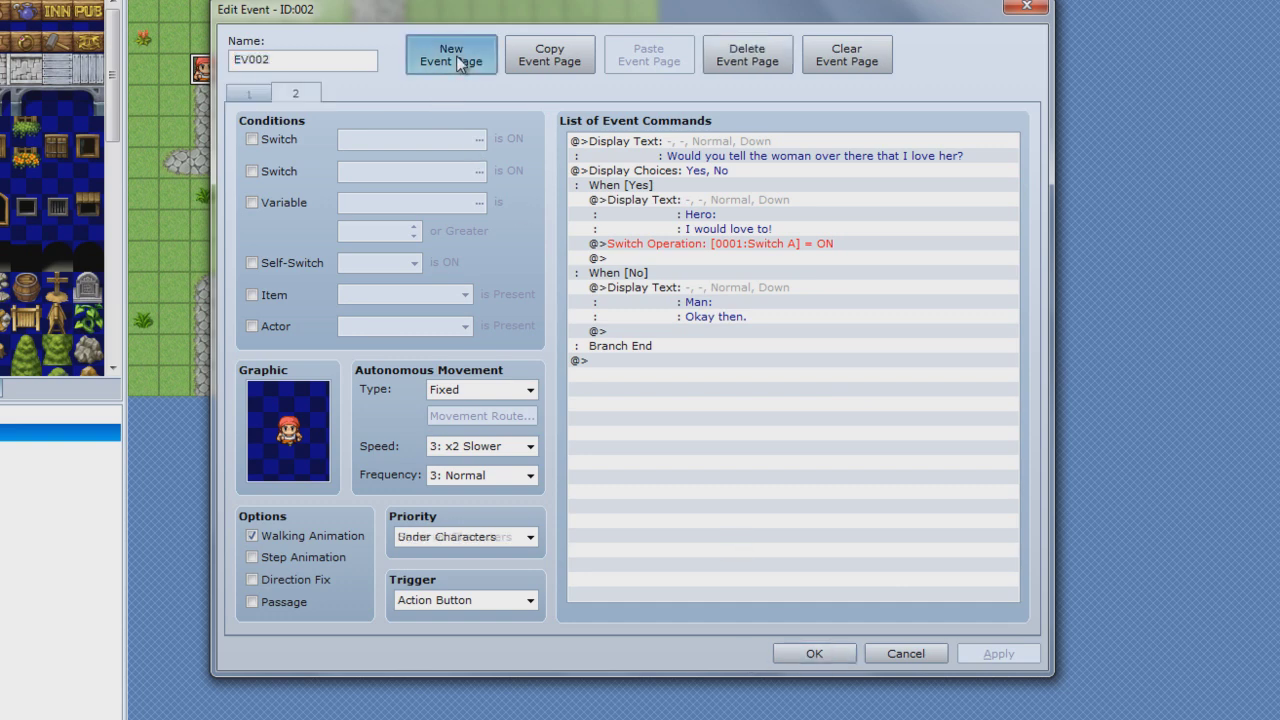
pyautogui.click(245, 94)
pyautogui.doubleClick(600, 258)
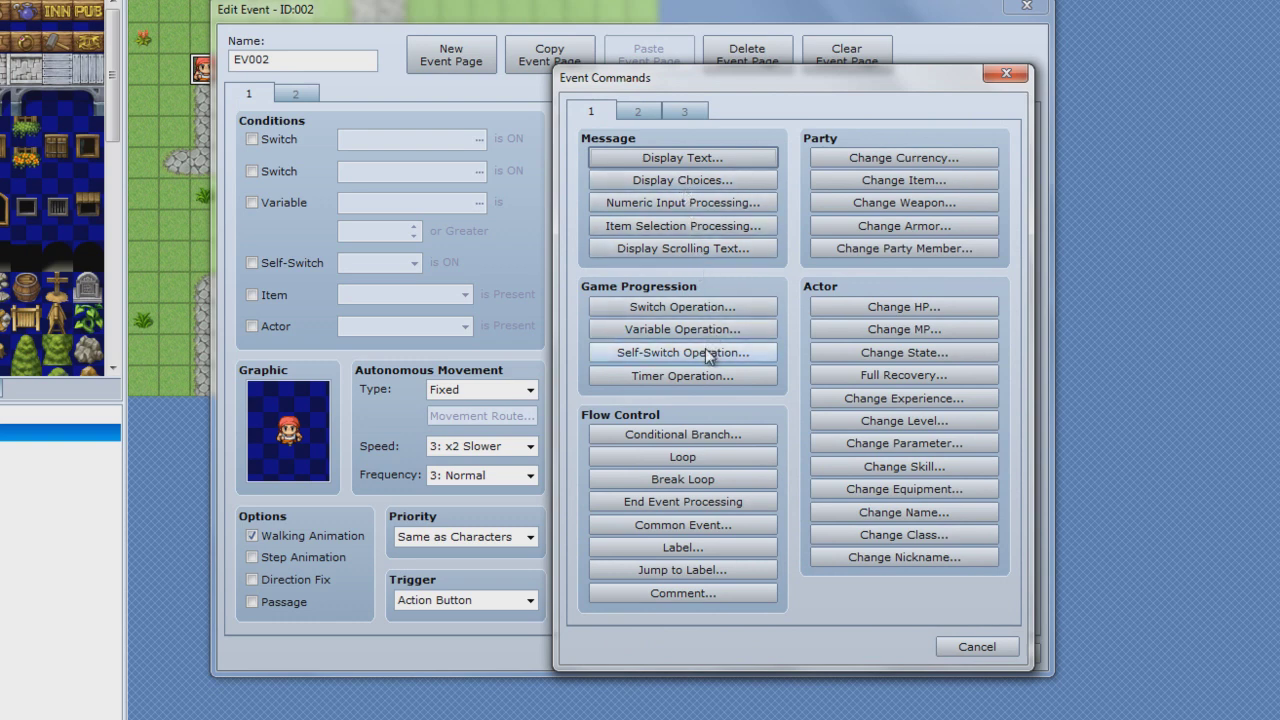
pyautogui.click(705, 350)
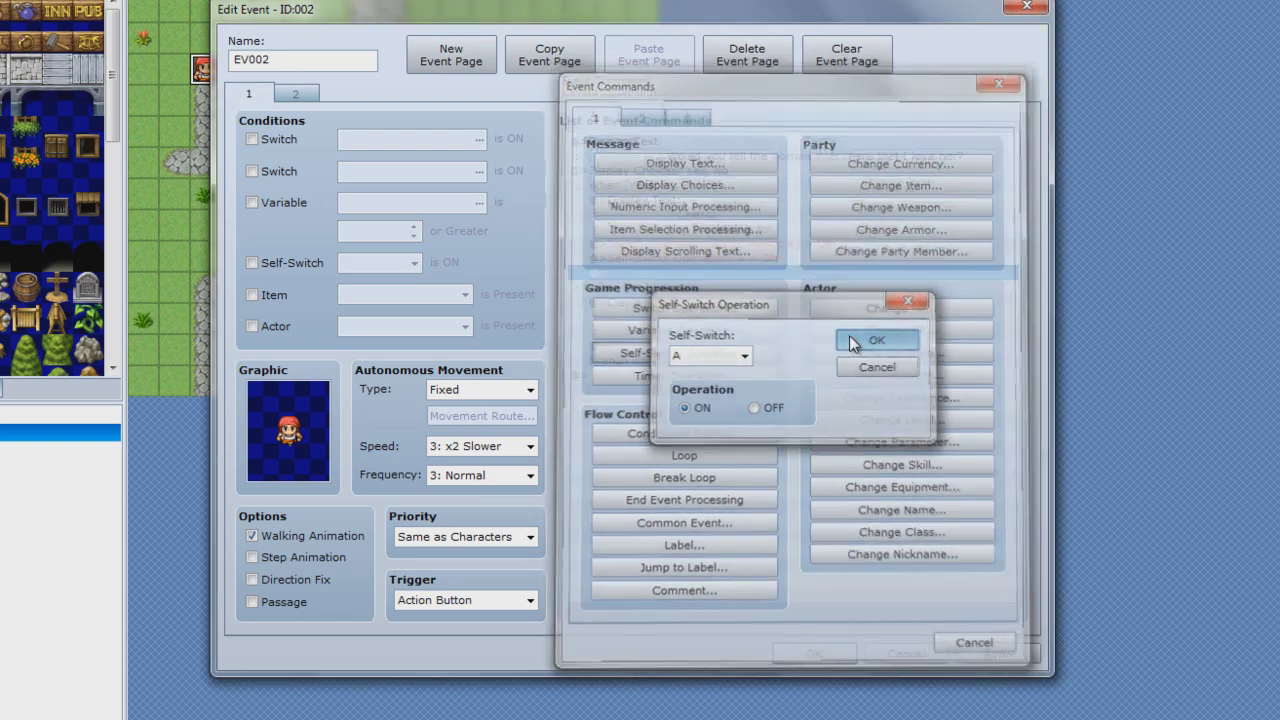
pyautogui.click(851, 341)
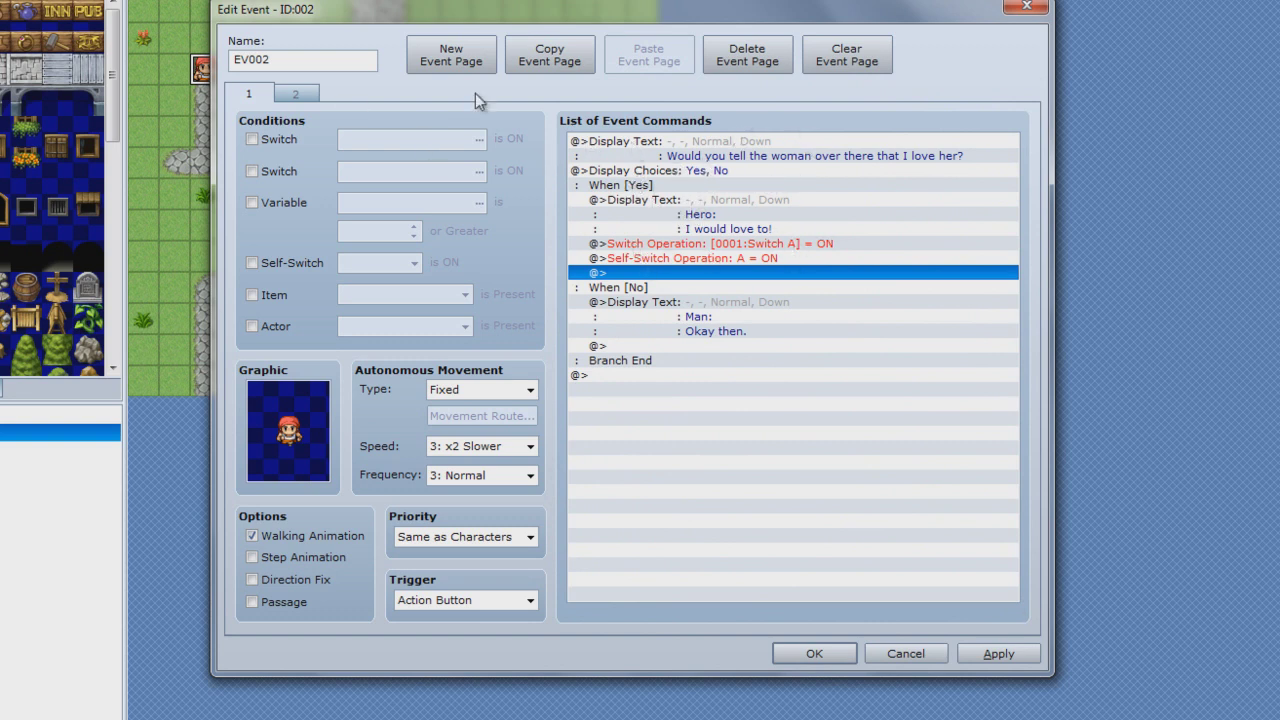
pyautogui.click(300, 94)
# Step: Set page 2's graphic to the brown-haired People4 character
pyautogui.doubleClick(282, 393)
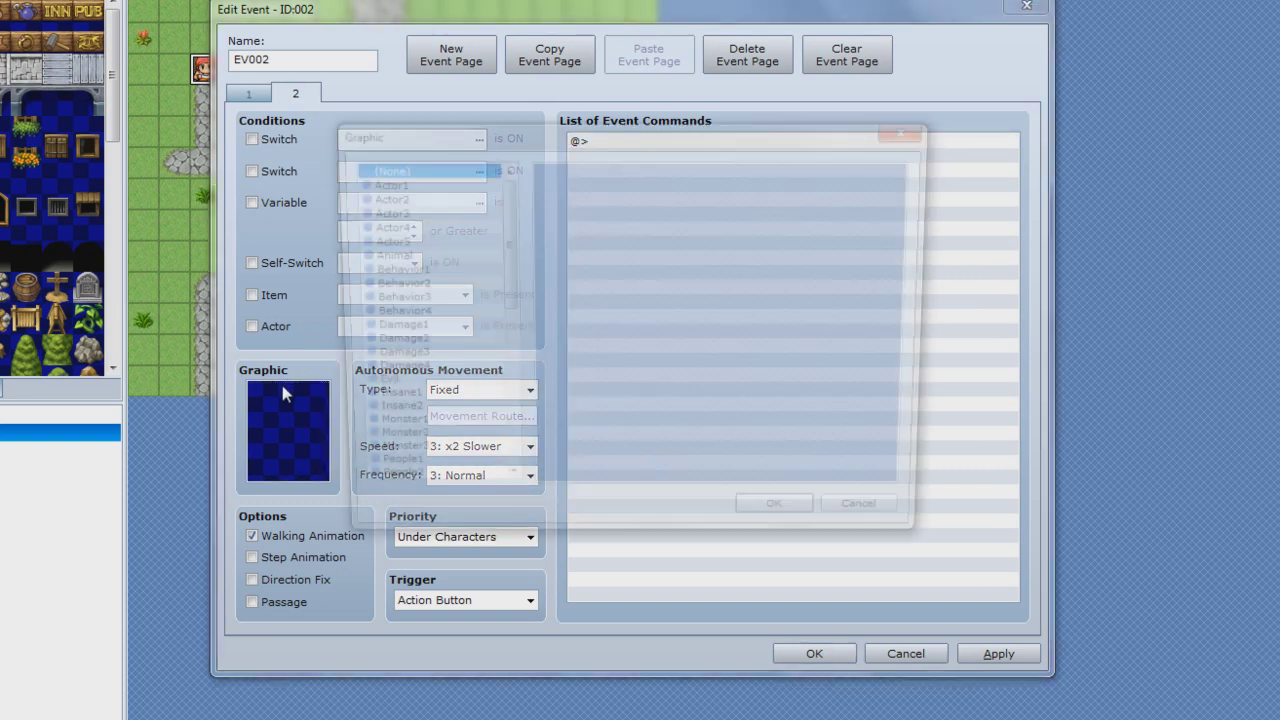
pyautogui.click(424, 342)
pyautogui.click(416, 312)
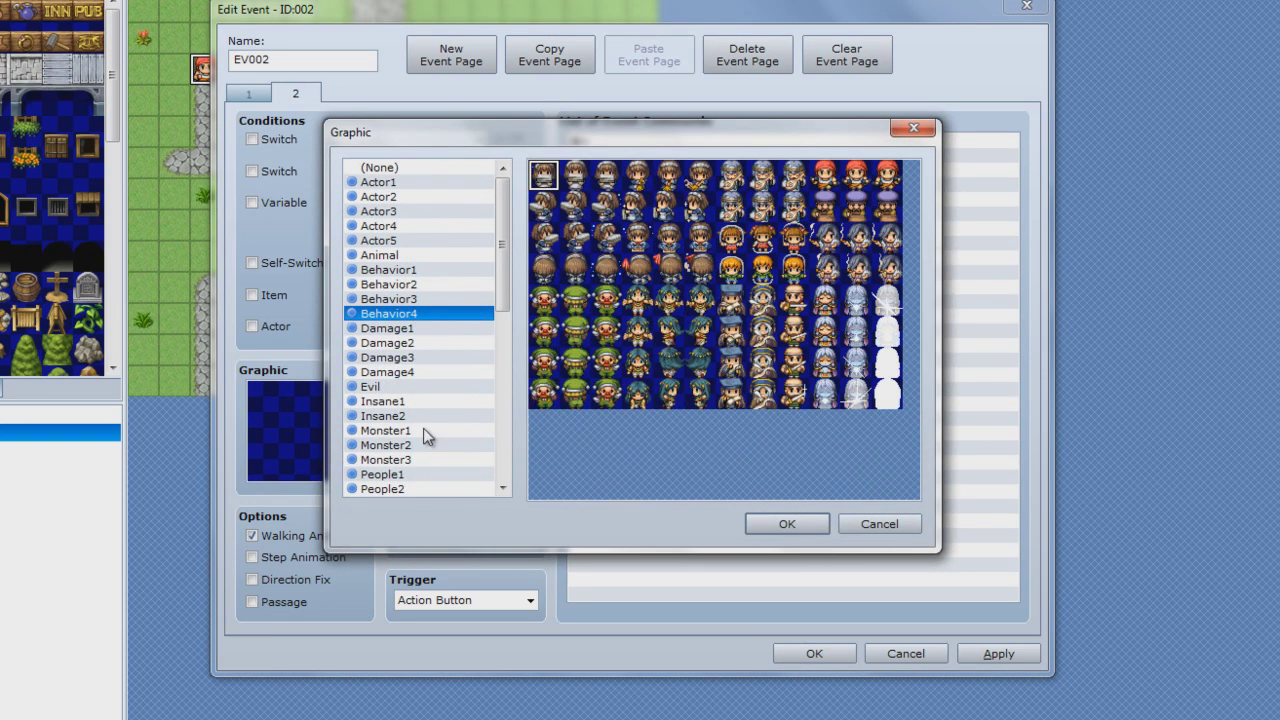
pyautogui.click(392, 474)
pyautogui.press('Down')
pyautogui.press('Down')
pyautogui.press('Down')
pyautogui.press('Down')
pyautogui.press('Down')
pyautogui.press('Down')
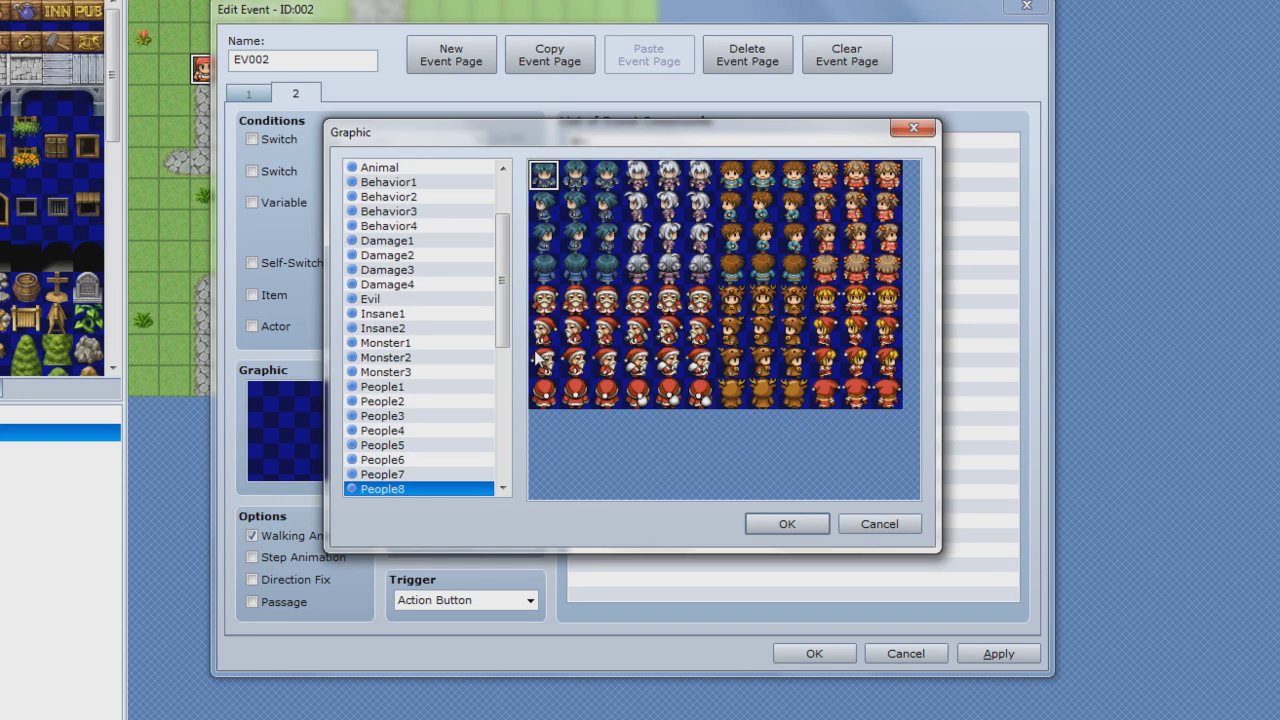
pyautogui.press('Down')
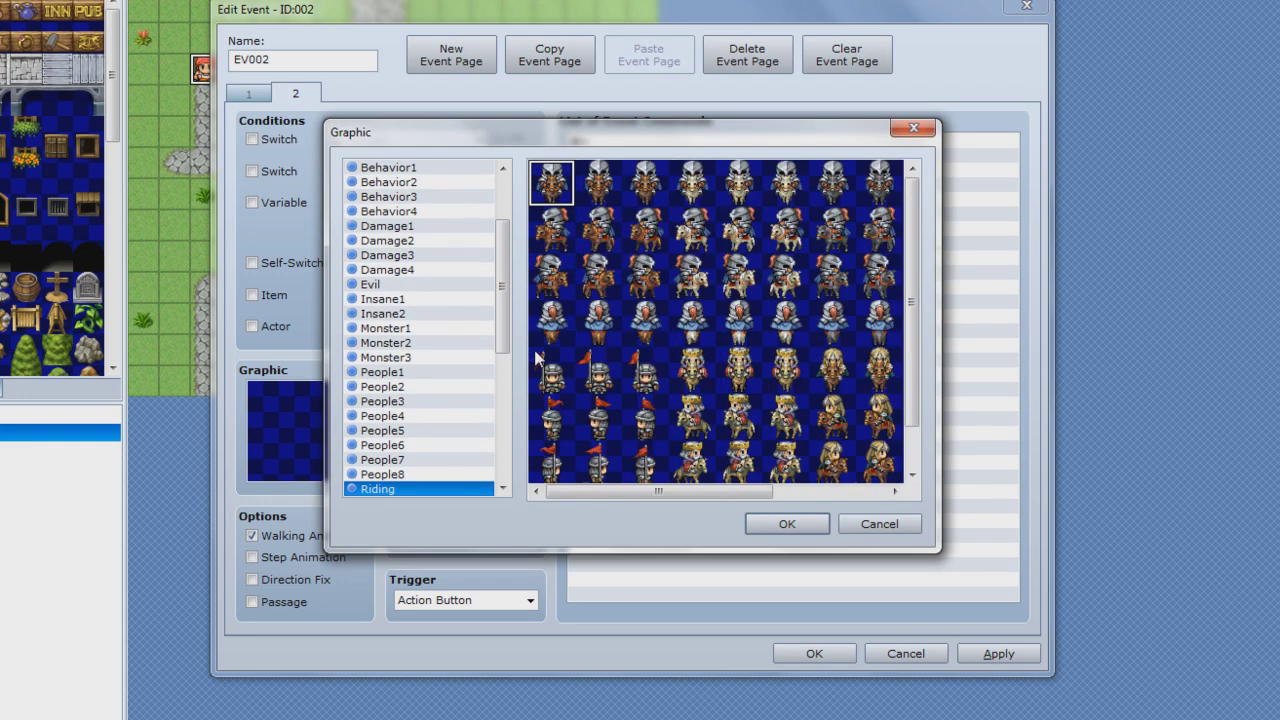
pyautogui.press('Up')
pyautogui.press('Up')
pyautogui.press('Up')
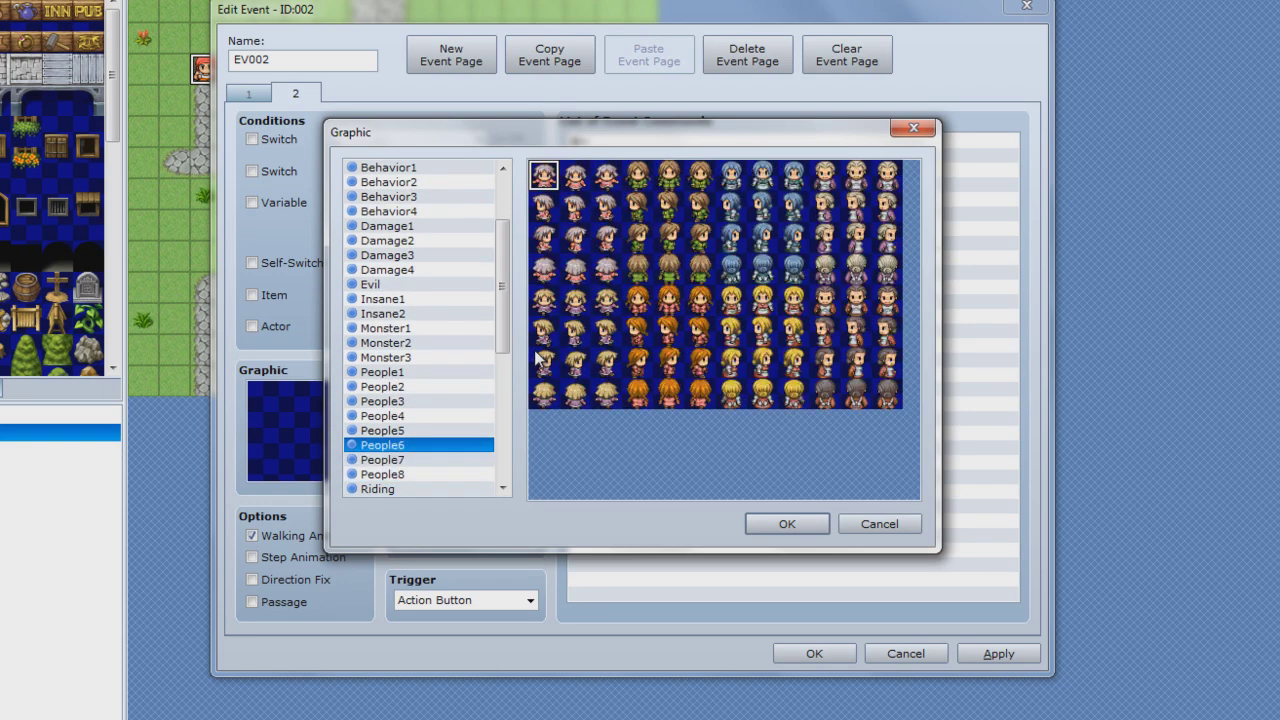
pyautogui.press('Up')
pyautogui.press('Up')
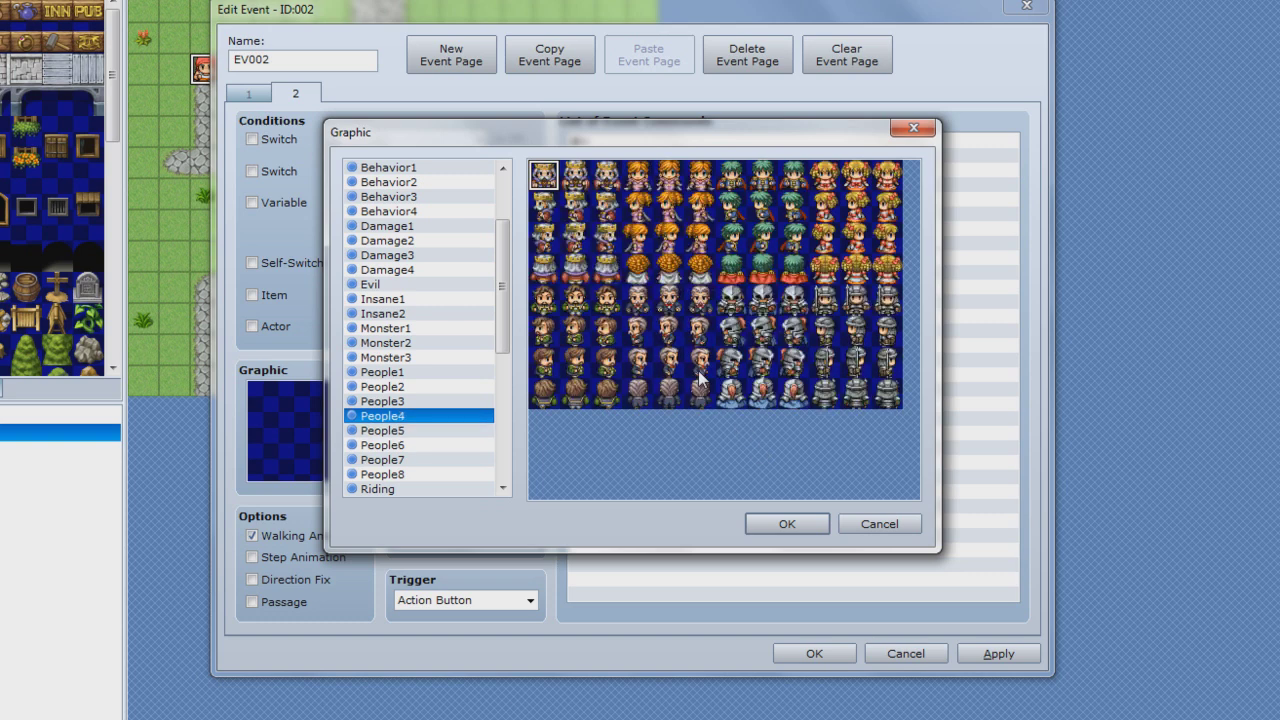
pyautogui.doubleClick(612, 325)
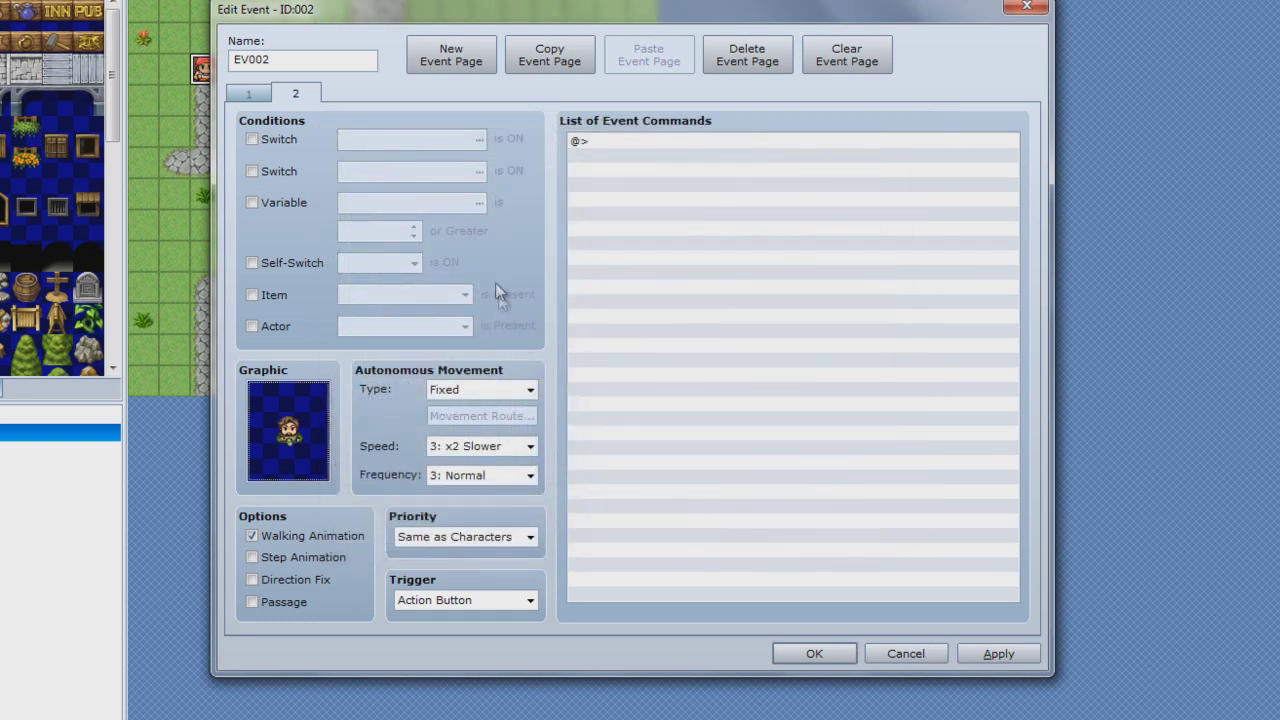
# Step: Choose a new People sheet character graphic for page 1
pyautogui.click(252, 95)
pyautogui.doubleClick(313, 432)
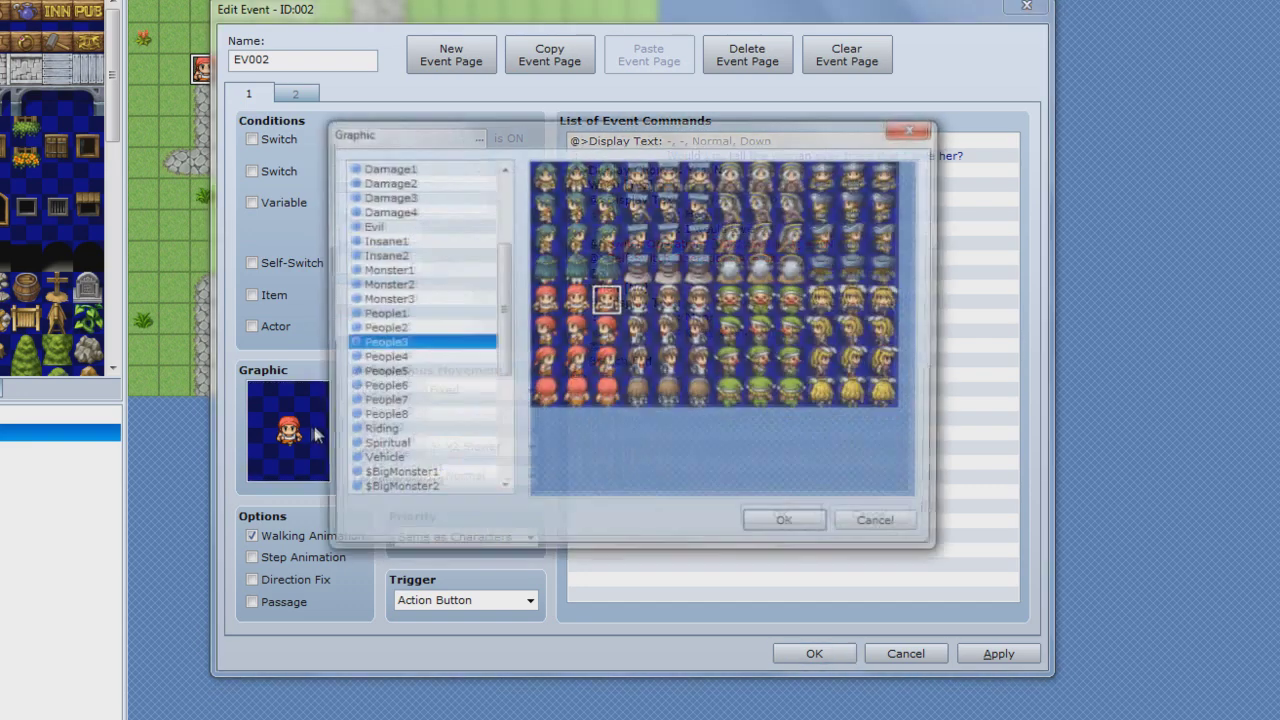
pyautogui.press('Up')
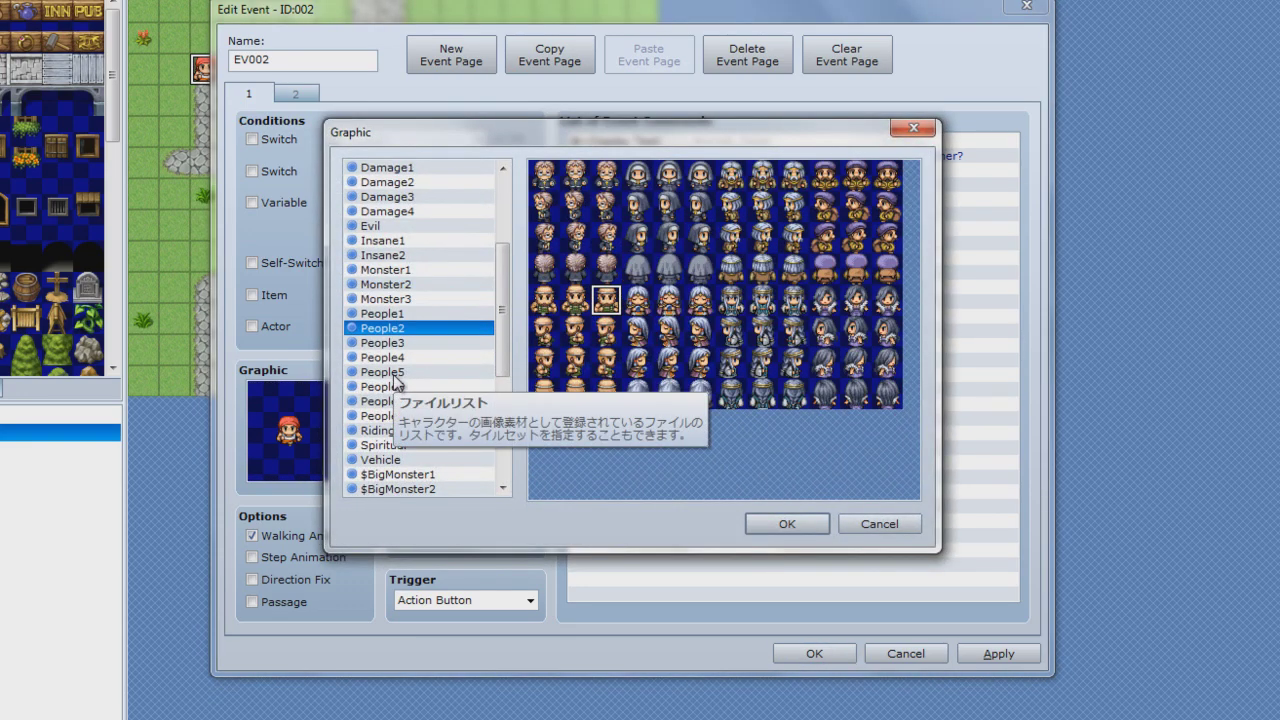
pyautogui.doubleClick(638, 298)
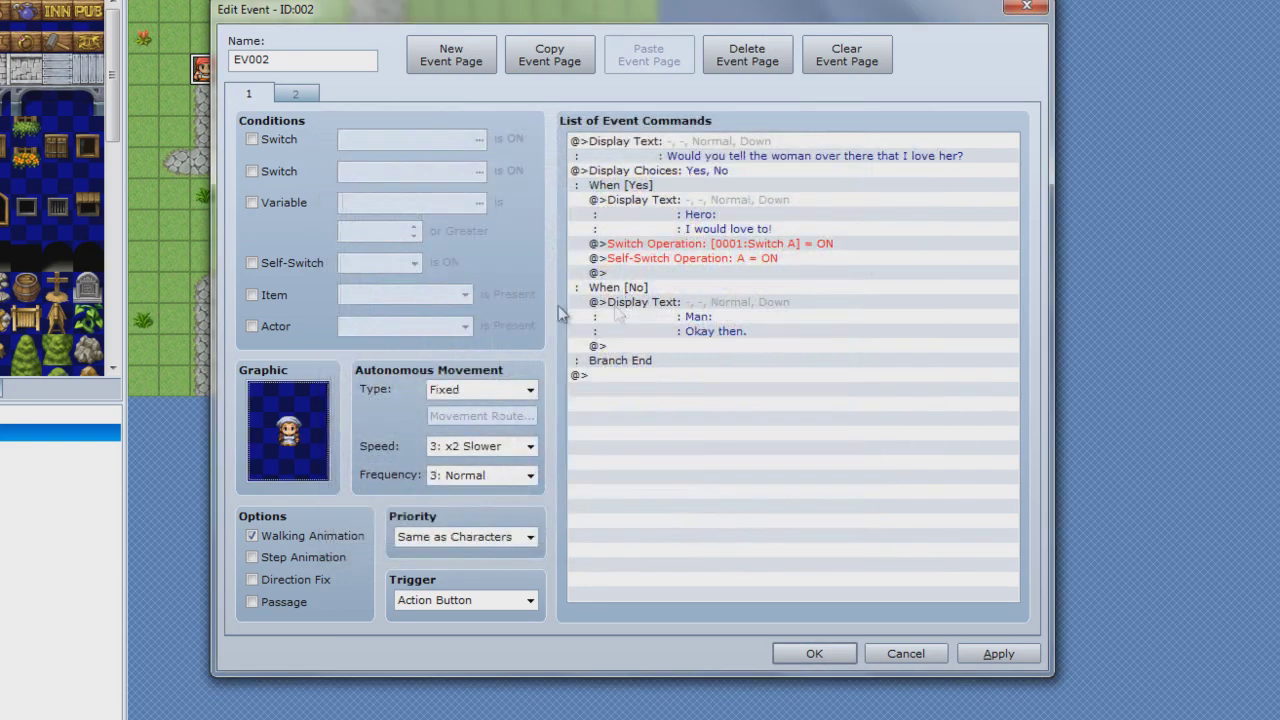
pyautogui.doubleClick(318, 428)
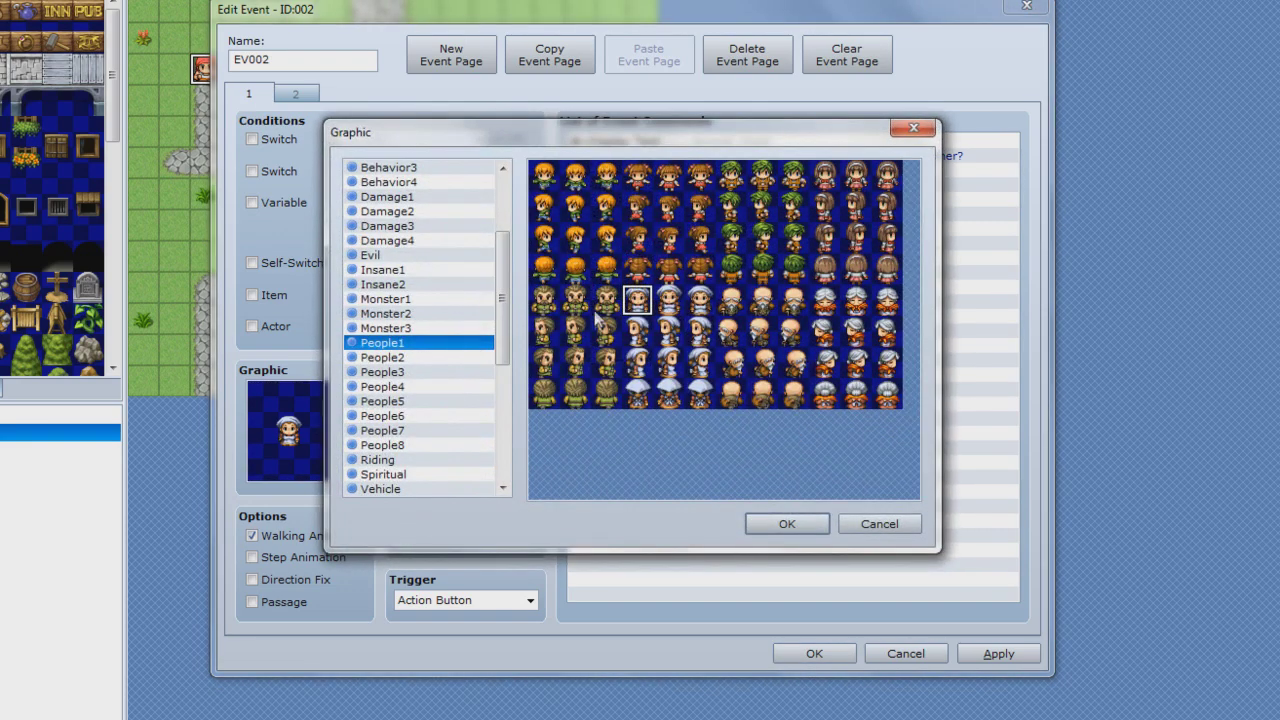
pyautogui.doubleClick(575, 298)
# Step: Replace page 2's graphic with a People1 character and save the event
pyautogui.click(290, 92)
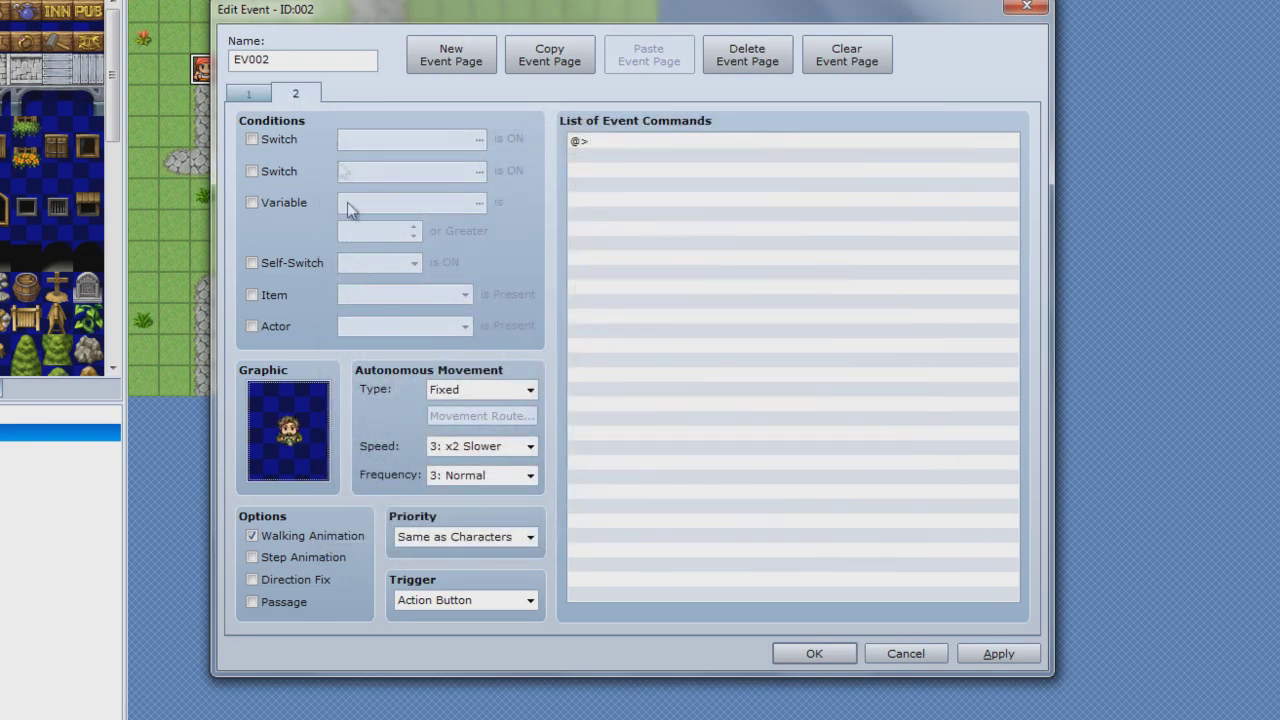
pyautogui.doubleClick(288, 430)
pyautogui.click(440, 330)
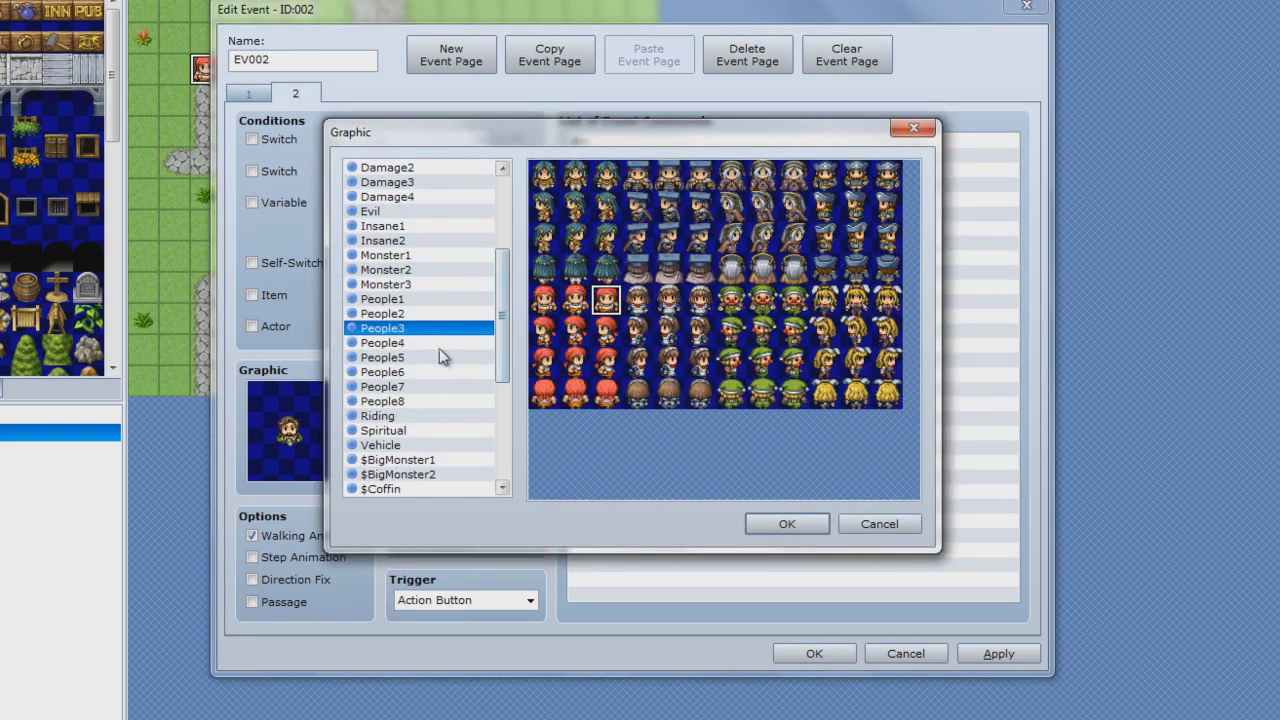
pyautogui.click(420, 299)
pyautogui.doubleClick(574, 298)
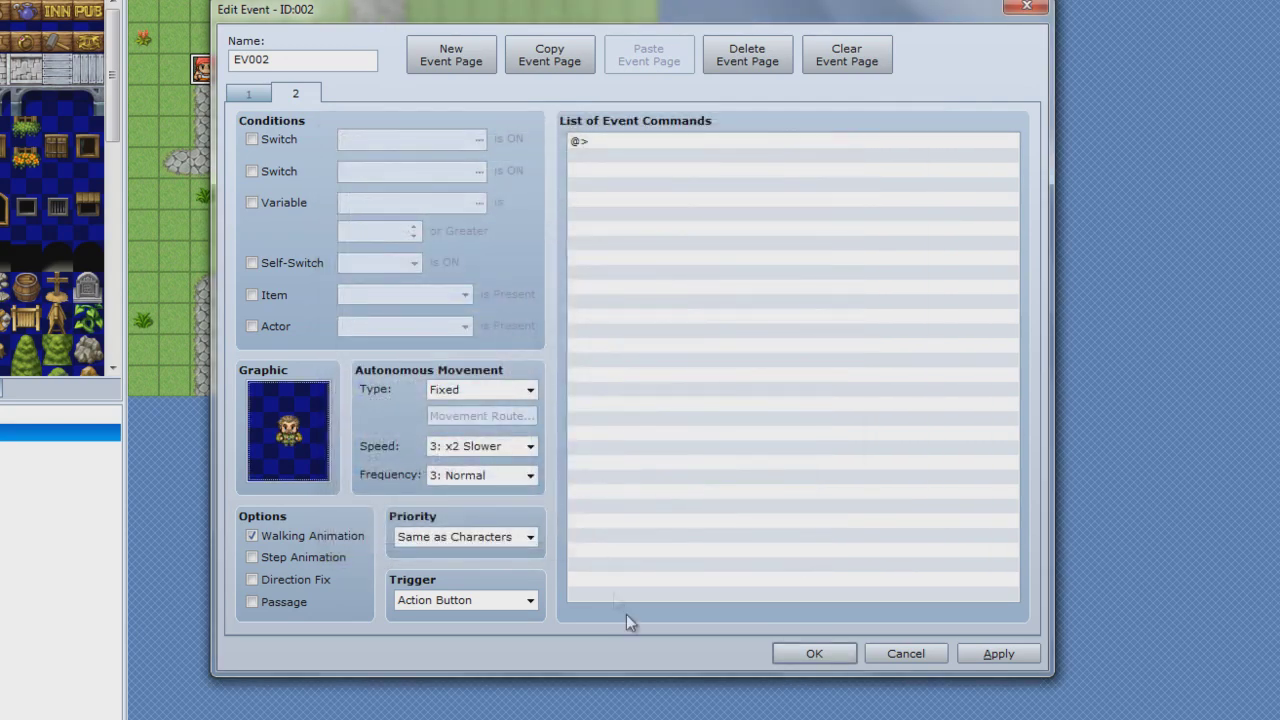
pyautogui.click(998, 653)
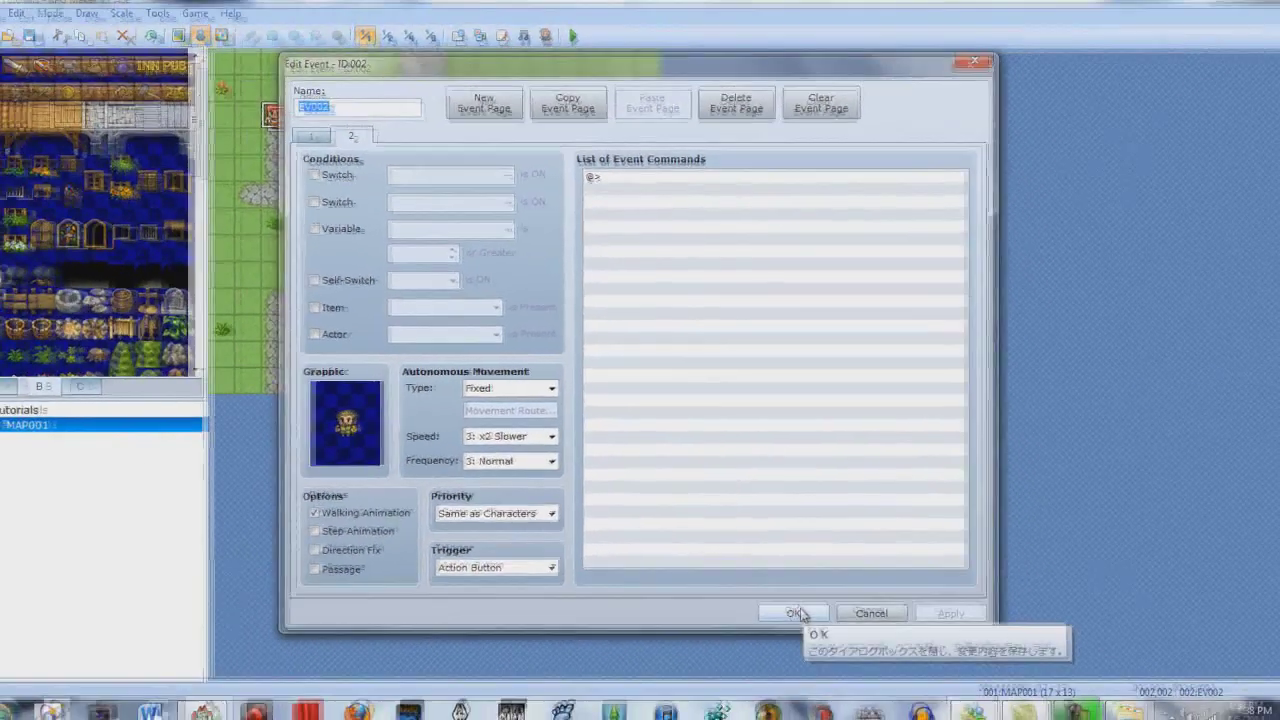
pyautogui.click(820, 652)
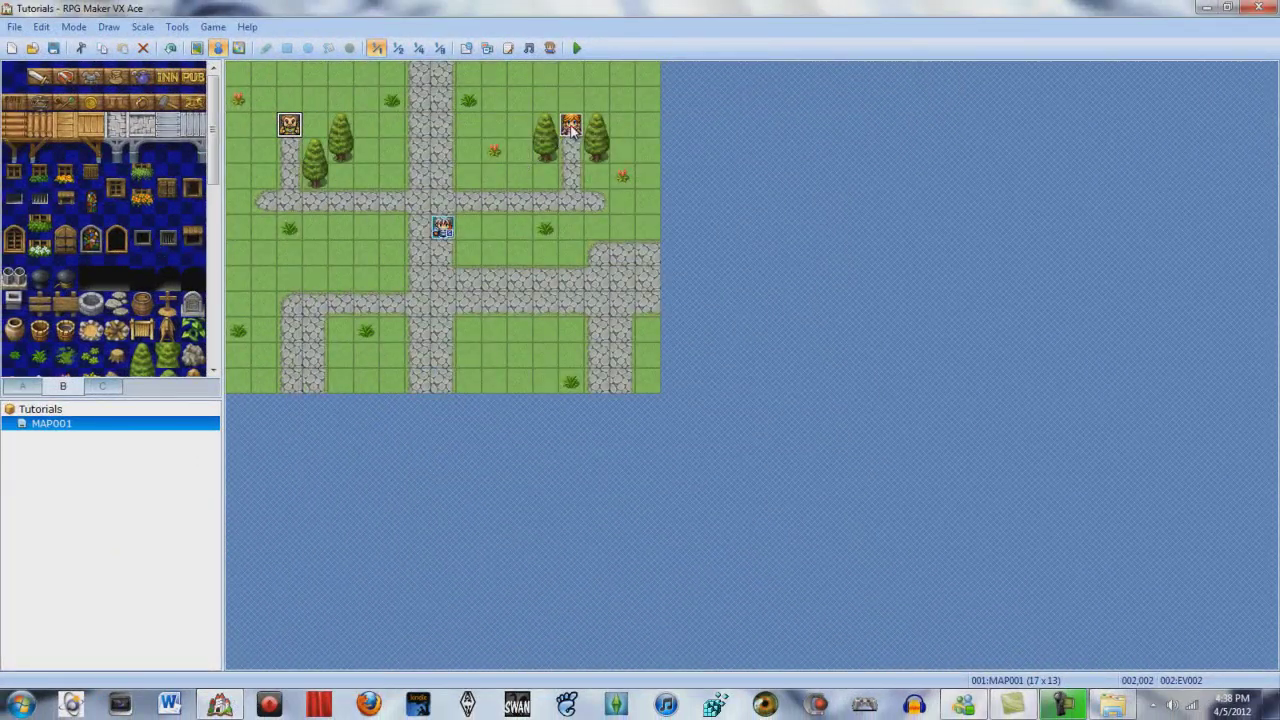
# Step: Remove the Switch A condition from the woman's first event page
pyautogui.doubleClick(558, 136)
pyautogui.doubleClick(623, 186)
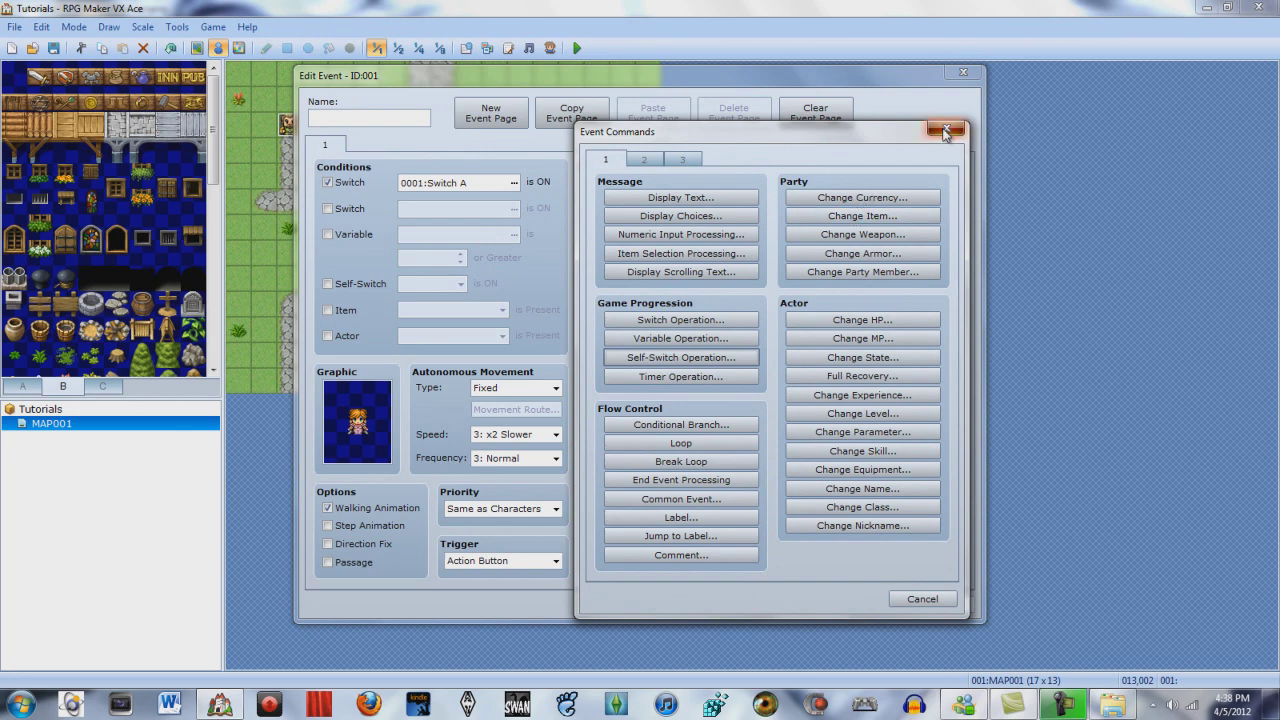
pyautogui.click(945, 131)
pyautogui.click(328, 184)
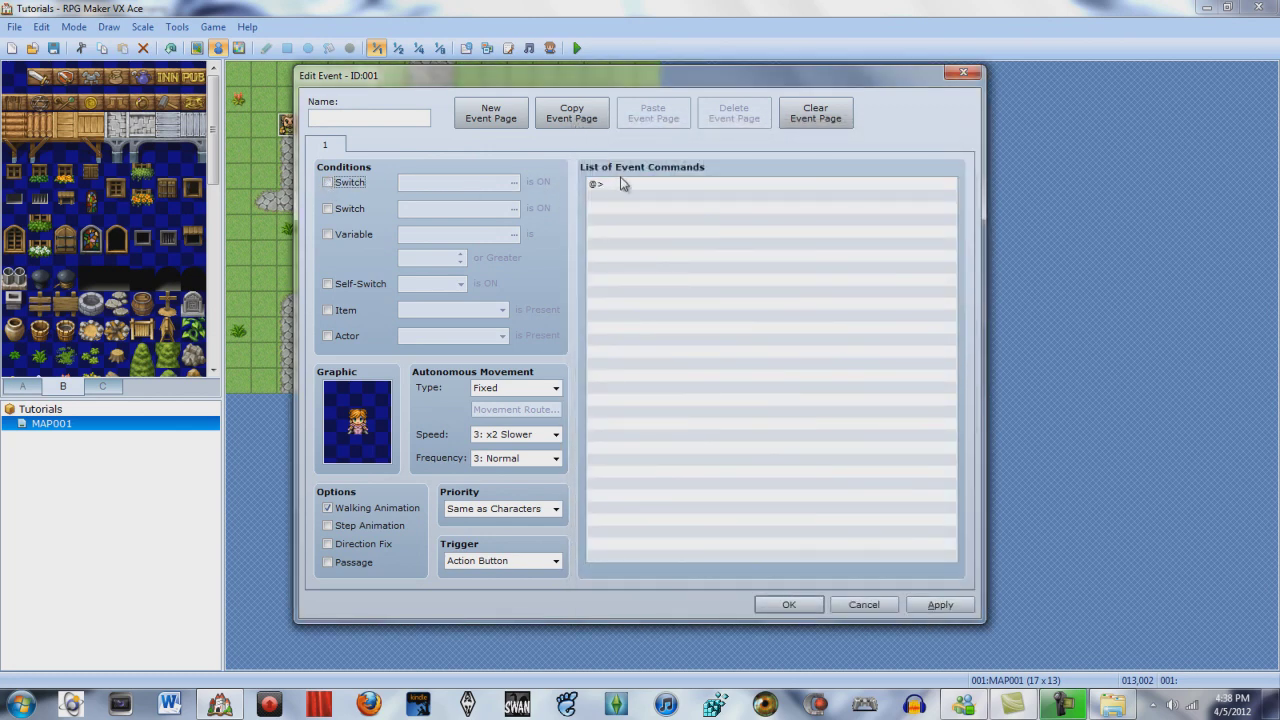
# Step: Add the line 'Hi there.' to page 1, then create a second event page
pyautogui.doubleClick(620, 184)
pyautogui.click(643, 199)
pyautogui.write('Hi there.')
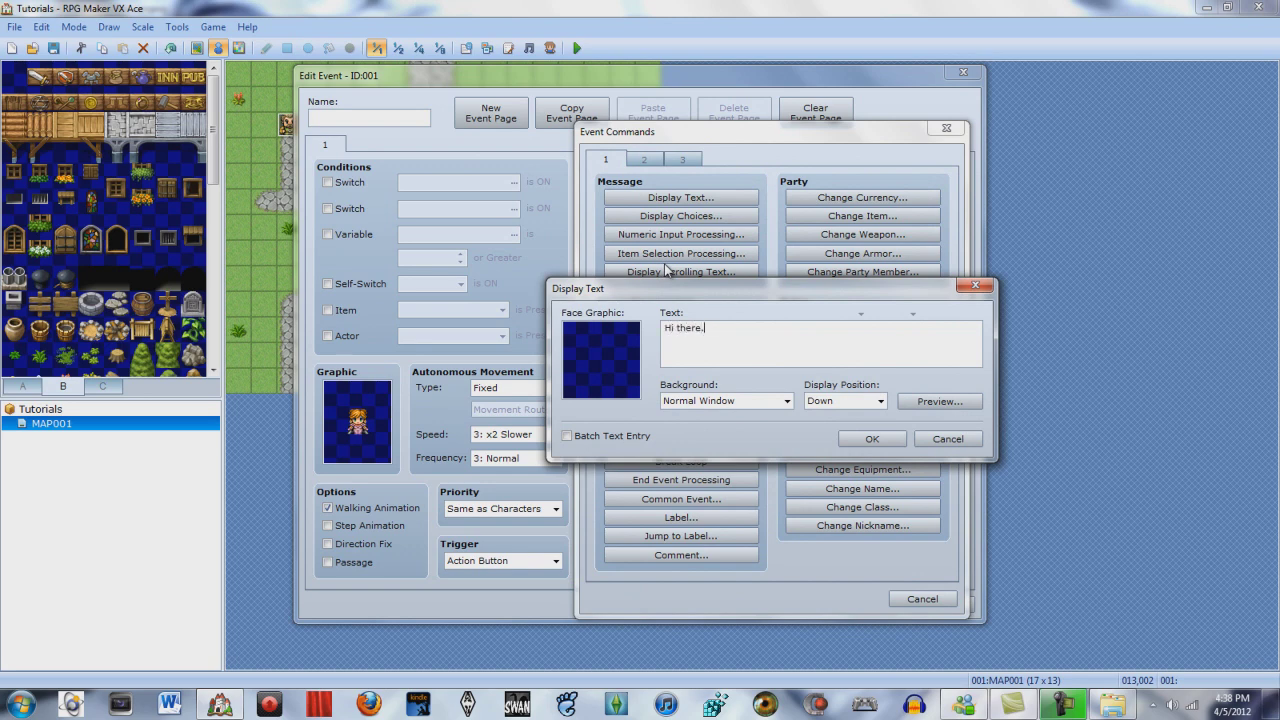
pyautogui.click(870, 439)
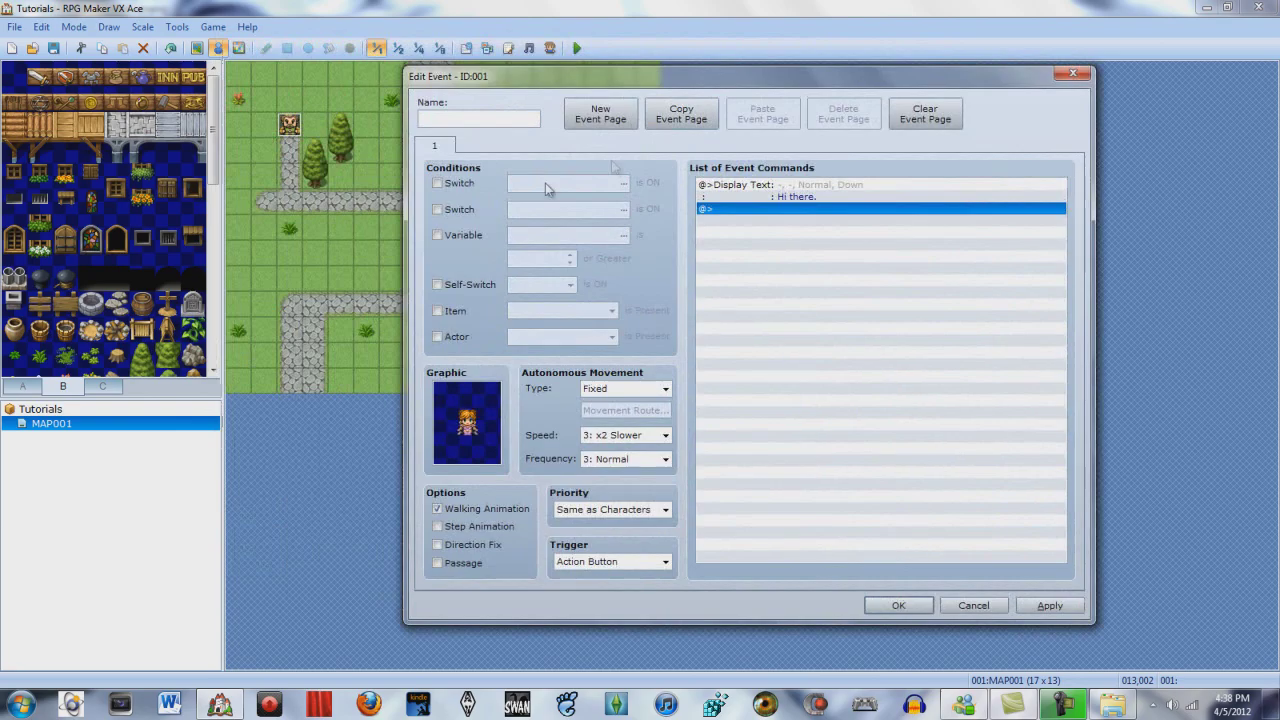
pyautogui.click(600, 113)
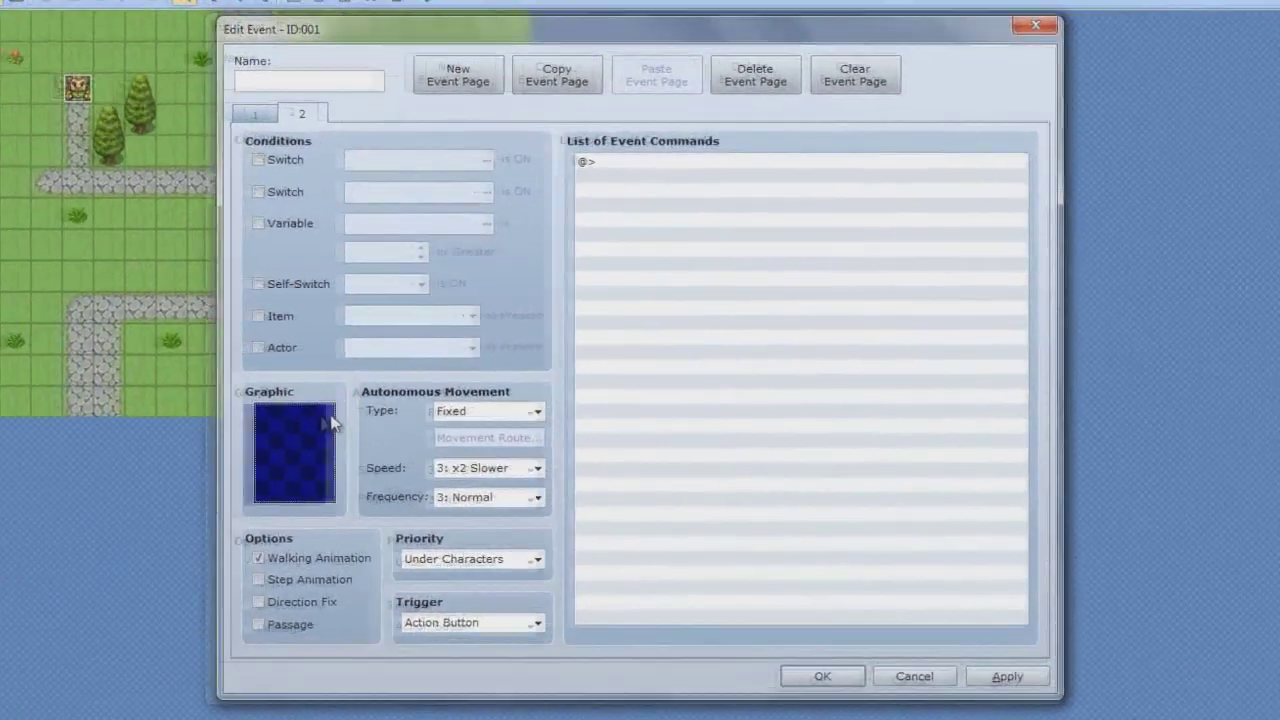
# Step: Give page 2 the woman's People sprite and make it require Switch A ON
pyautogui.doubleClick(310, 425)
pyautogui.click(443, 318)
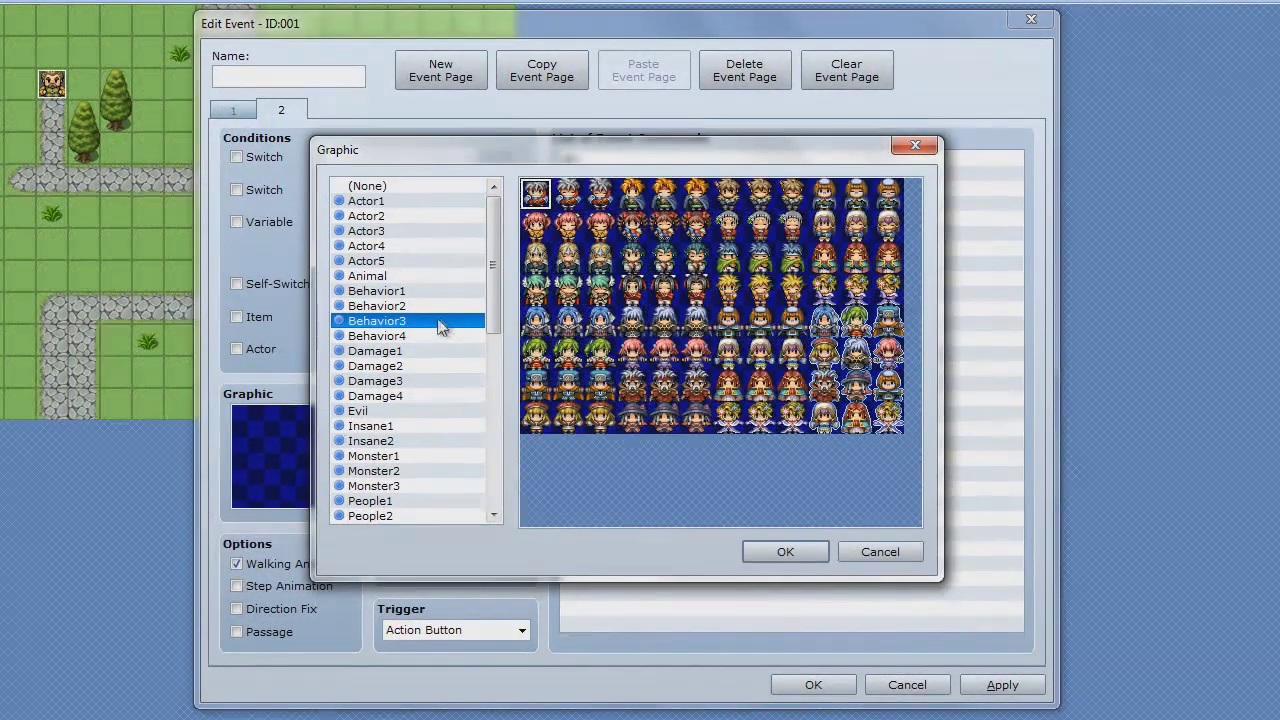
pyautogui.moveTo(443, 322); pyautogui.dragTo(410, 396)
pyautogui.press('Down')
pyautogui.press('Down')
pyautogui.press('Down')
pyautogui.press('Down')
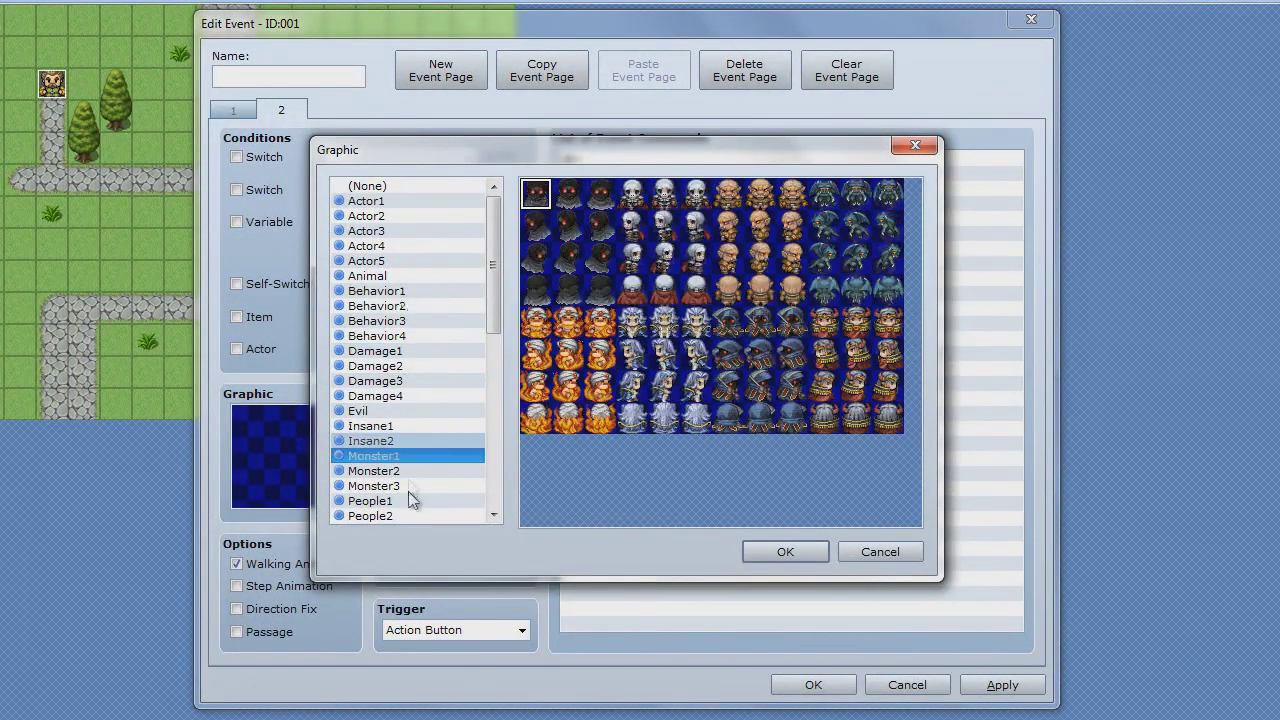
pyautogui.press('Down')
pyautogui.press('Down')
pyautogui.press('Down')
pyautogui.press('Down')
pyautogui.press('Down')
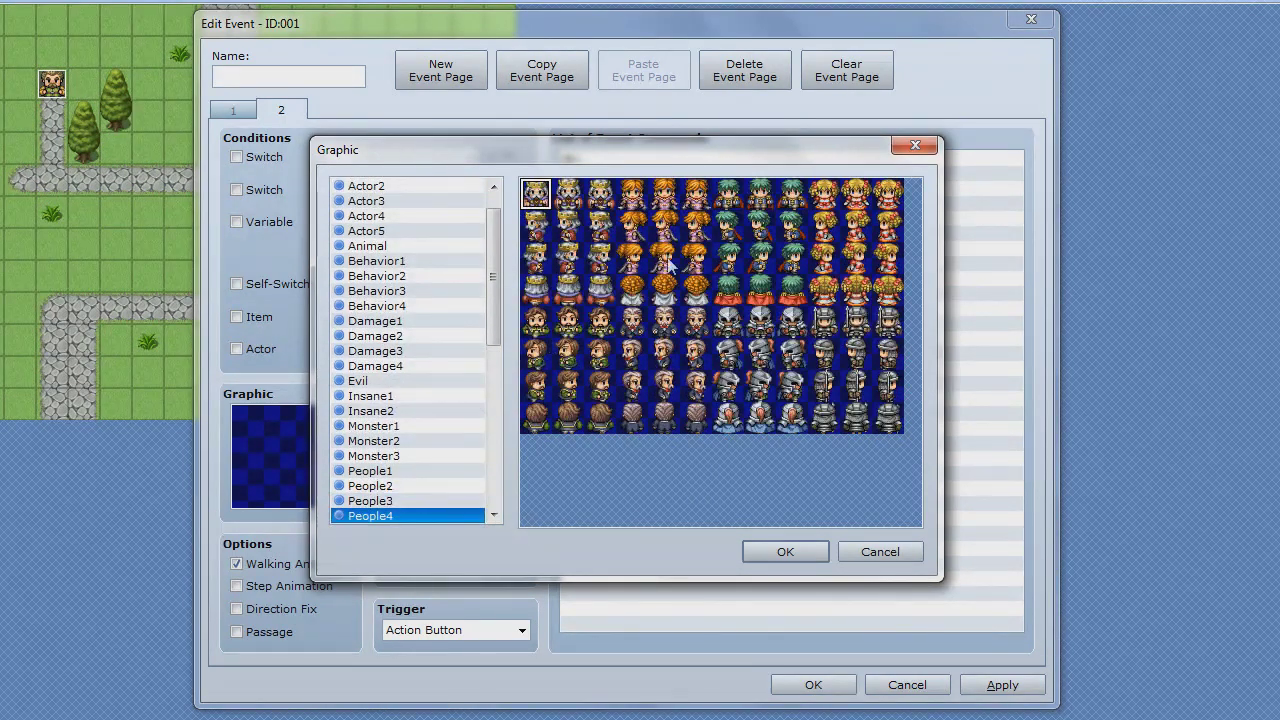
pyautogui.doubleClick(652, 212)
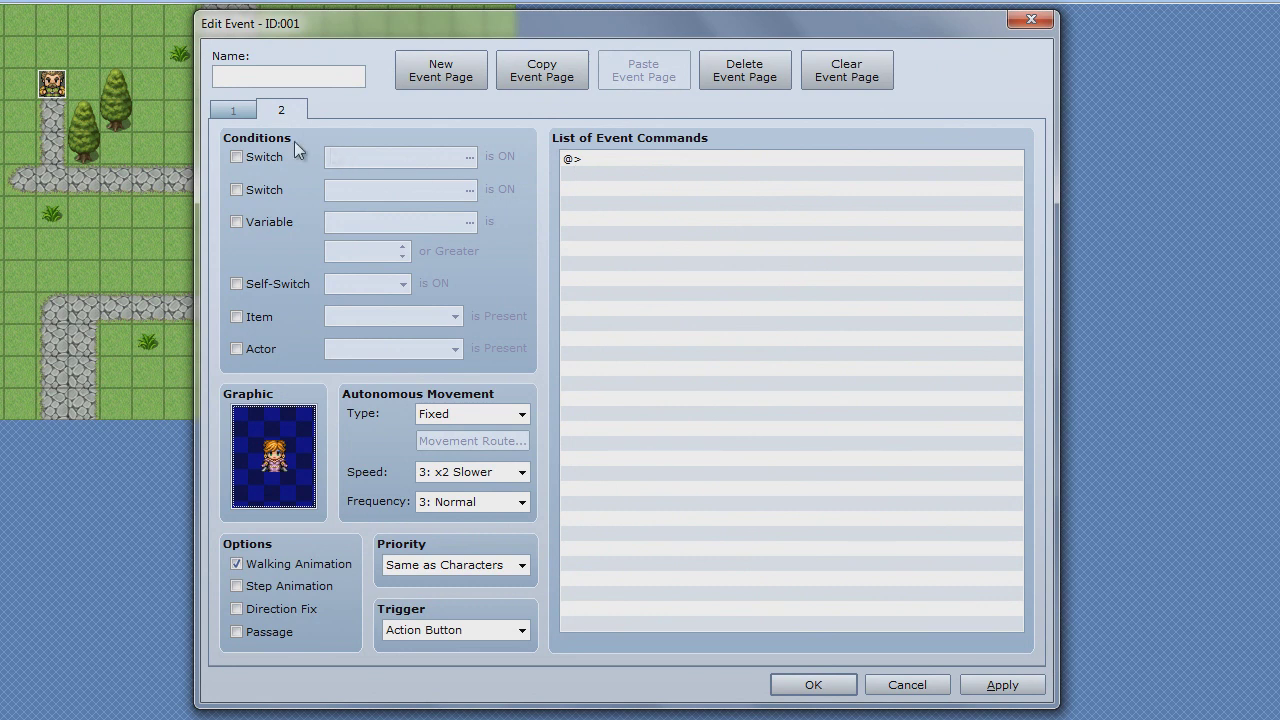
pyautogui.click(250, 157)
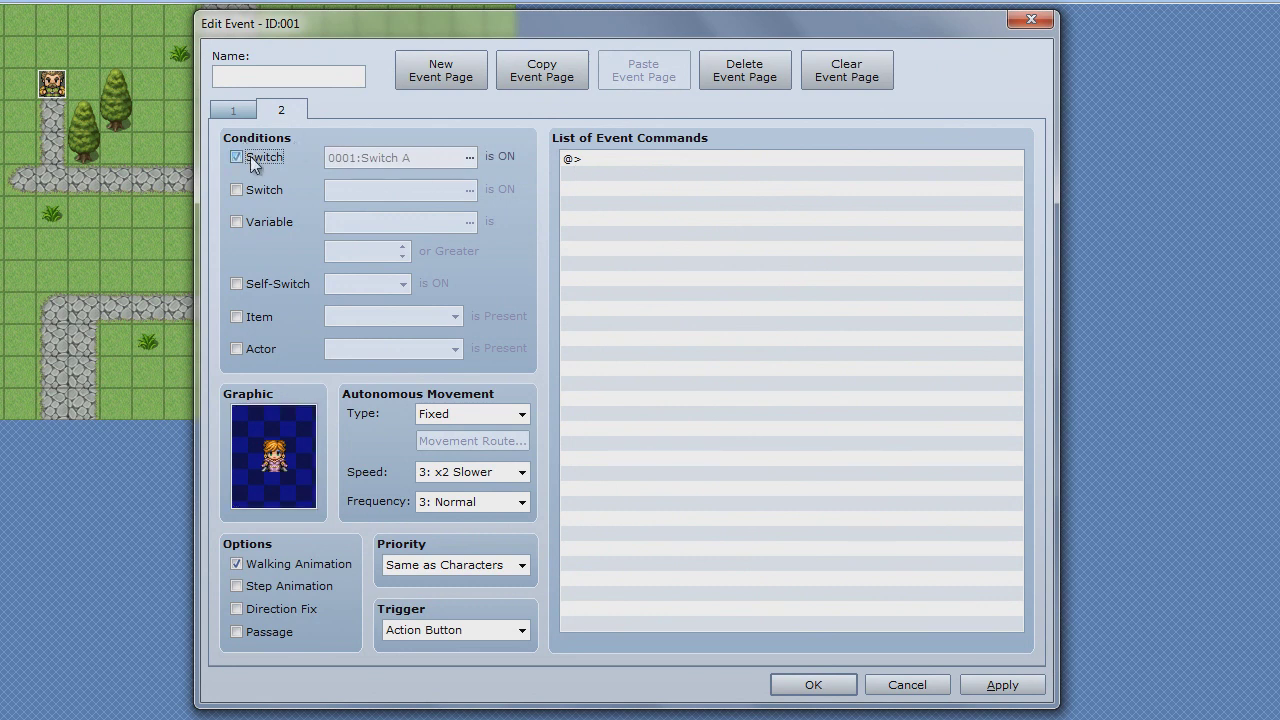
pyautogui.click(609, 158)
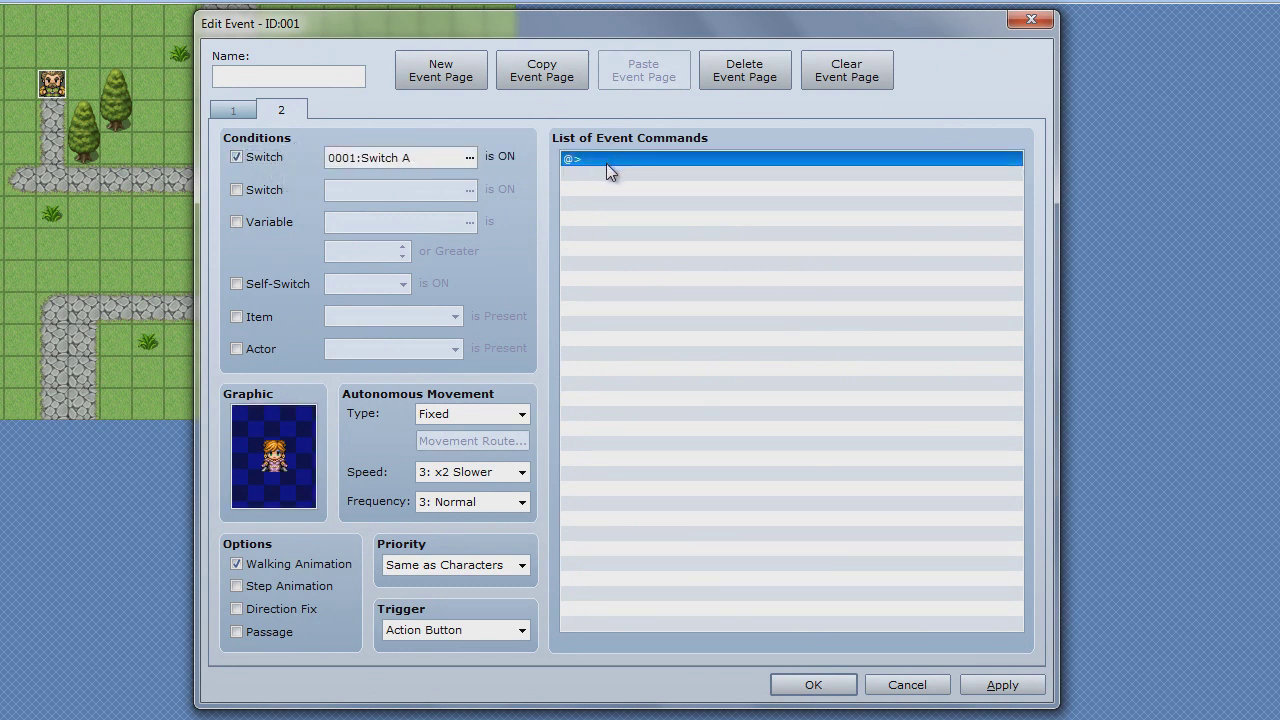
# Step: Start a Display Text message with Dim Background and Middle position
pyautogui.doubleClick(606, 163)
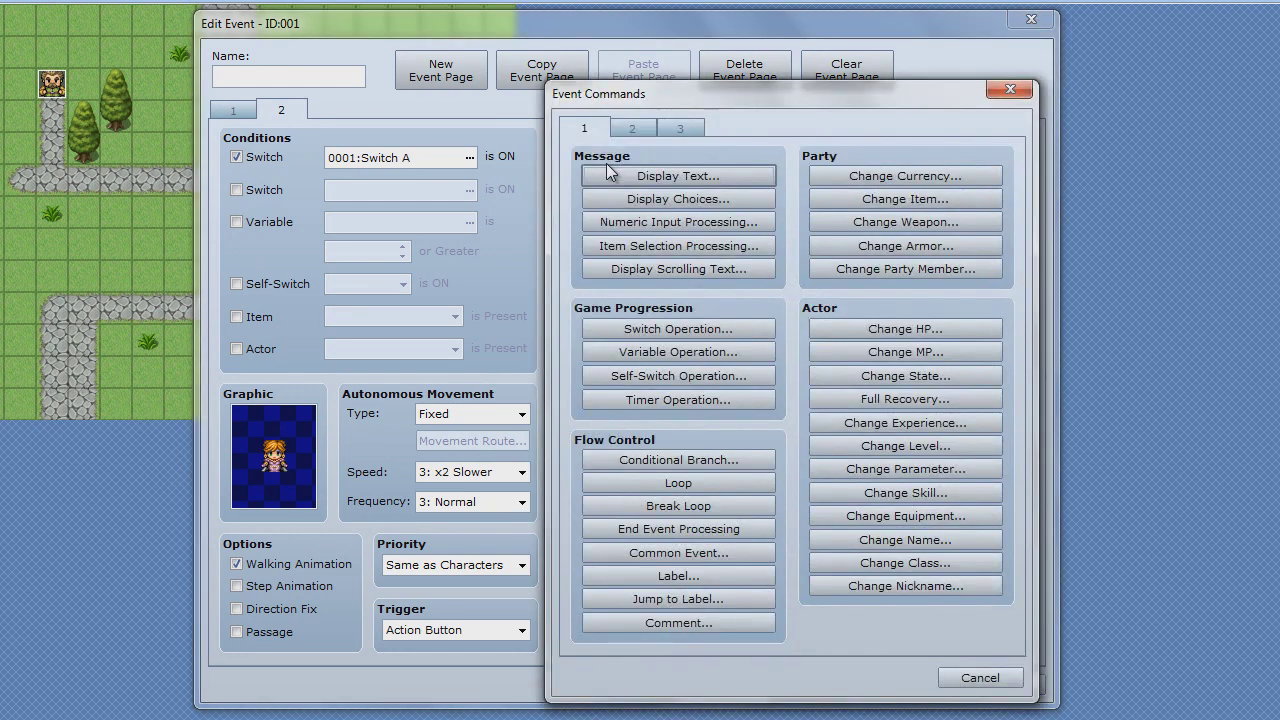
pyautogui.click(650, 178)
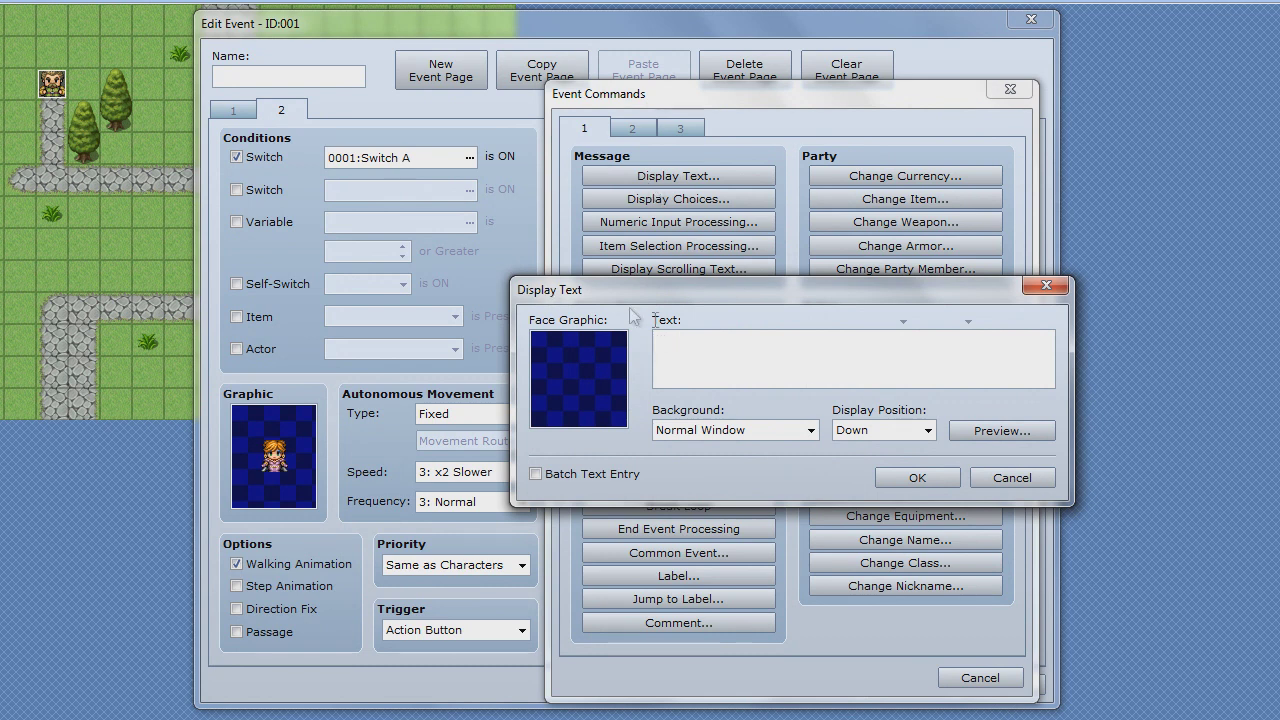
pyautogui.click(1012, 478)
pyautogui.click(657, 178)
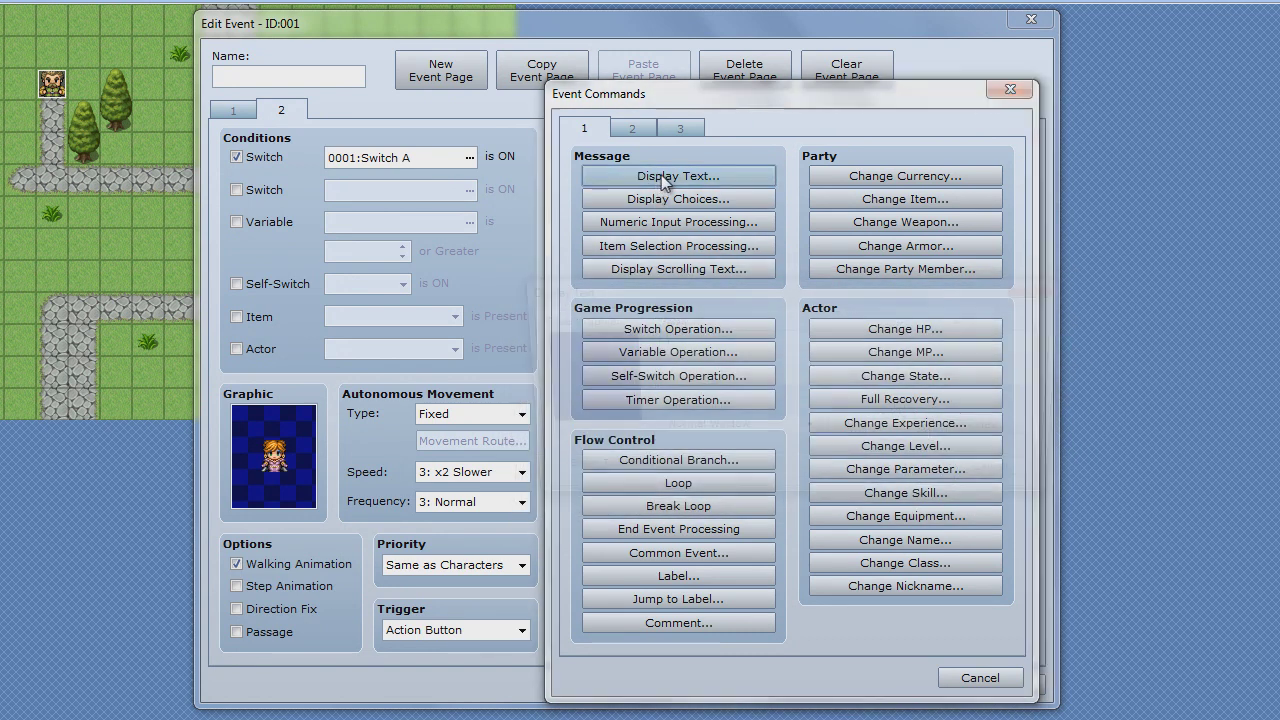
pyautogui.click(748, 431)
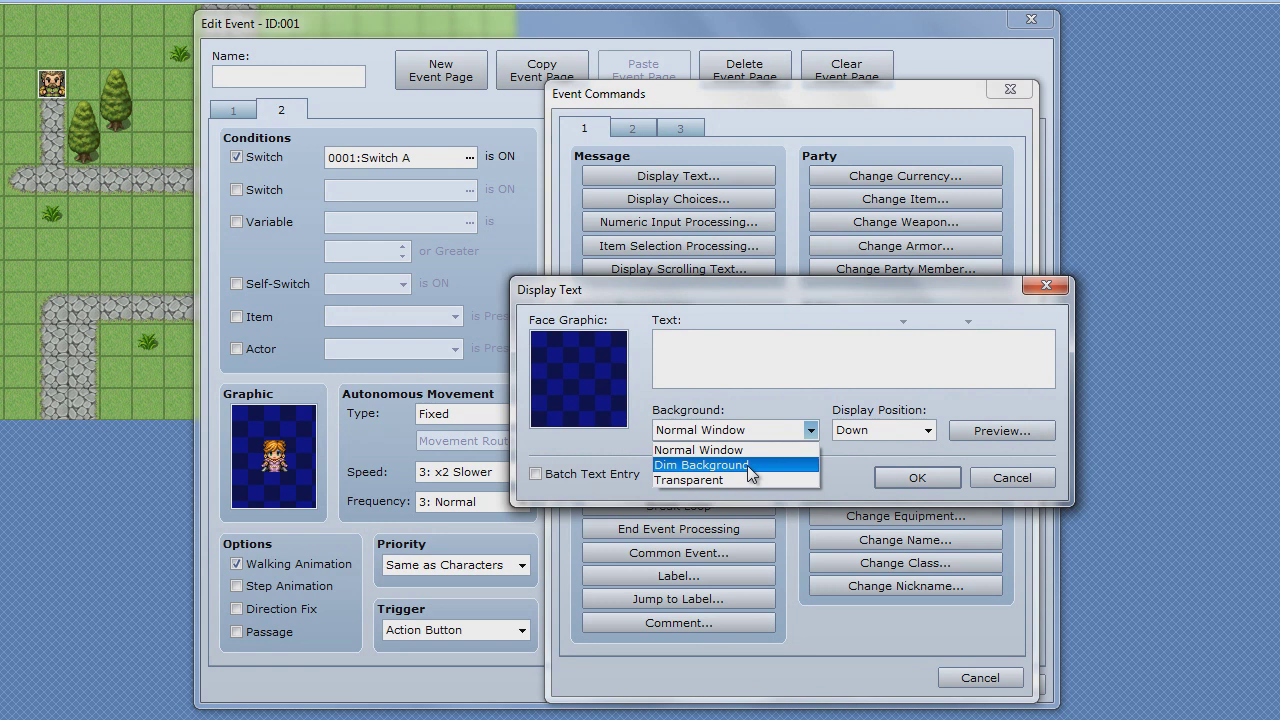
pyautogui.click(747, 465)
pyautogui.click(886, 430)
pyautogui.click(870, 465)
# Step: Enter 'Do you want to tell her?', preview it, and add it to page 2
pyautogui.click(748, 357)
pyautogui.write('Do you want to tell her?')
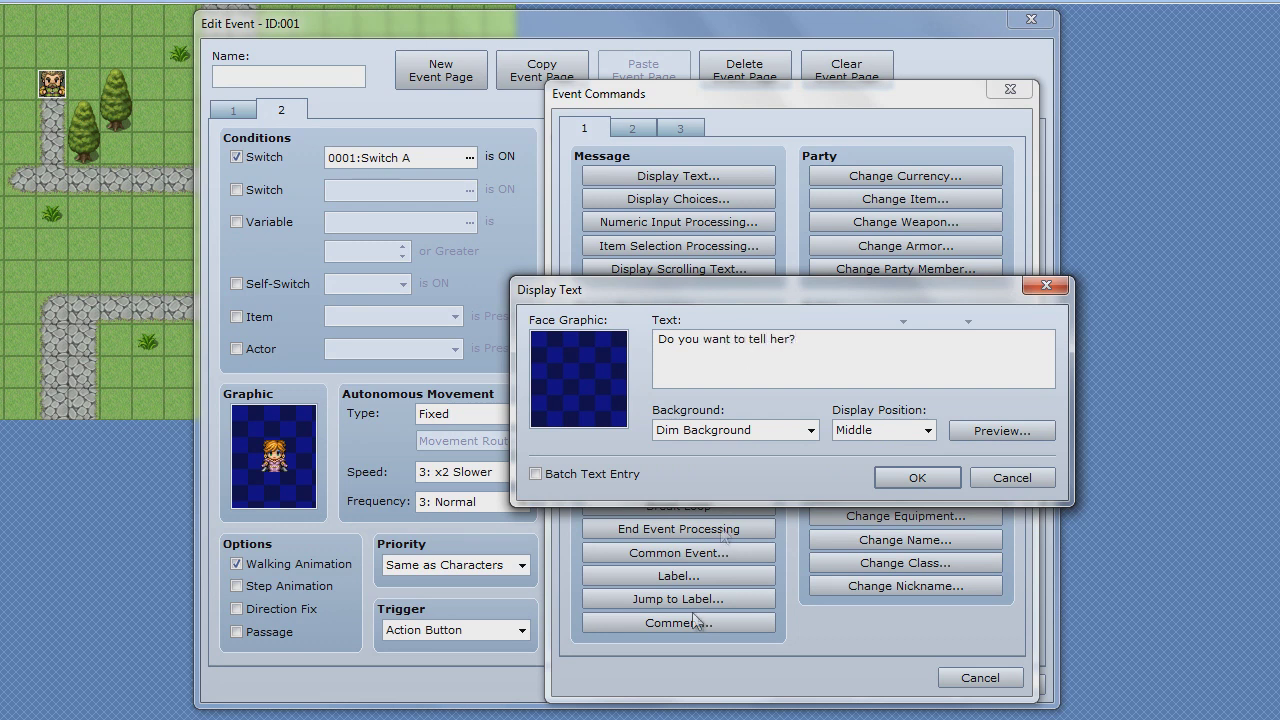
pyautogui.click(980, 435)
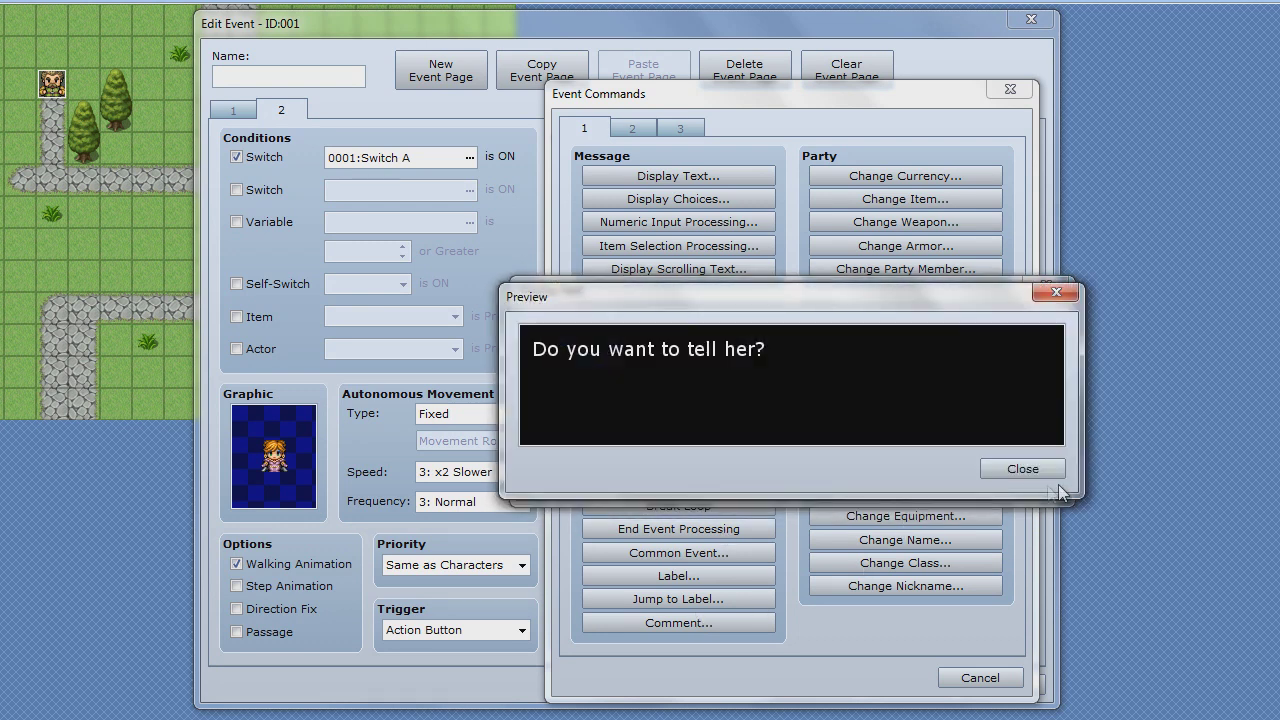
pyautogui.click(1042, 469)
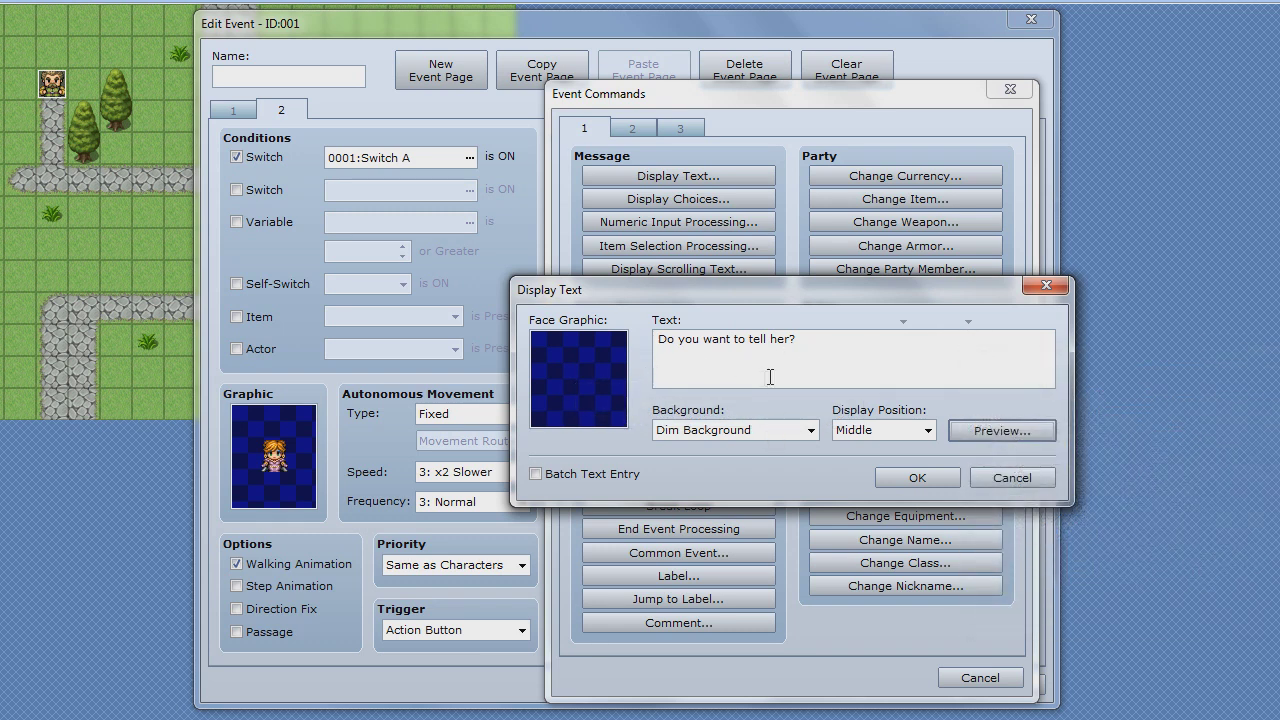
pyautogui.click(841, 346)
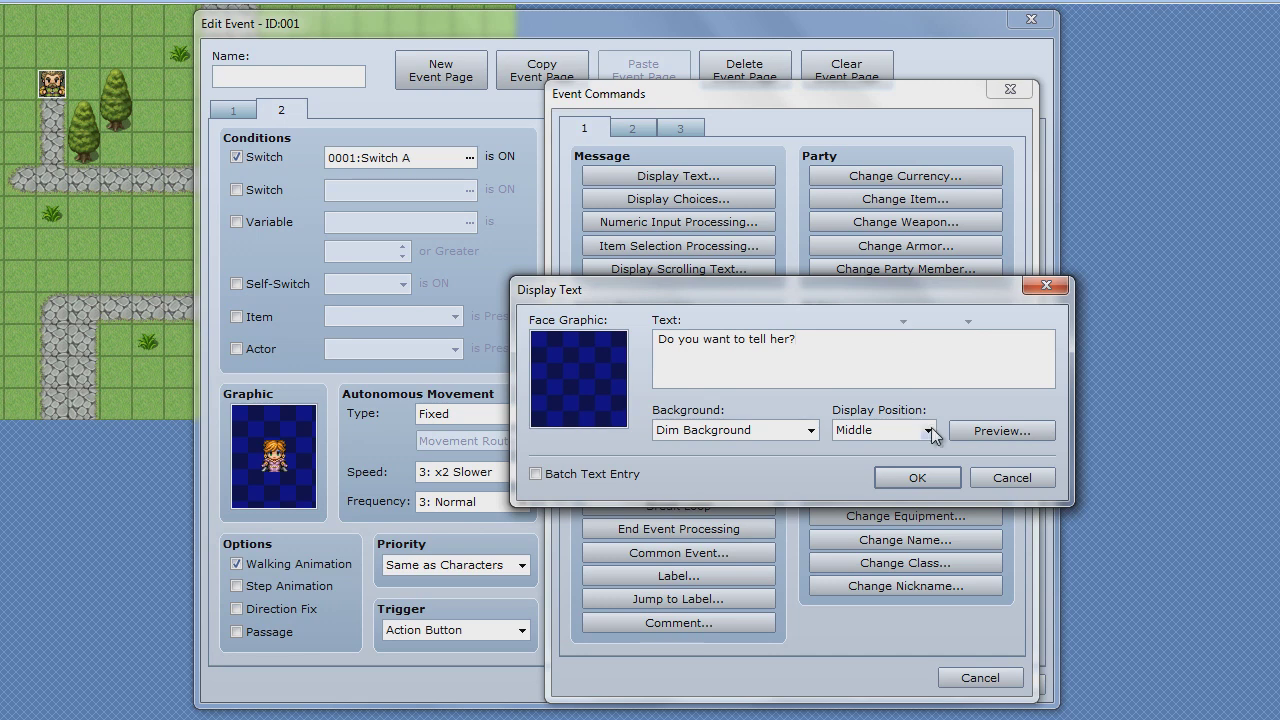
pyautogui.click(914, 480)
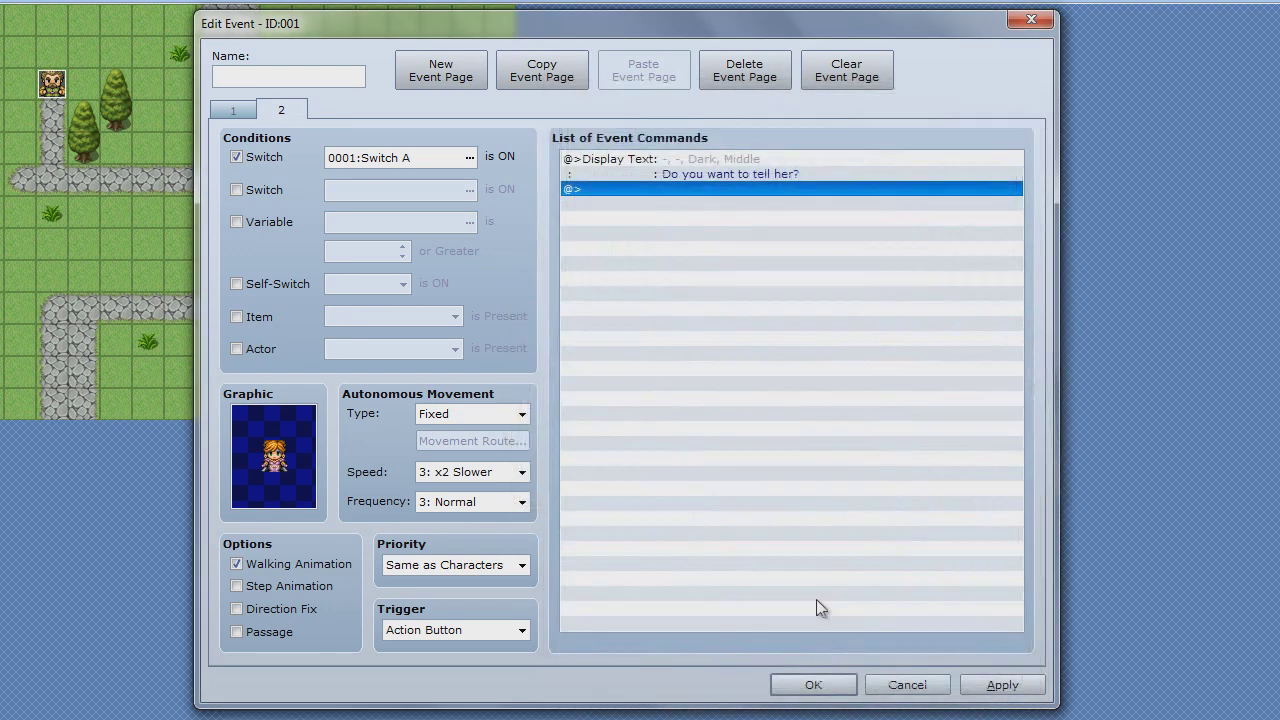
# Step: Add a Yes/No choice right after the question
pyautogui.doubleClick(644, 189)
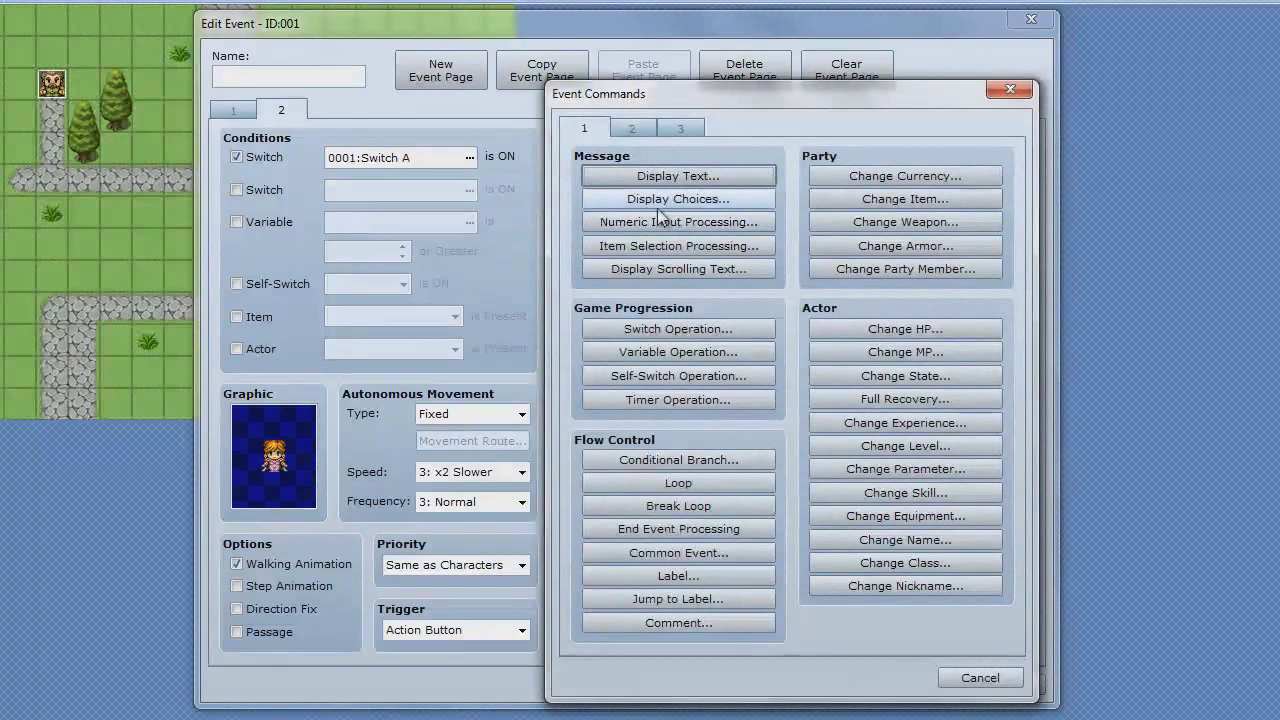
pyautogui.click(659, 200)
pyautogui.press('Return')
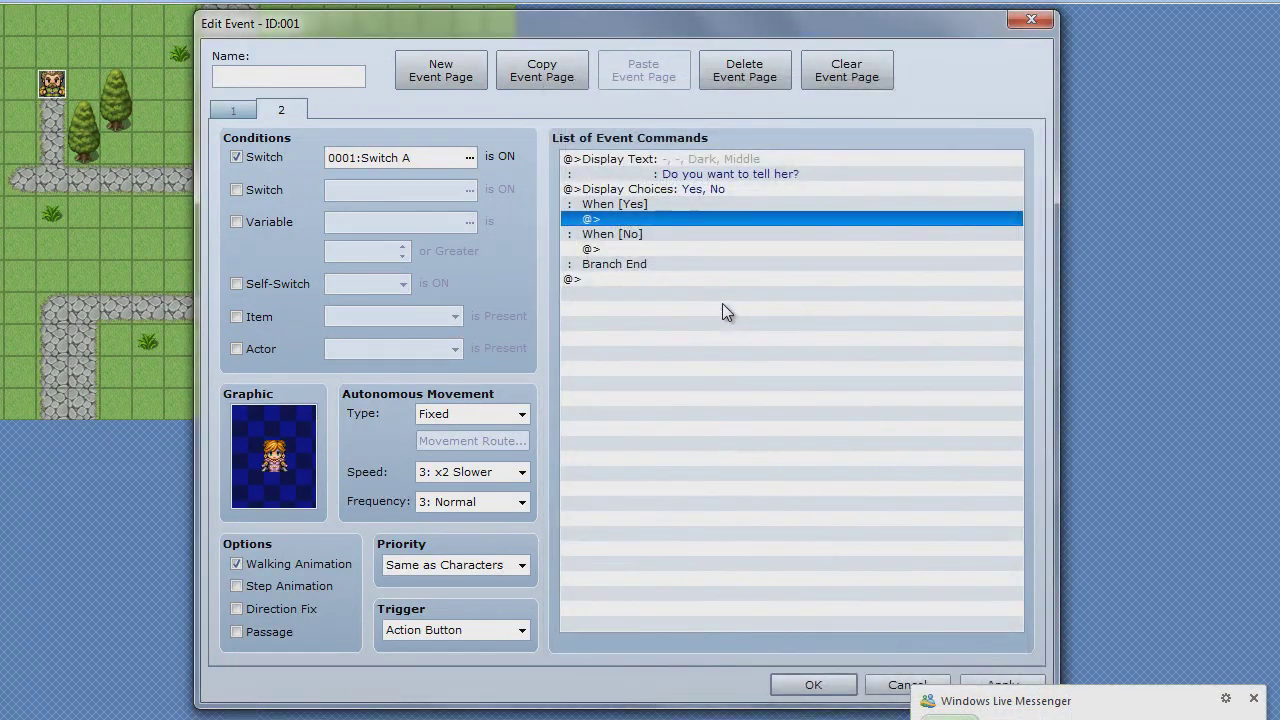
# Step: Under When [Yes], add a message saying the man over there loves her
pyautogui.doubleClick(637, 218)
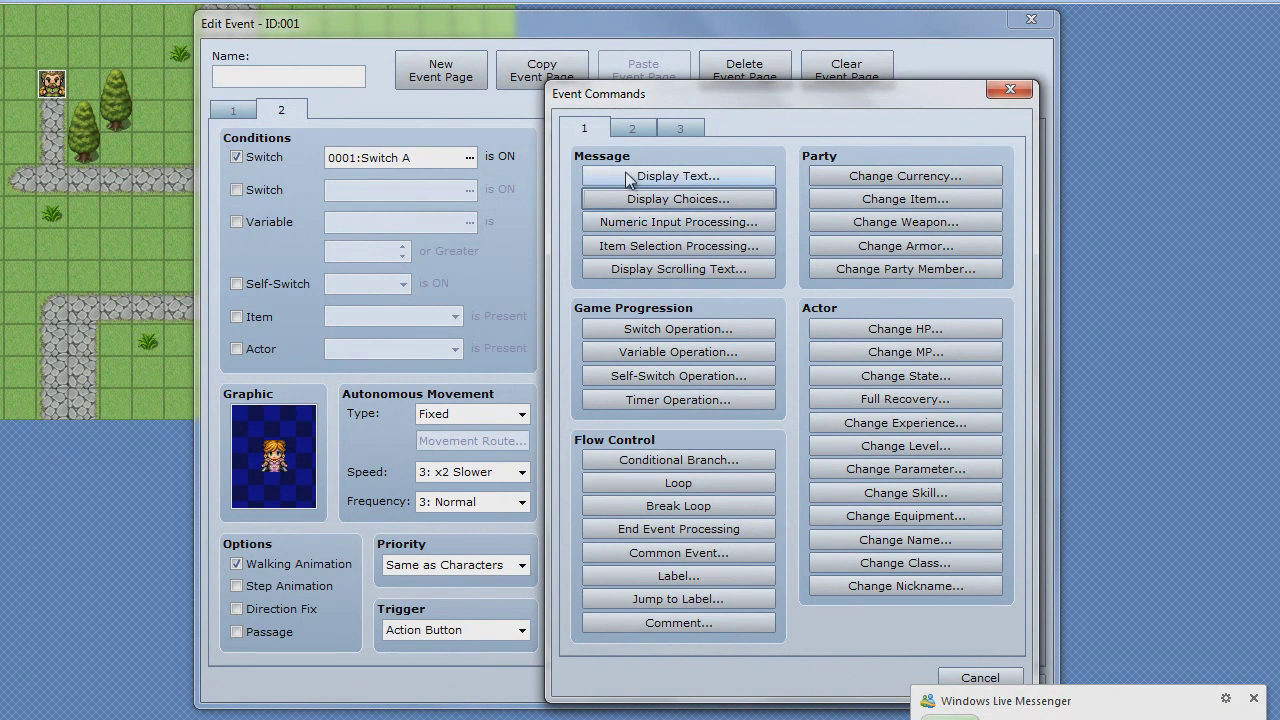
pyautogui.click(628, 177)
pyautogui.write('The man over th')
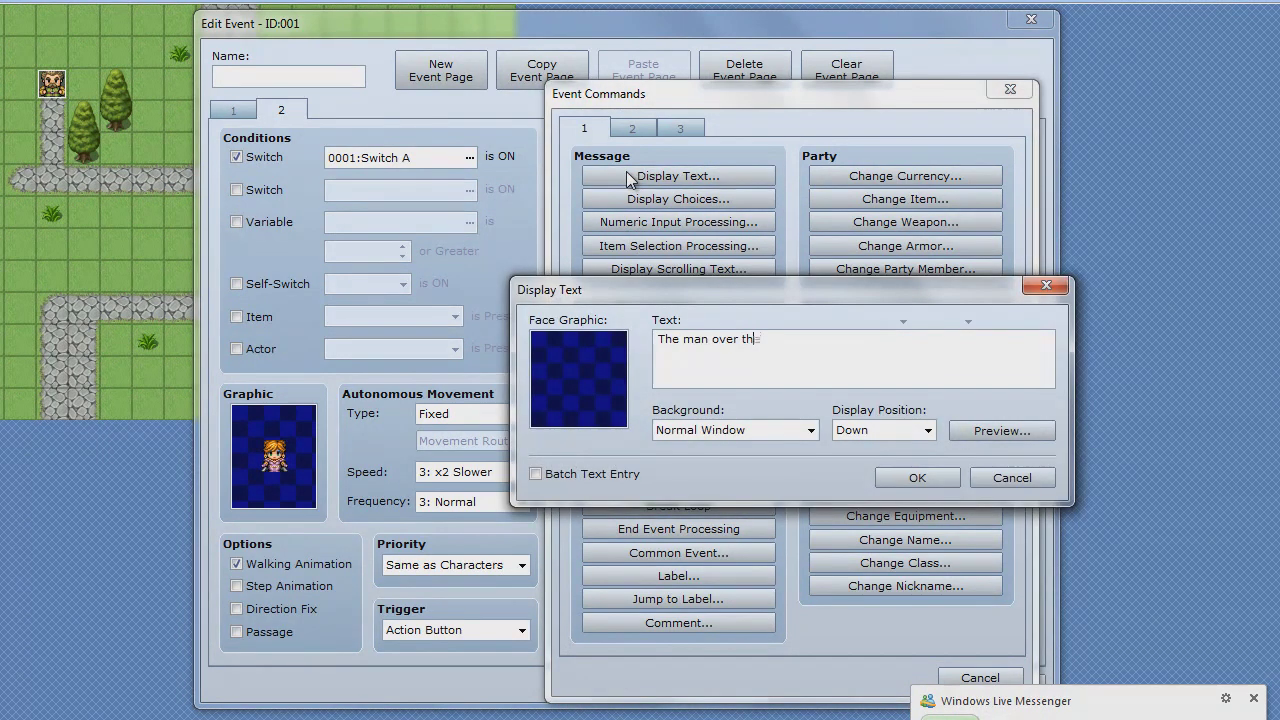
pyautogui.write('eer')
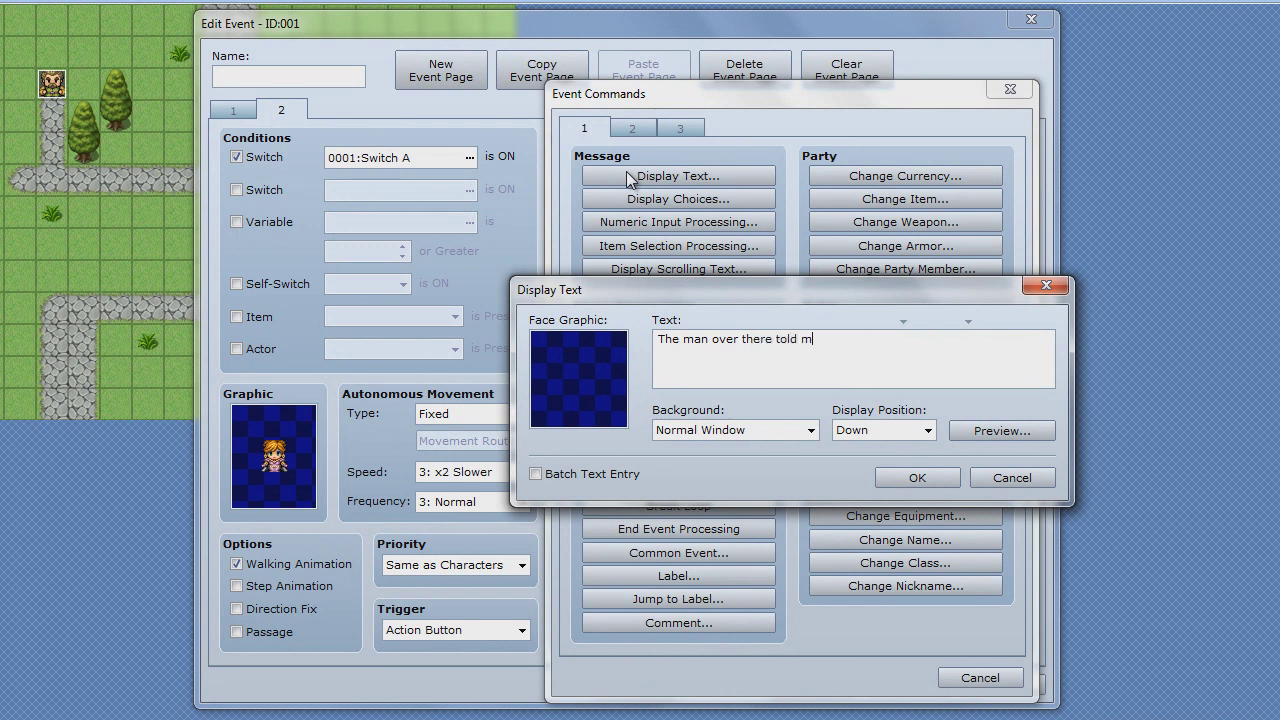
pyautogui.write('tell you that he loves')
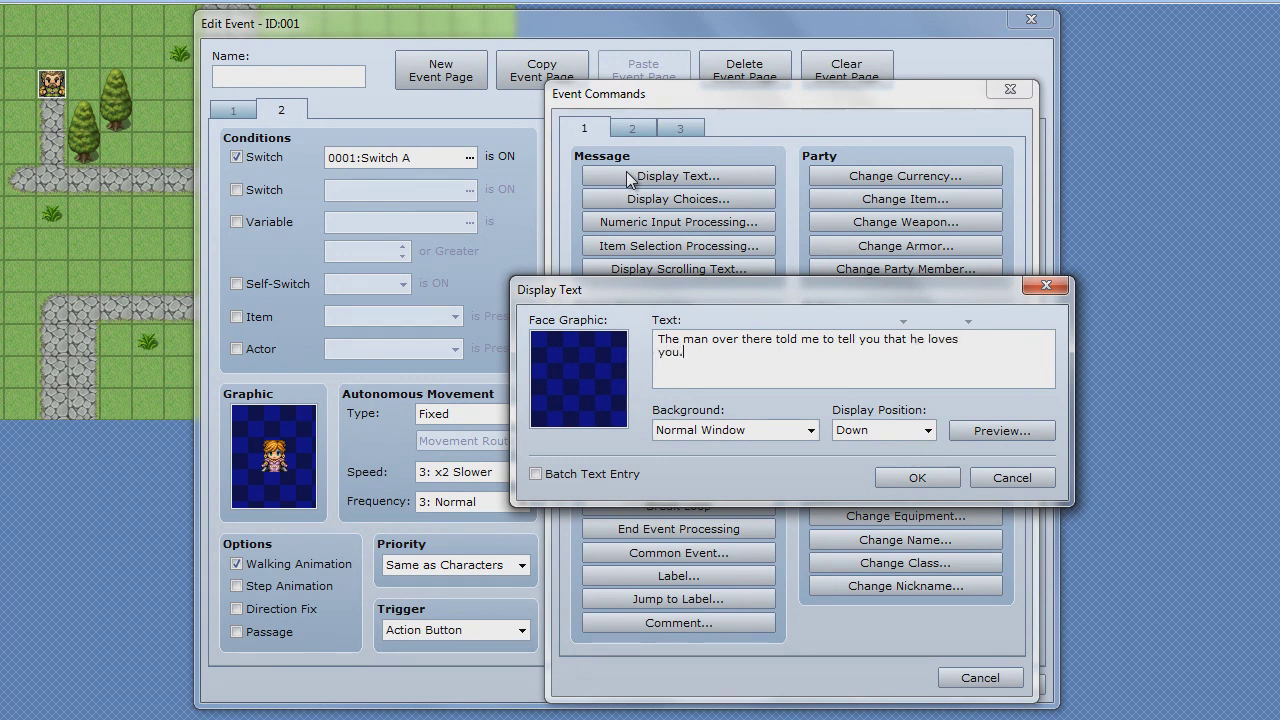
pyautogui.click(918, 477)
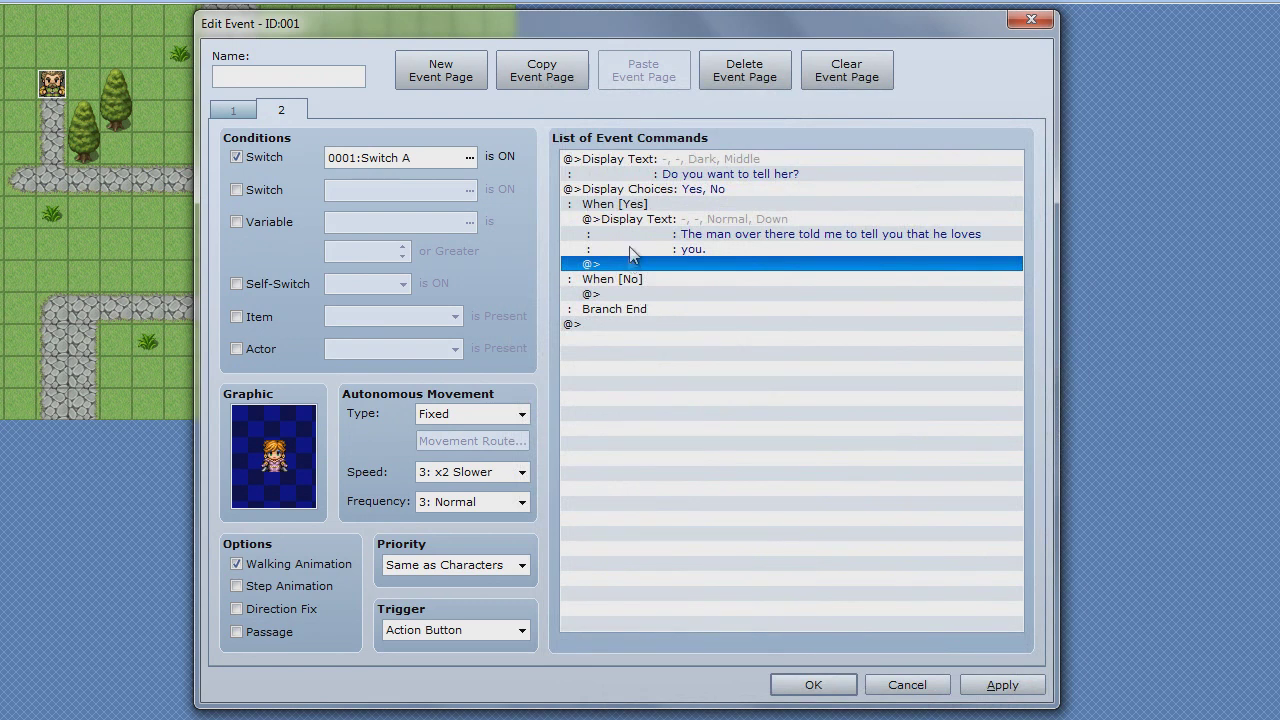
# Step: Put 'Hero:' on its own first line of that message and apply the event
pyautogui.doubleClick(660, 219)
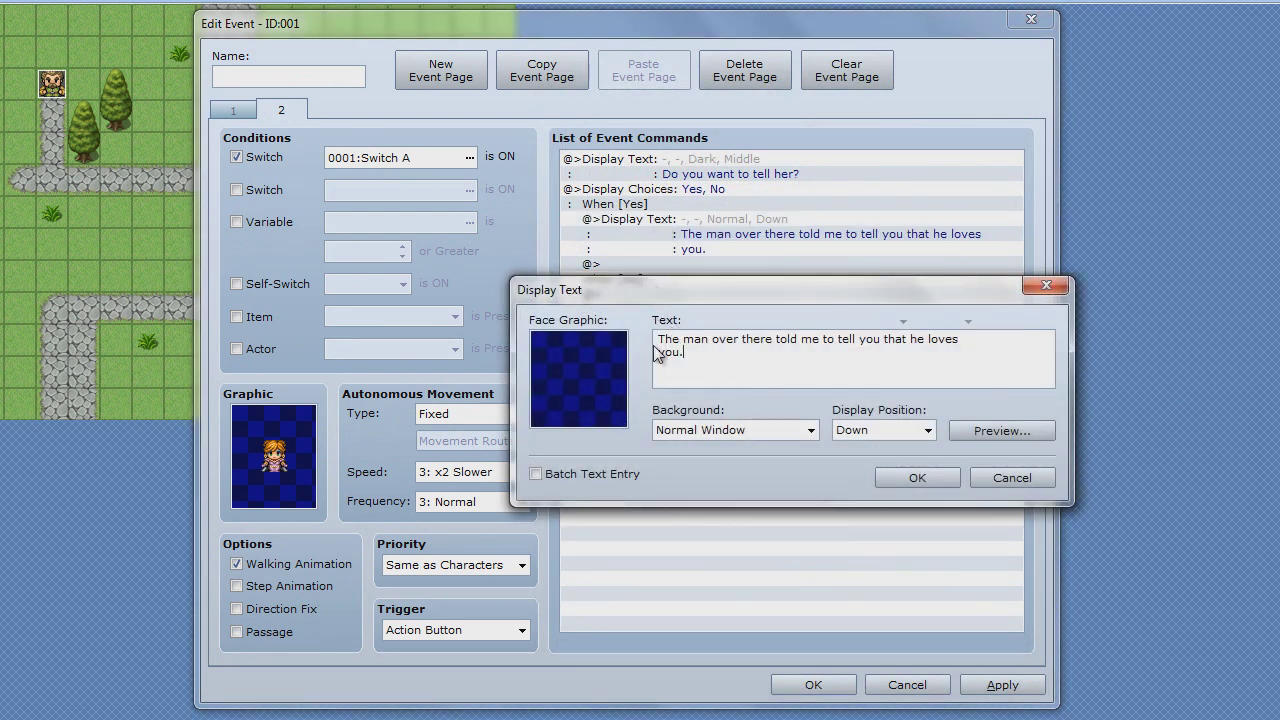
pyautogui.hotkey('ctrl', 'Home')
pyautogui.write('Hero')
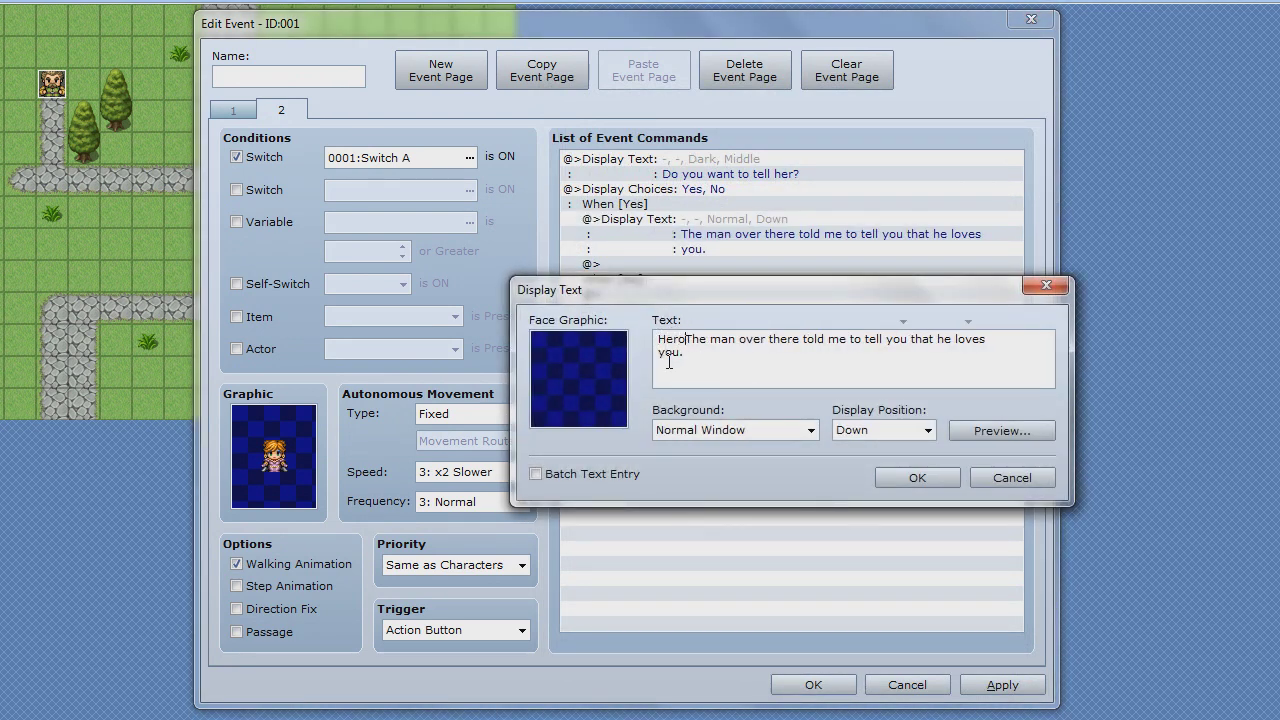
pyautogui.write(':')
pyautogui.press('Return')
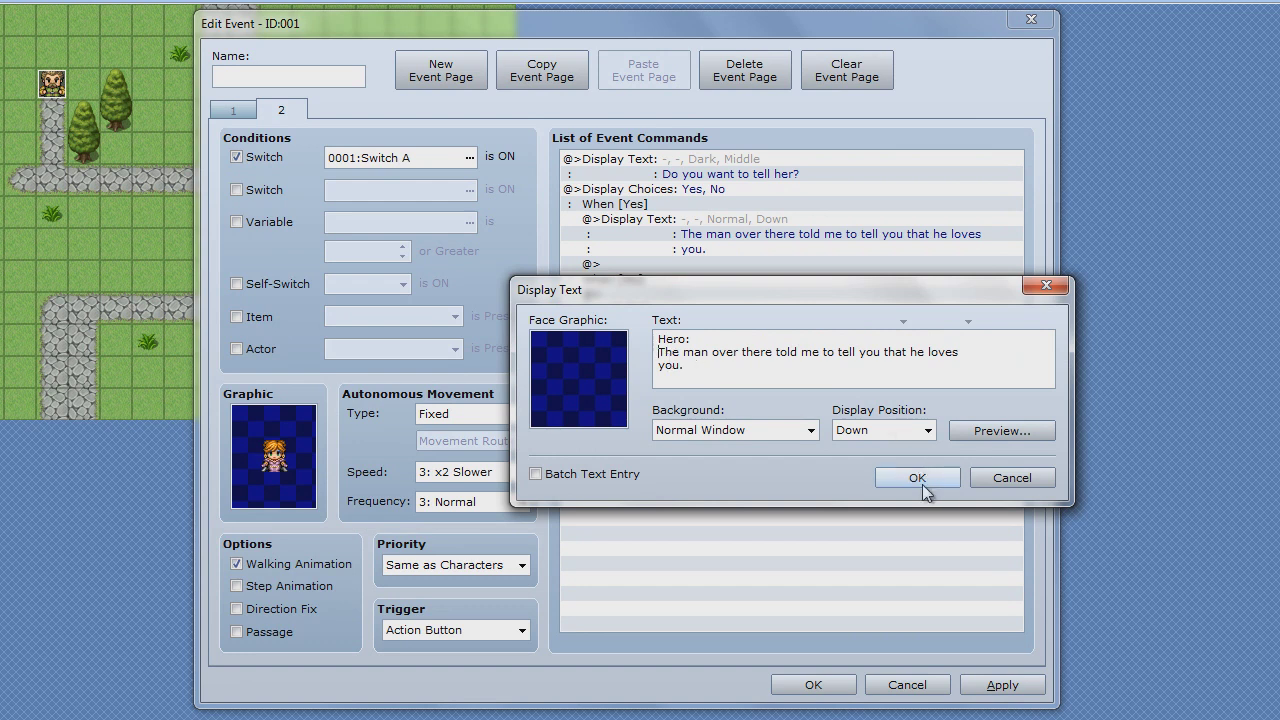
pyautogui.click(917, 478)
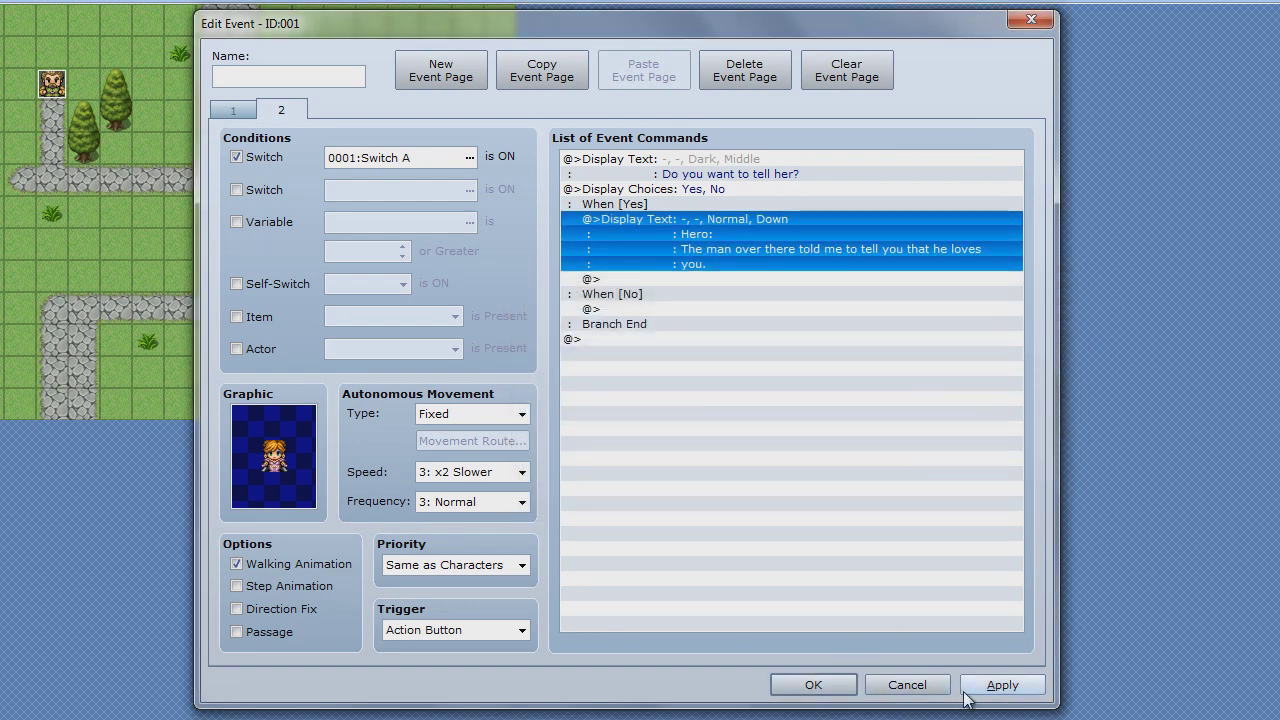
pyautogui.click(1002, 685)
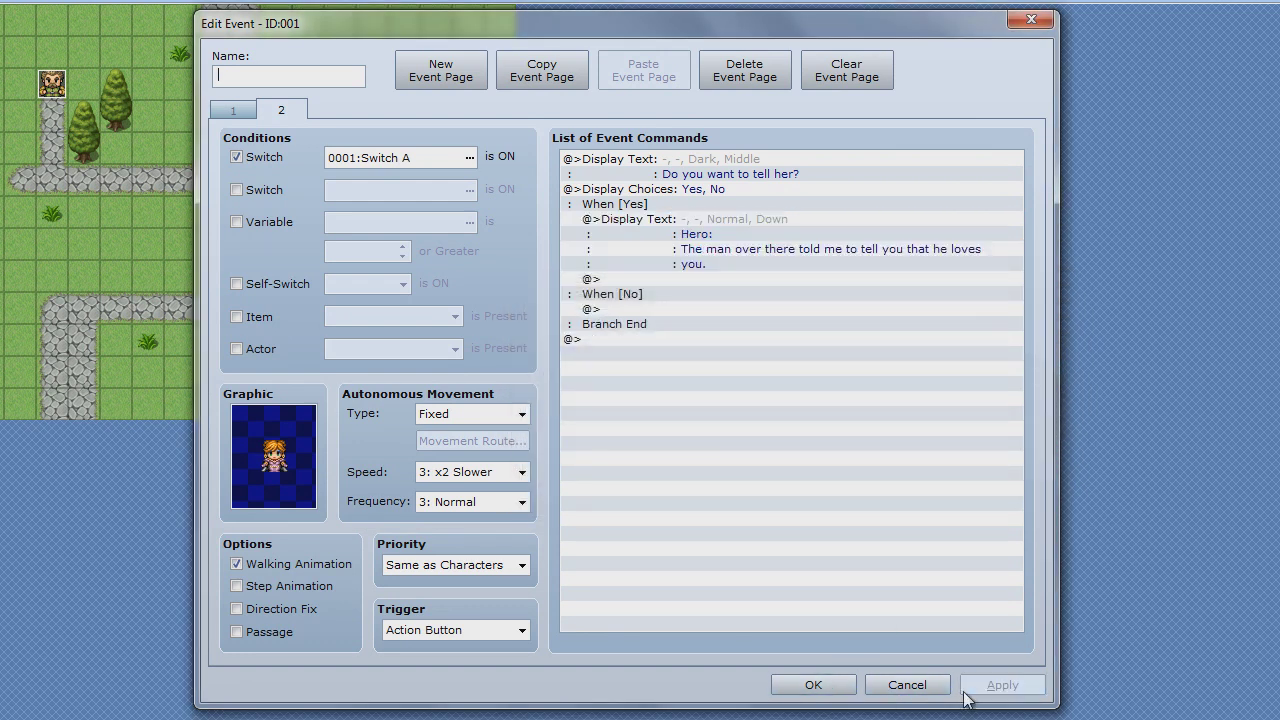
# Step: Below the Hero message, add the Woman's reply: grow some balls and tell her himself
pyautogui.doubleClick(686, 280)
pyautogui.click(675, 176)
pyautogui.write('Woman:')
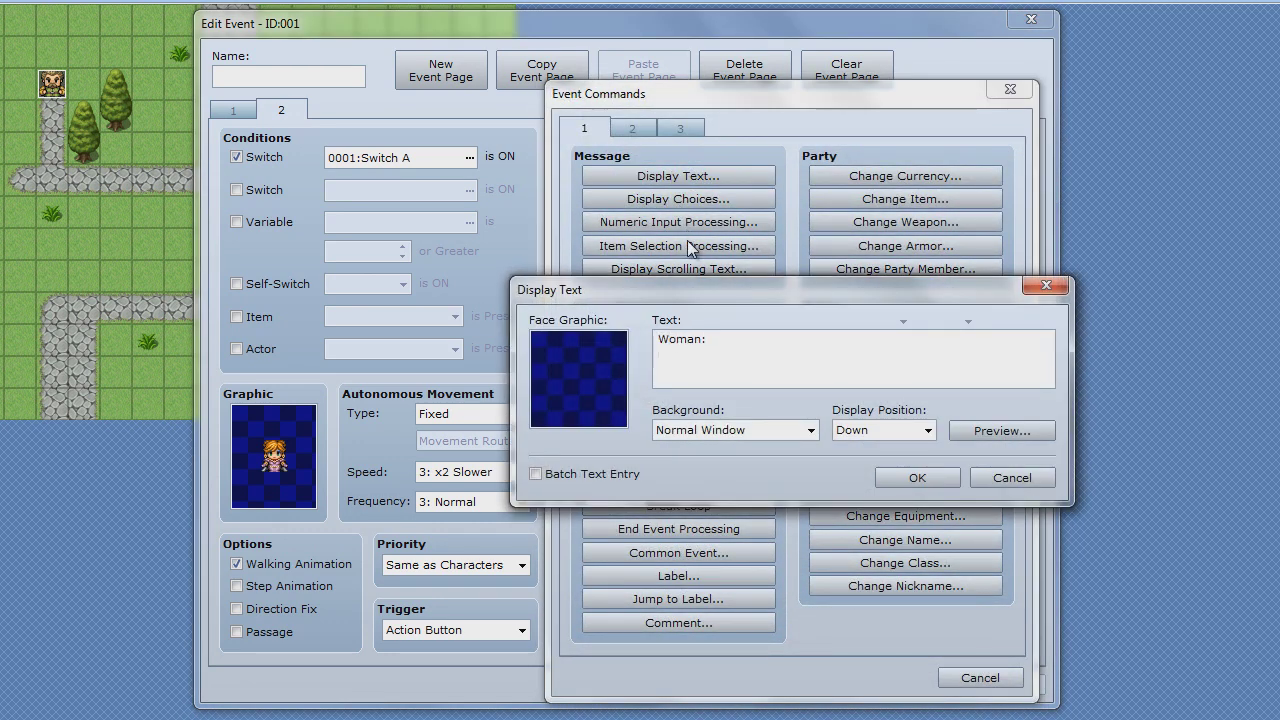
pyautogui.write('O')
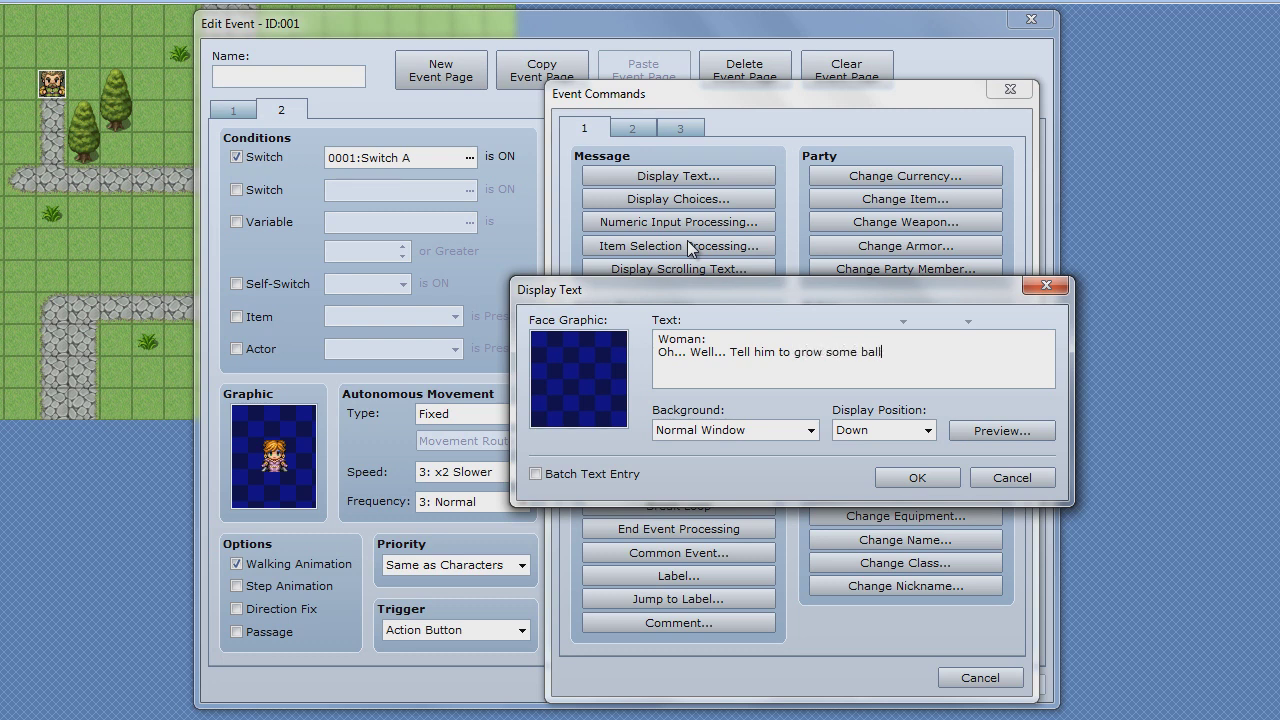
pyautogui.write('l me')
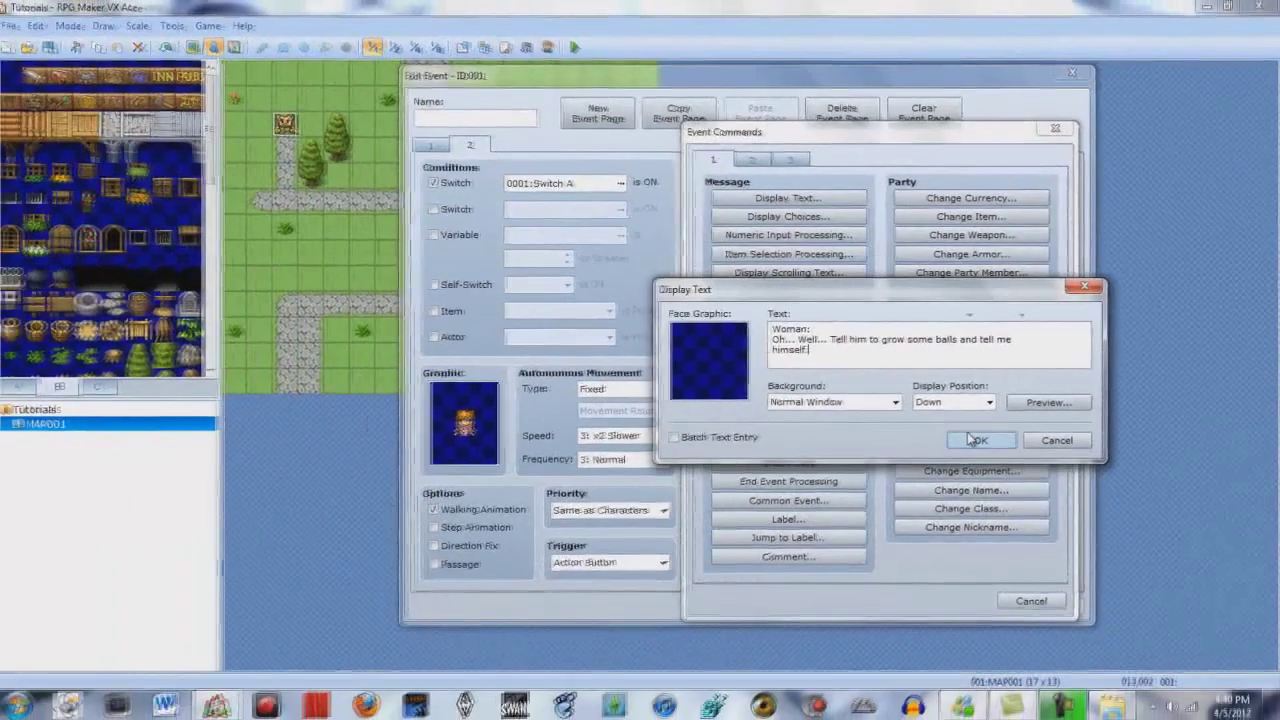
pyautogui.click(975, 440)
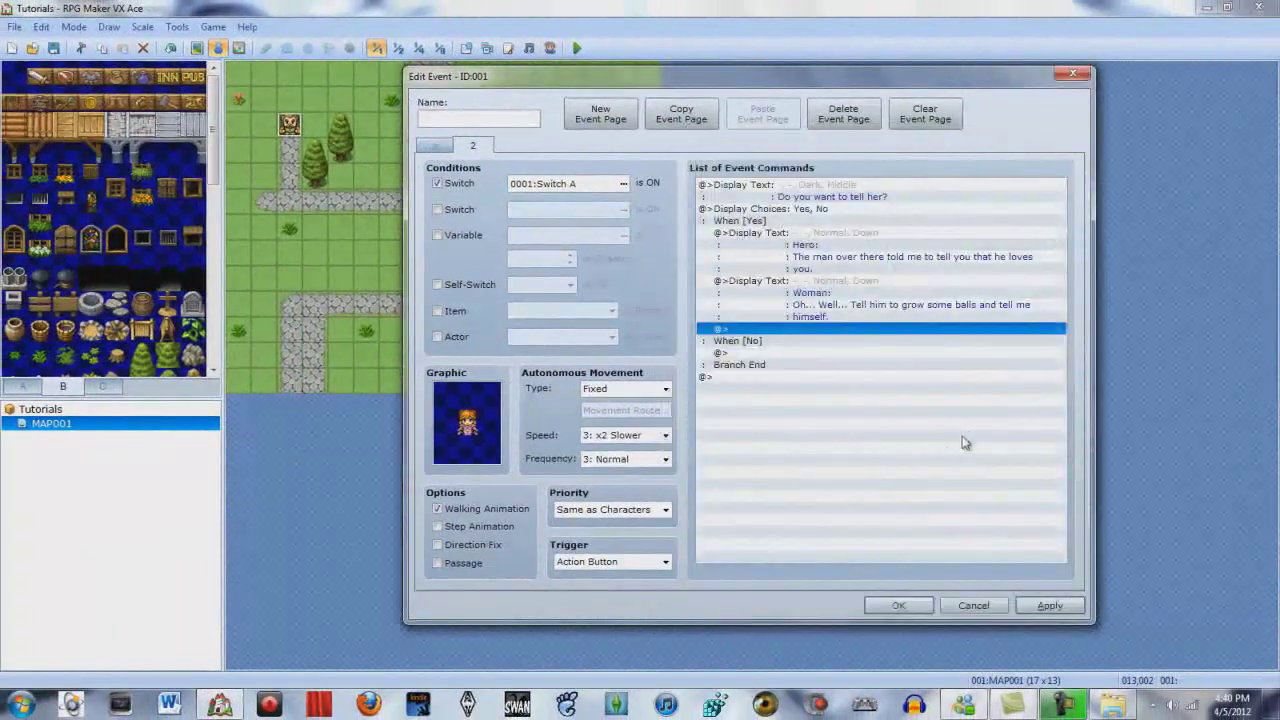
# Step: On page 2, insert a Switch Operation after 'himself.' in the Yes branch
pyautogui.click(897, 606)
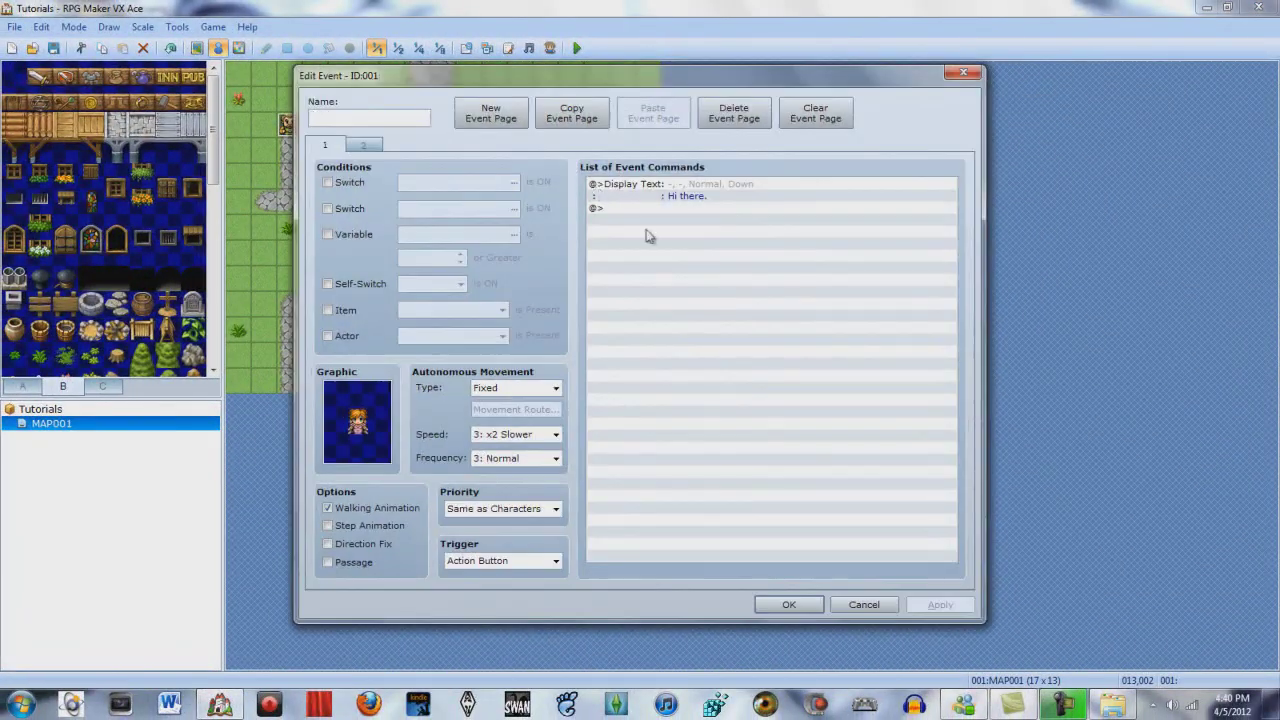
pyautogui.click(363, 145)
pyautogui.click(698, 330)
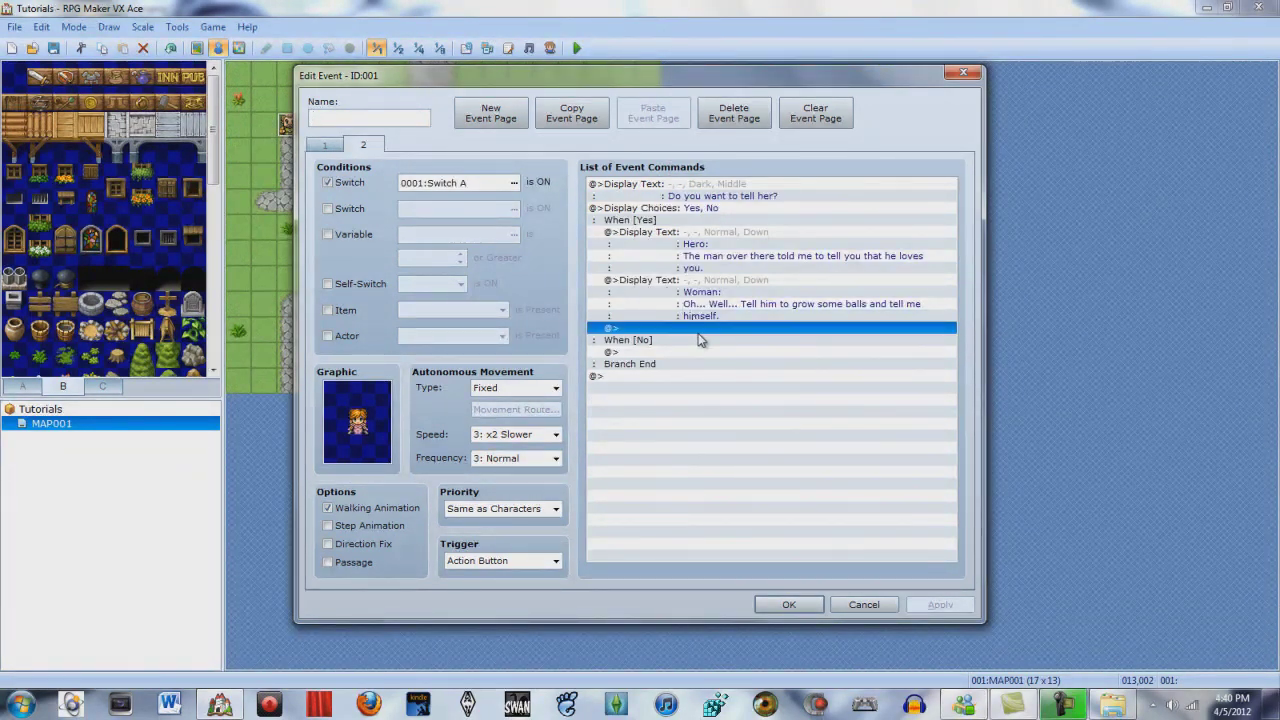
pyautogui.doubleClick(699, 333)
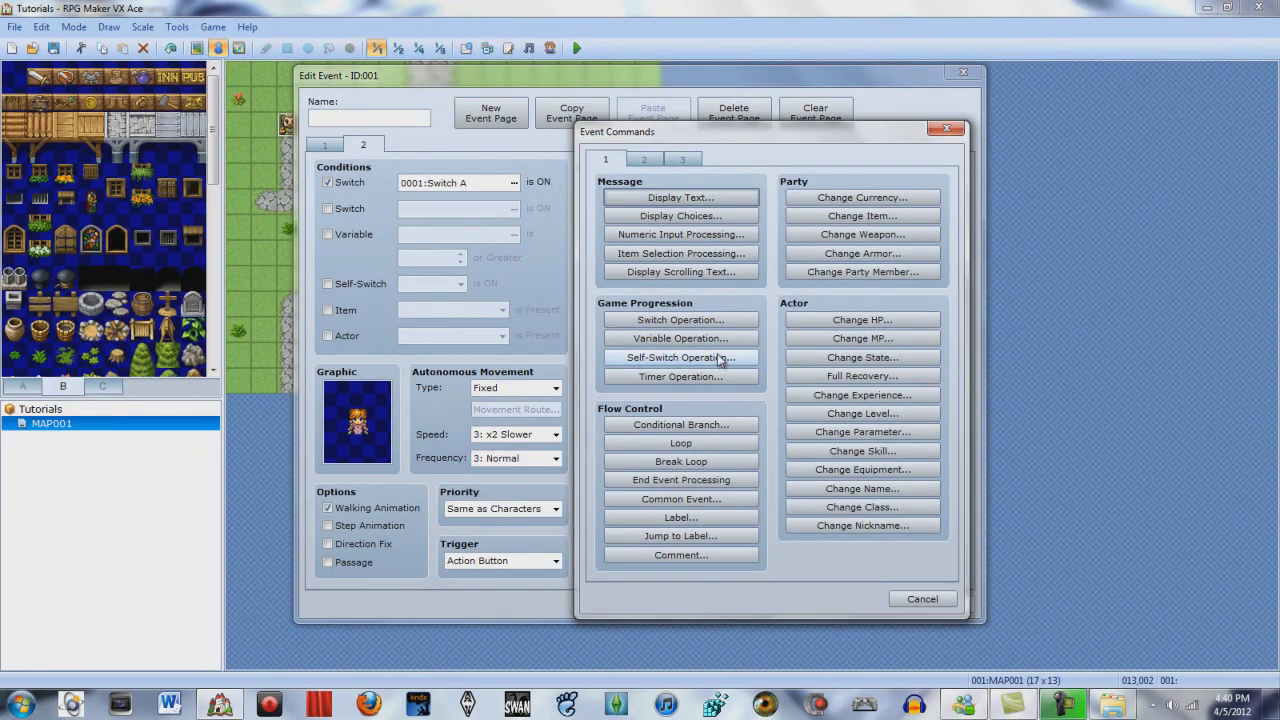
pyautogui.click(720, 321)
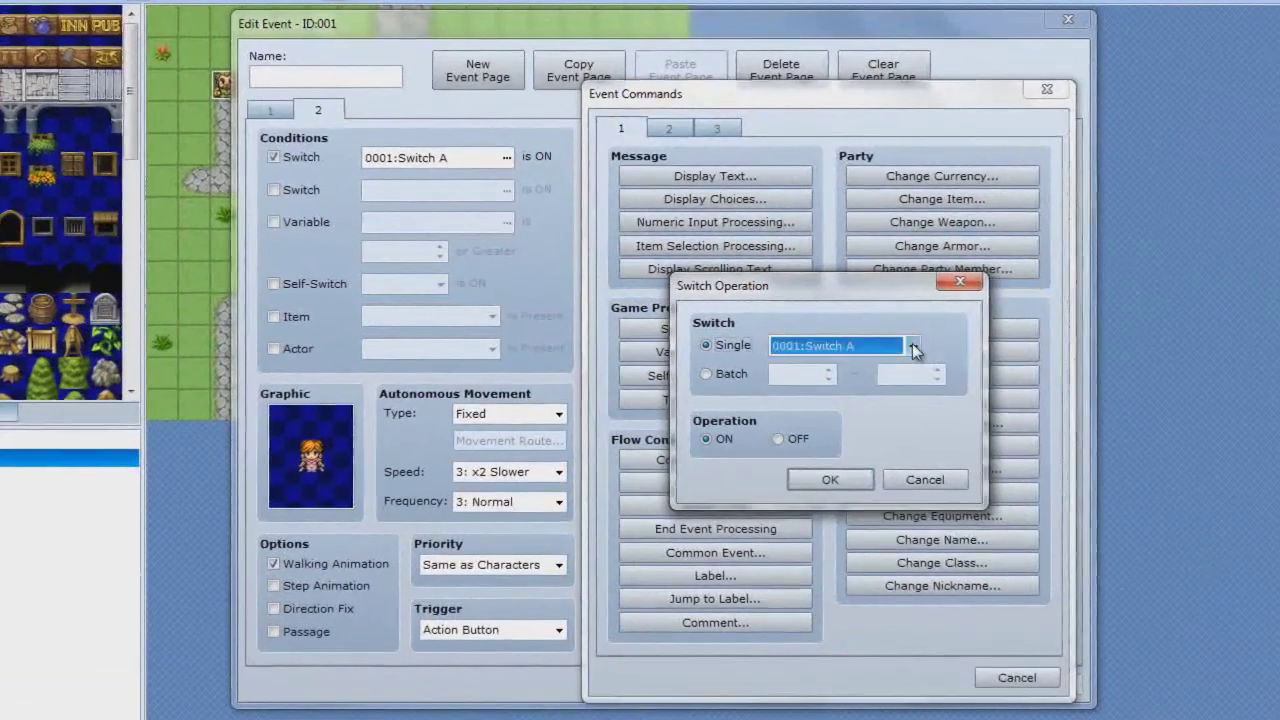
# Step: Name switch 0002 'Switch B' and have the command turn it ON
pyautogui.click(839, 333)
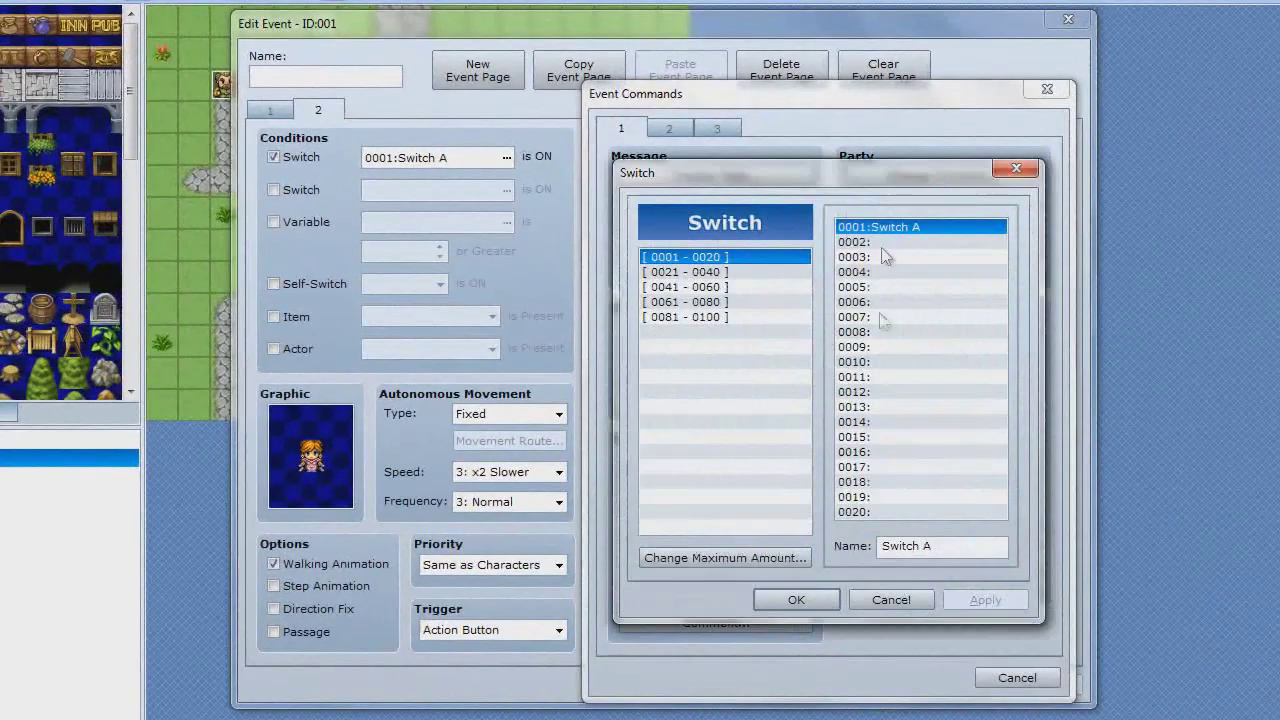
pyautogui.click(886, 242)
pyautogui.click(895, 550)
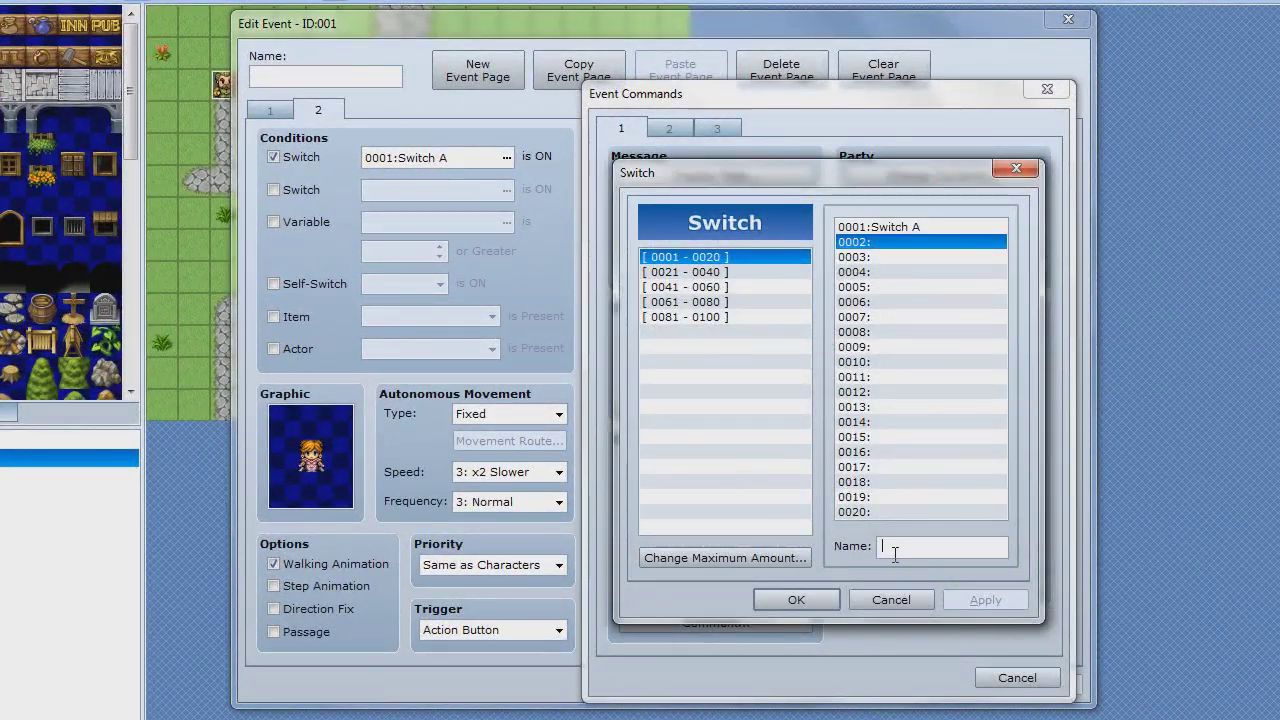
pyautogui.write('Switc')
pyautogui.press('BackSpace')
pyautogui.write('dfh')
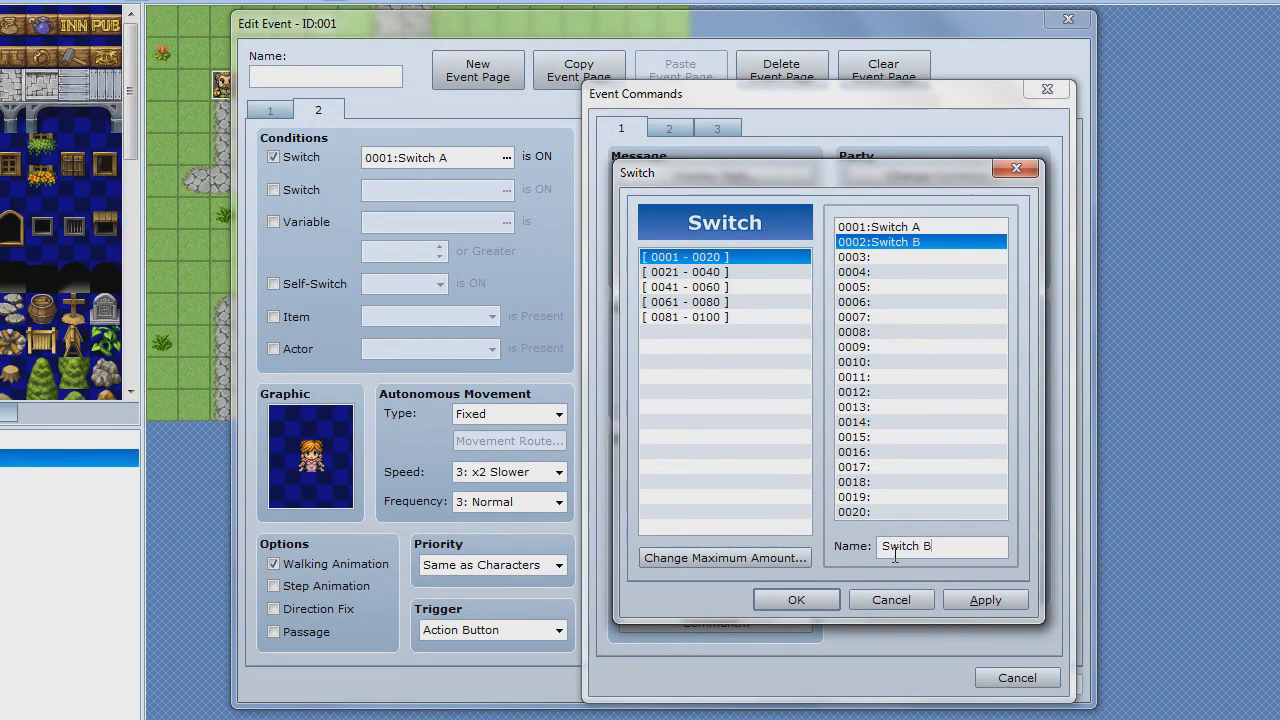
pyautogui.click(974, 603)
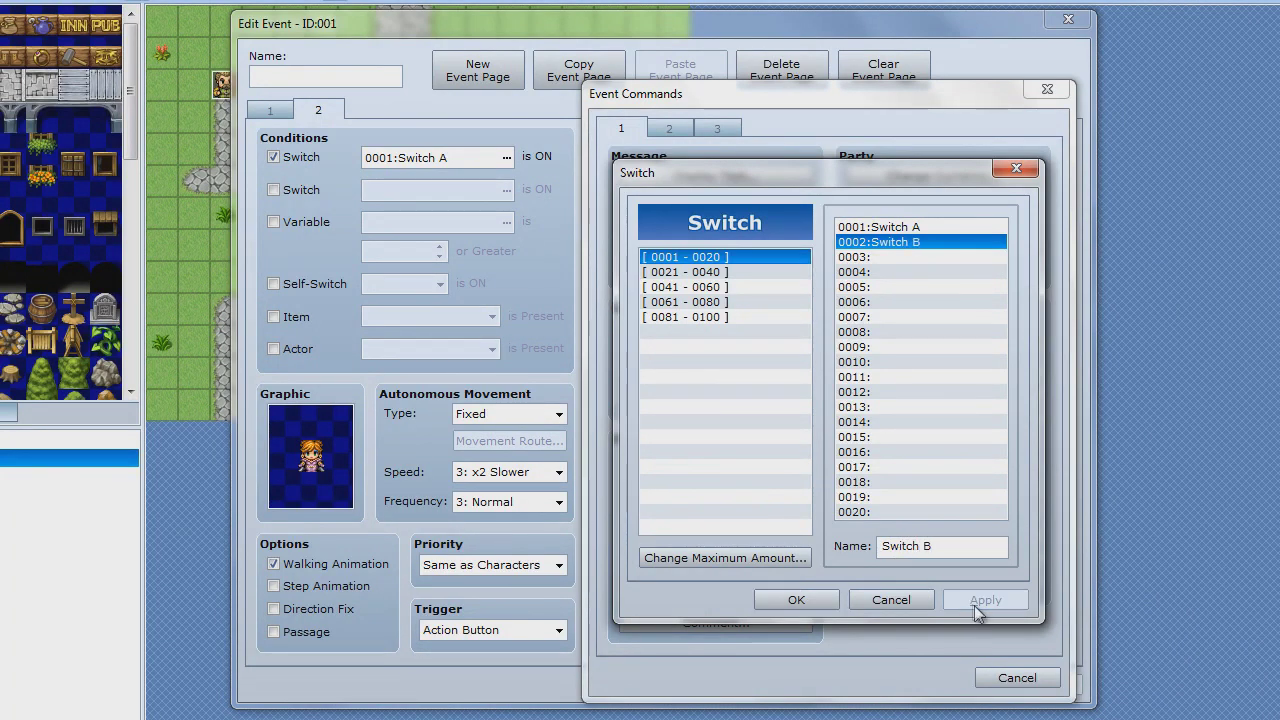
pyautogui.click(831, 596)
pyautogui.click(830, 480)
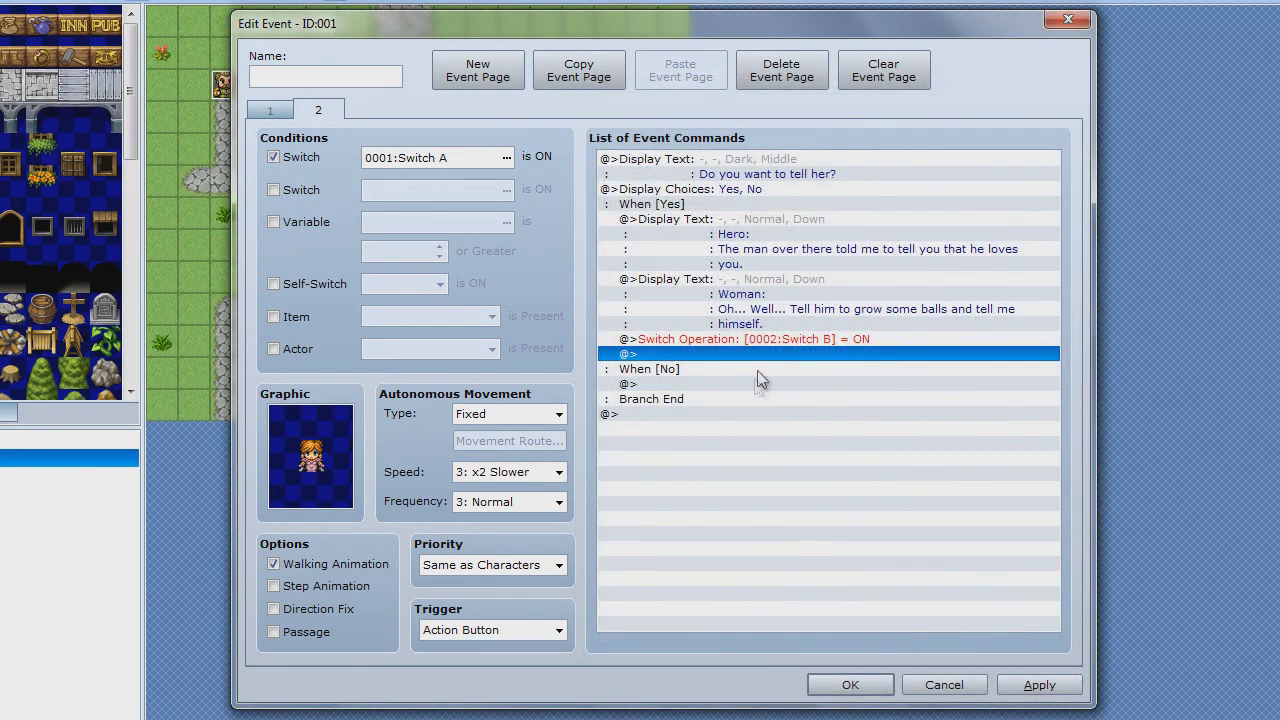
pyautogui.click(494, 82)
# Step: Make the woman's page 3 require switch 0002 Switch B
pyautogui.click(273, 157)
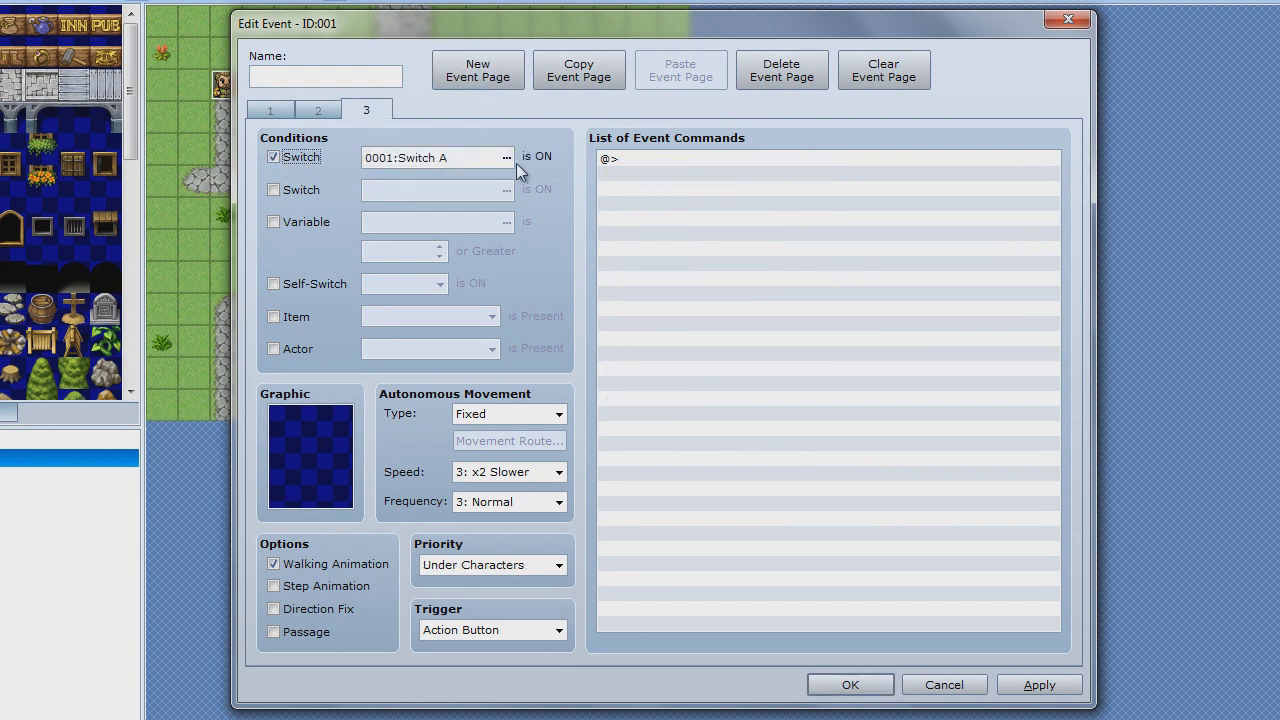
pyautogui.click(506, 157)
pyautogui.click(640, 566)
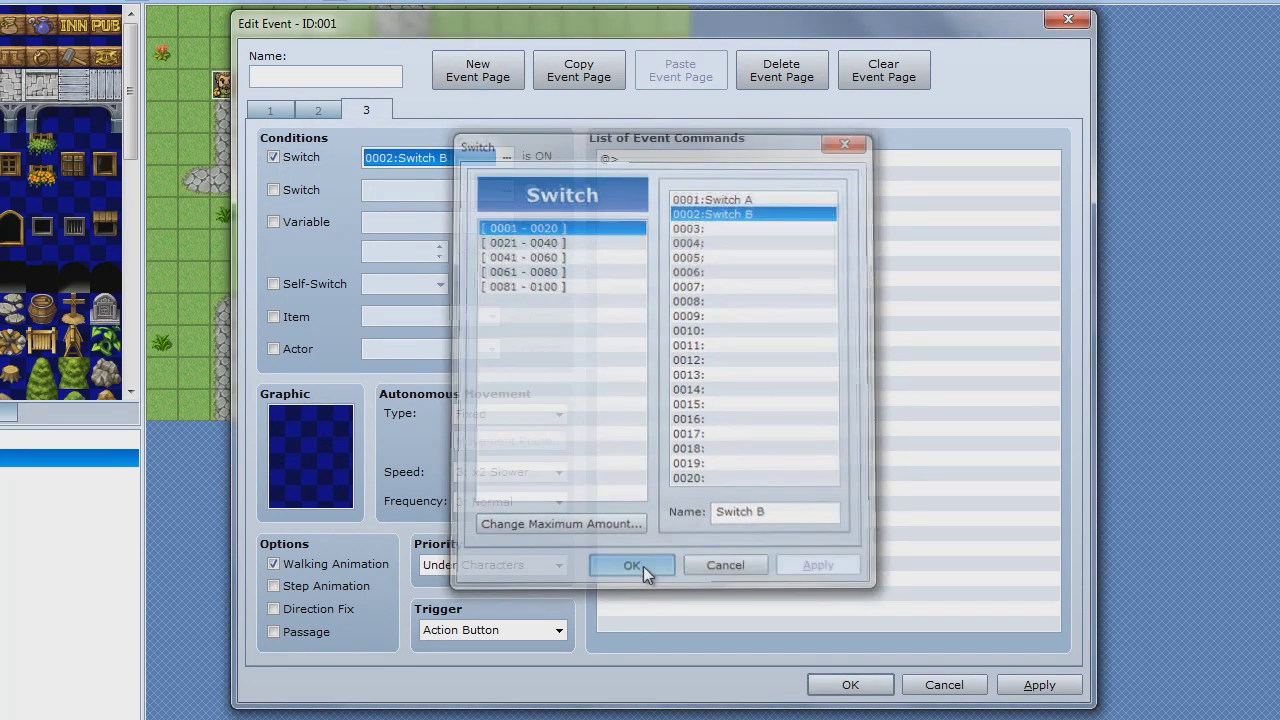
# Step: Give page 3 the woman's sprite from the People4 sheet
pyautogui.doubleClick(270, 505)
pyautogui.click(440, 427)
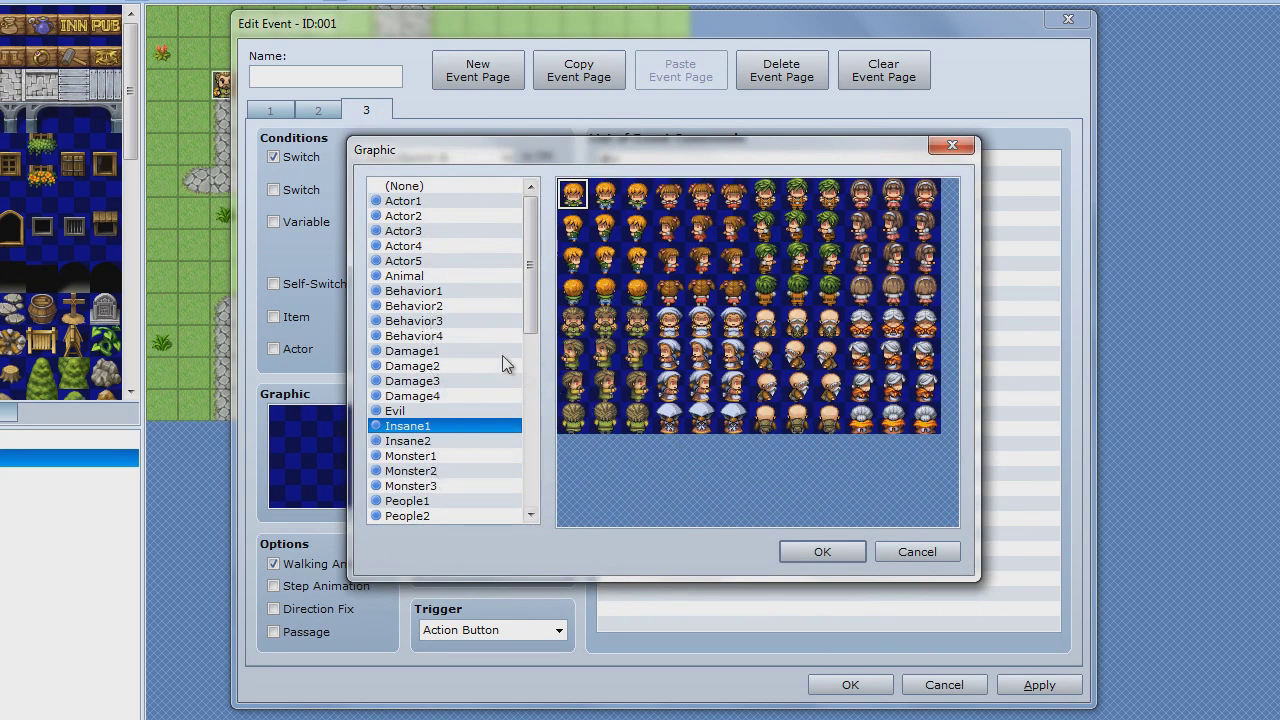
pyautogui.scroll(-2, 500, 358)
pyautogui.click(425, 426)
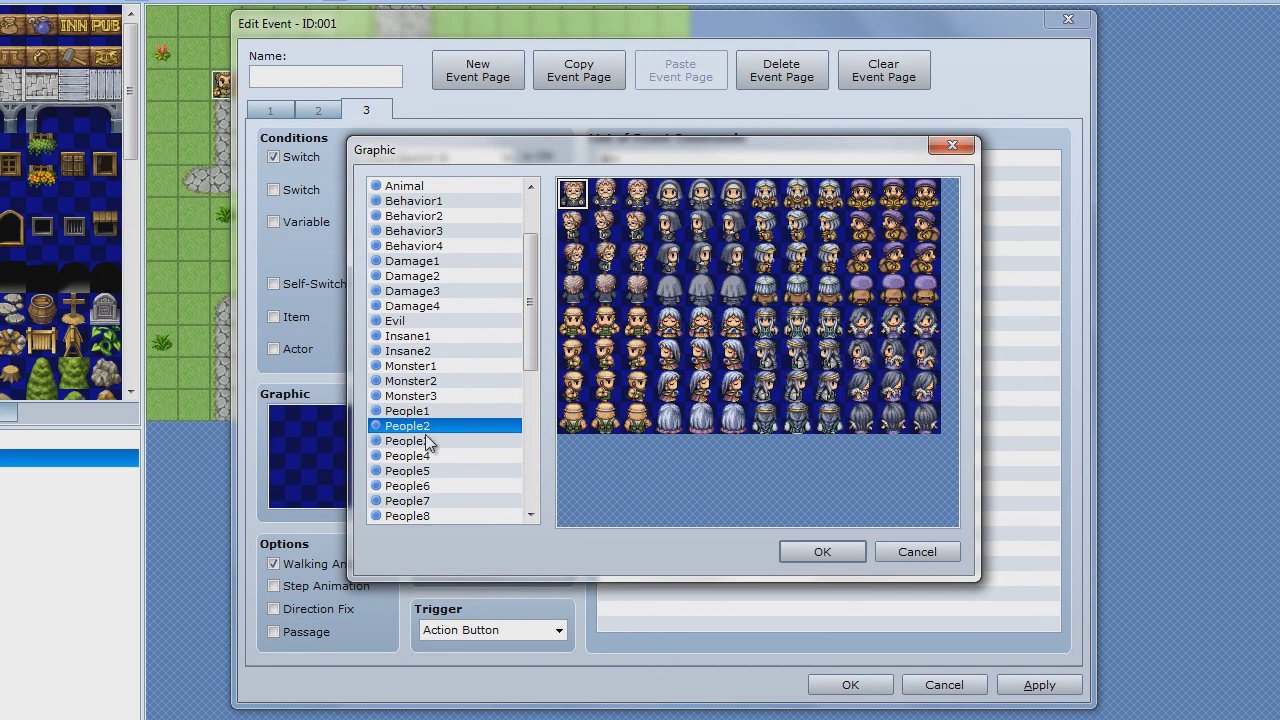
pyautogui.click(425, 441)
pyautogui.click(704, 200)
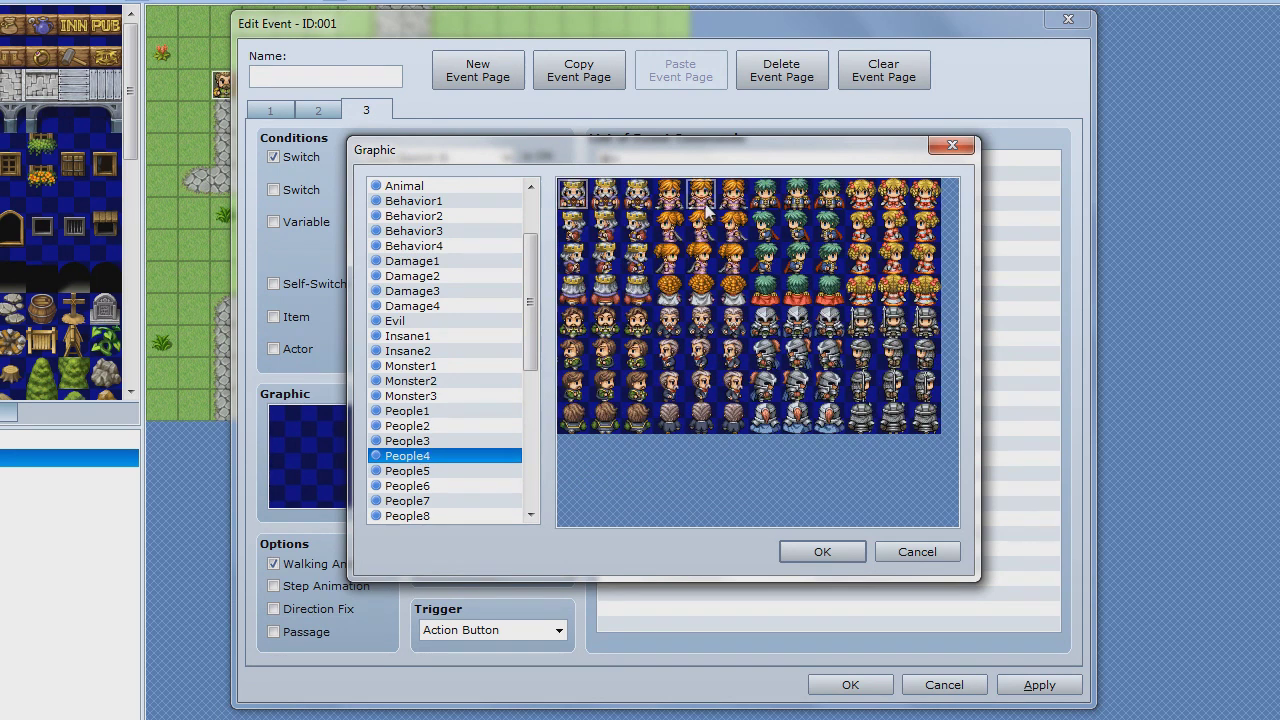
pyautogui.doubleClick(704, 202)
# Step: Add the line 'Woman: What a pitiful man.' to page 3 and save the event
pyautogui.doubleClick(681, 153)
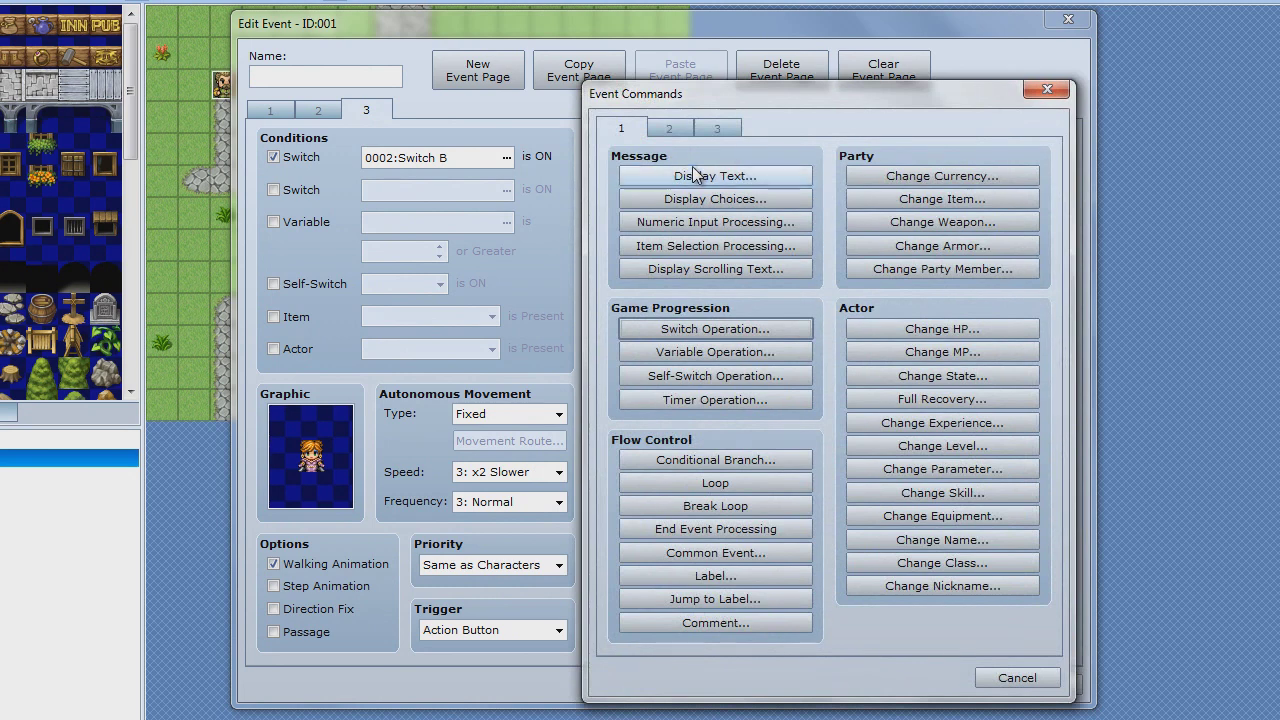
pyautogui.click(692, 170)
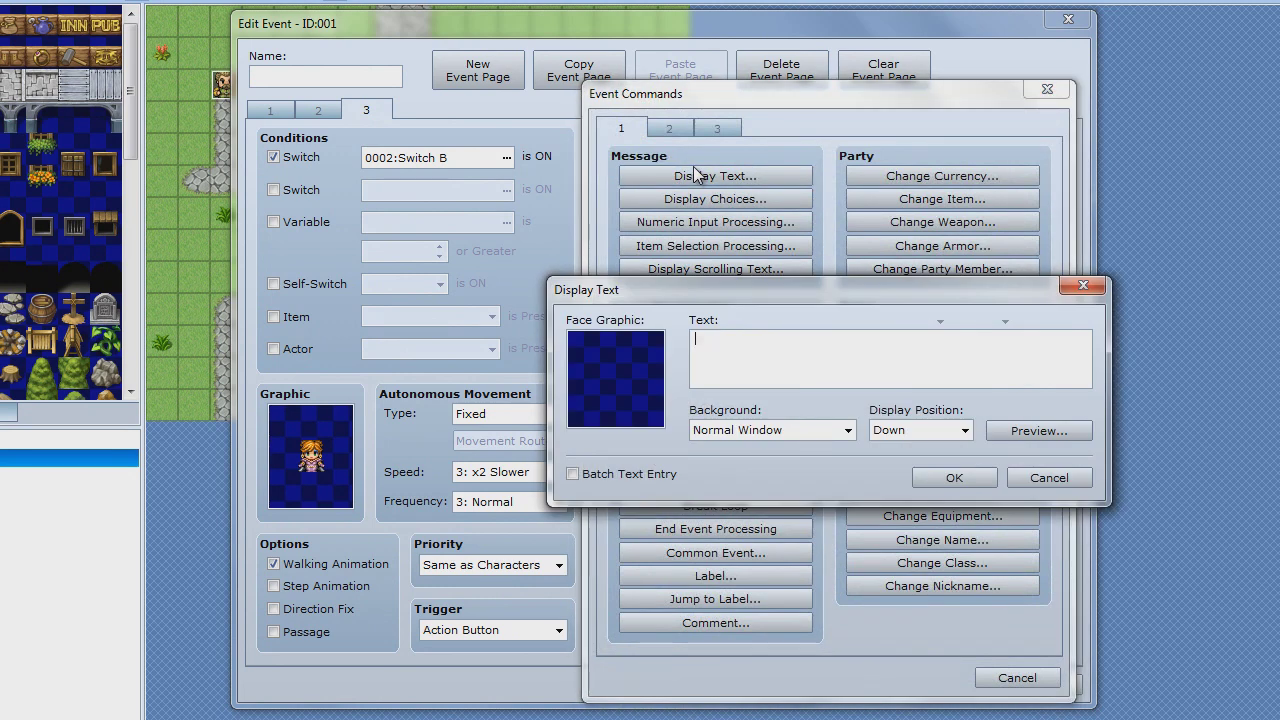
pyautogui.write('Woma')
pyautogui.write('itiful ')
pyautogui.write('man.')
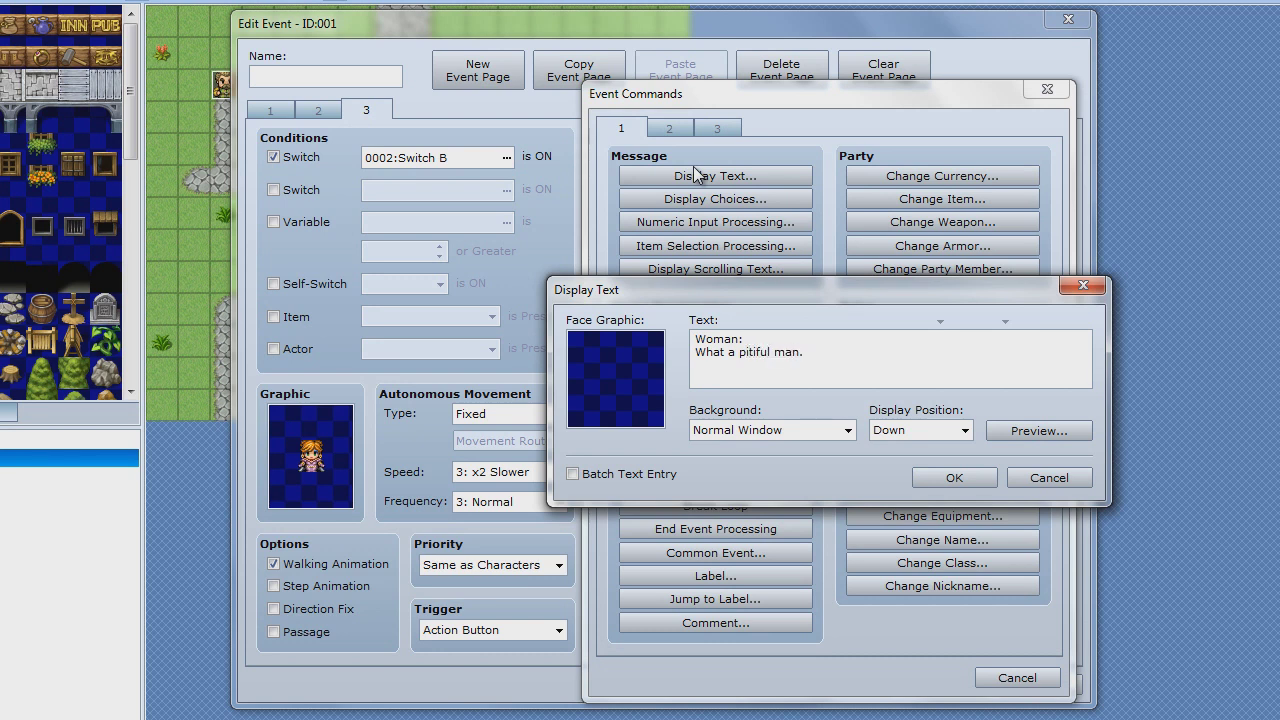
pyautogui.click(951, 482)
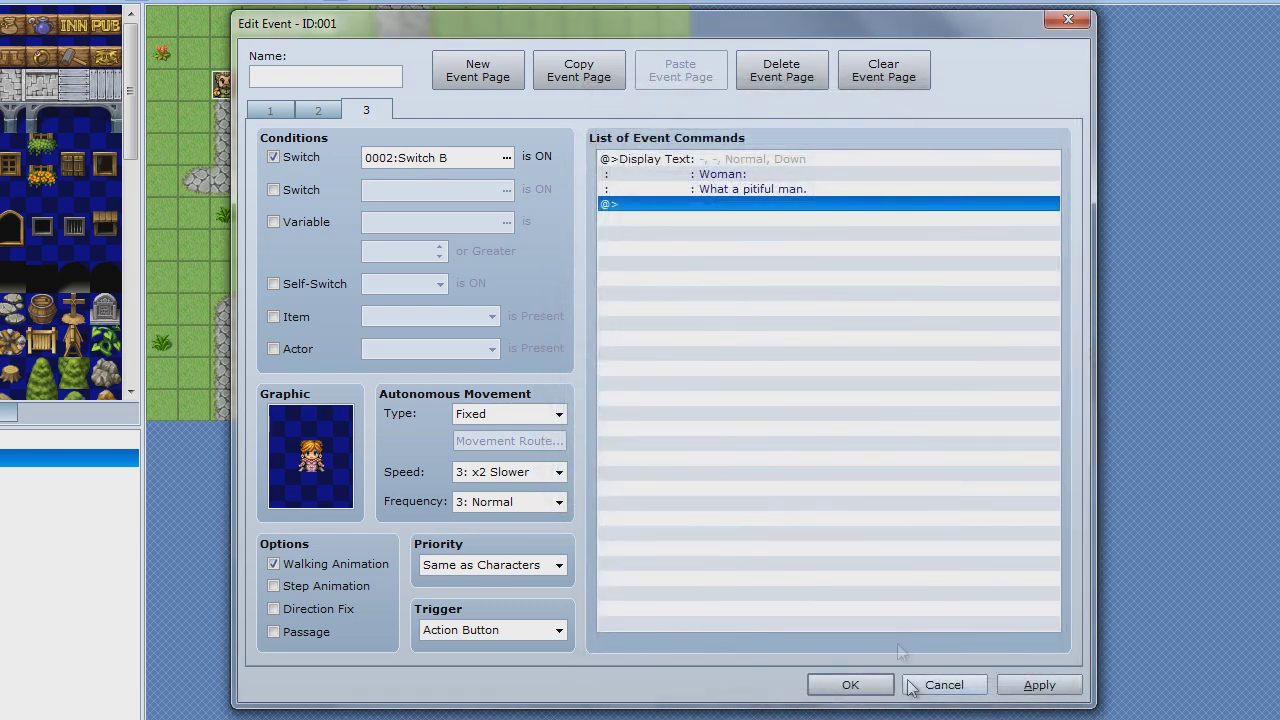
pyautogui.click(1039, 685)
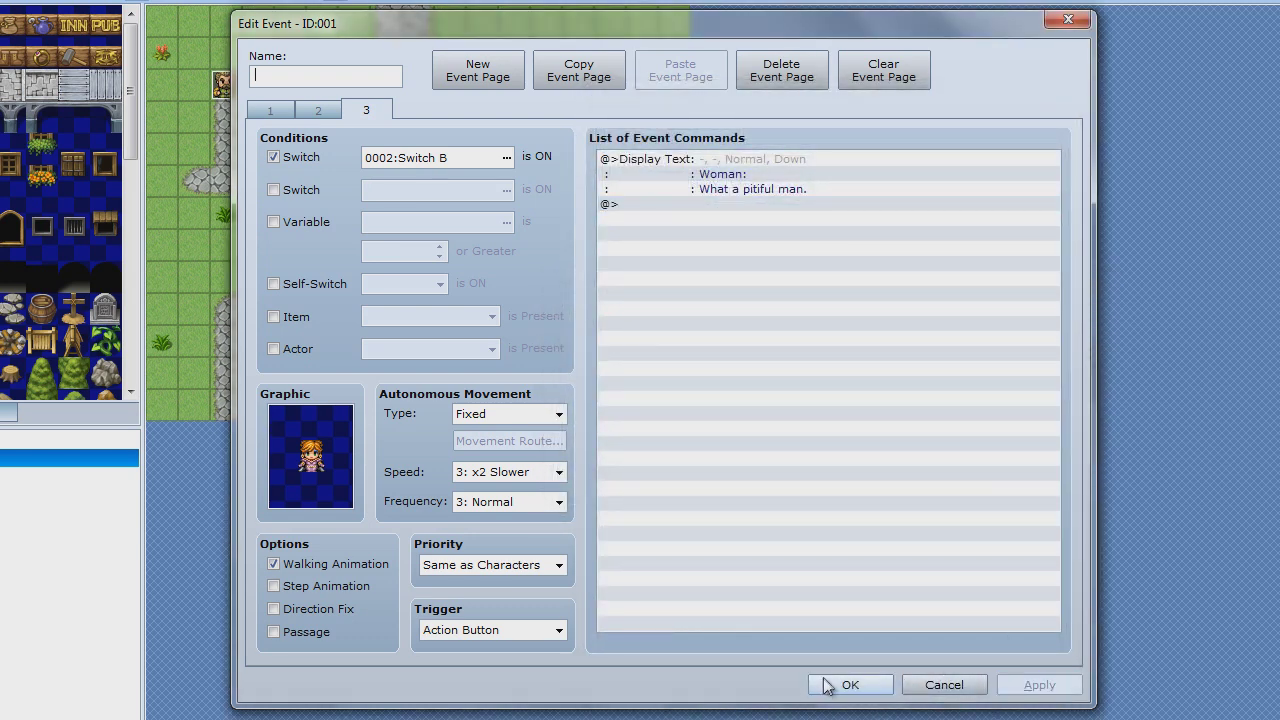
pyautogui.click(848, 685)
pyautogui.doubleClick(225, 85)
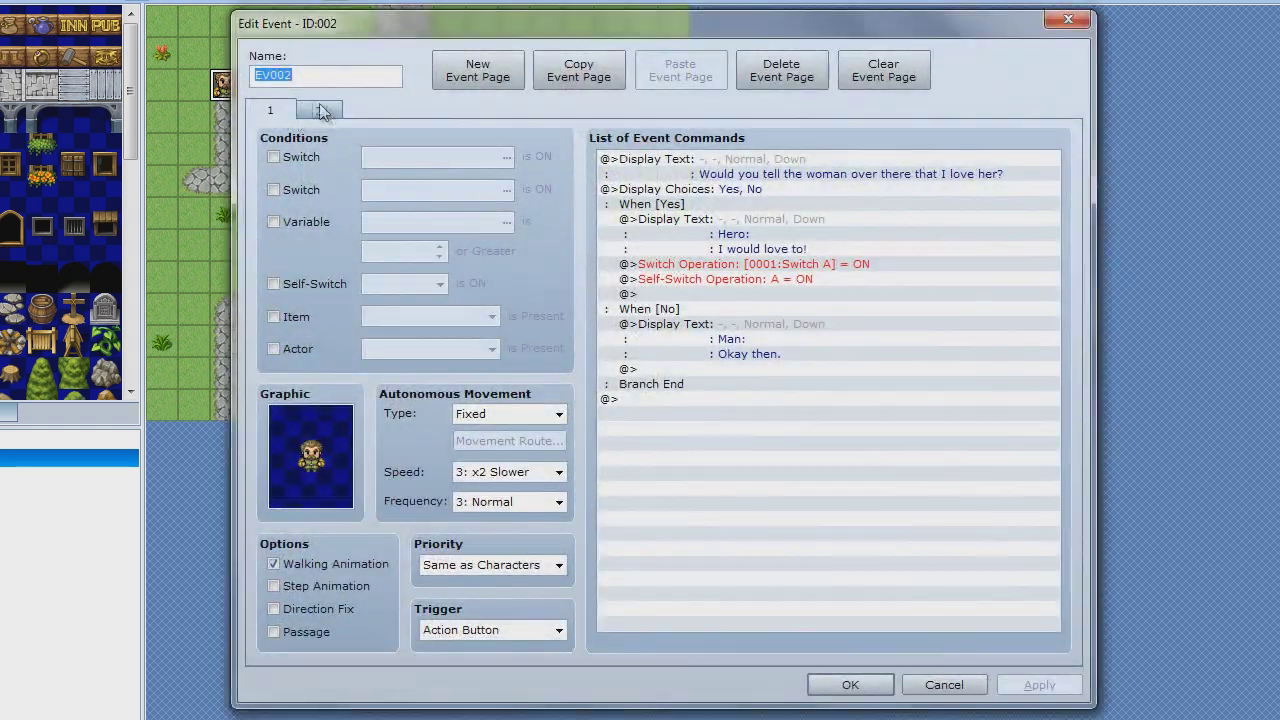
# Step: Add a second page to the man's event conditioned on self-switch A
pyautogui.click(472, 80)
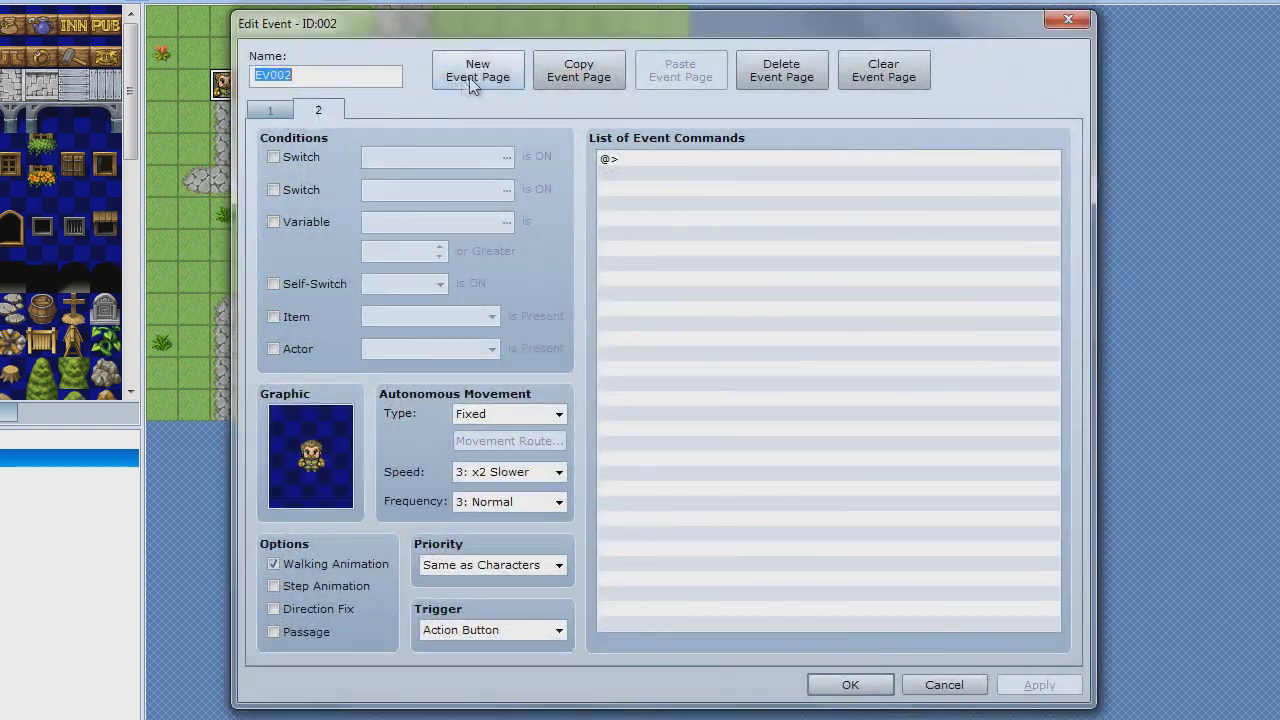
pyautogui.doubleClick(656, 164)
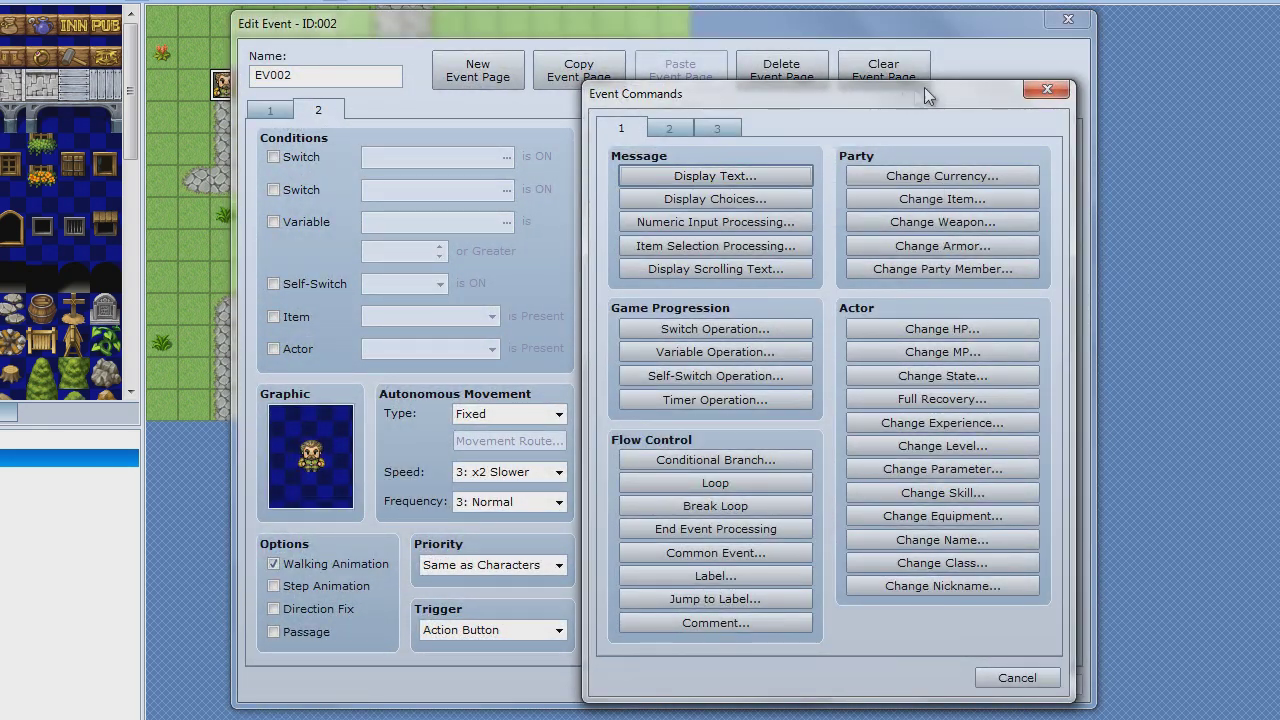
pyautogui.click(1045, 89)
pyautogui.click(262, 112)
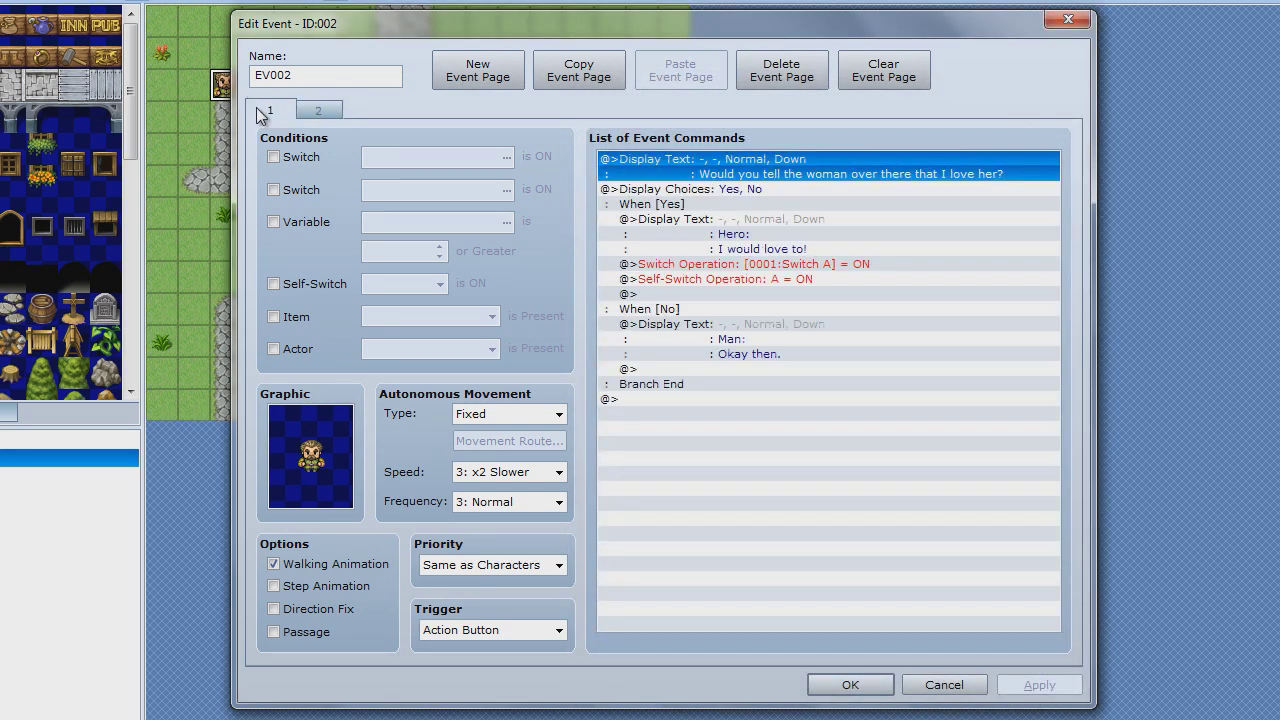
pyautogui.click(318, 110)
pyautogui.click(300, 284)
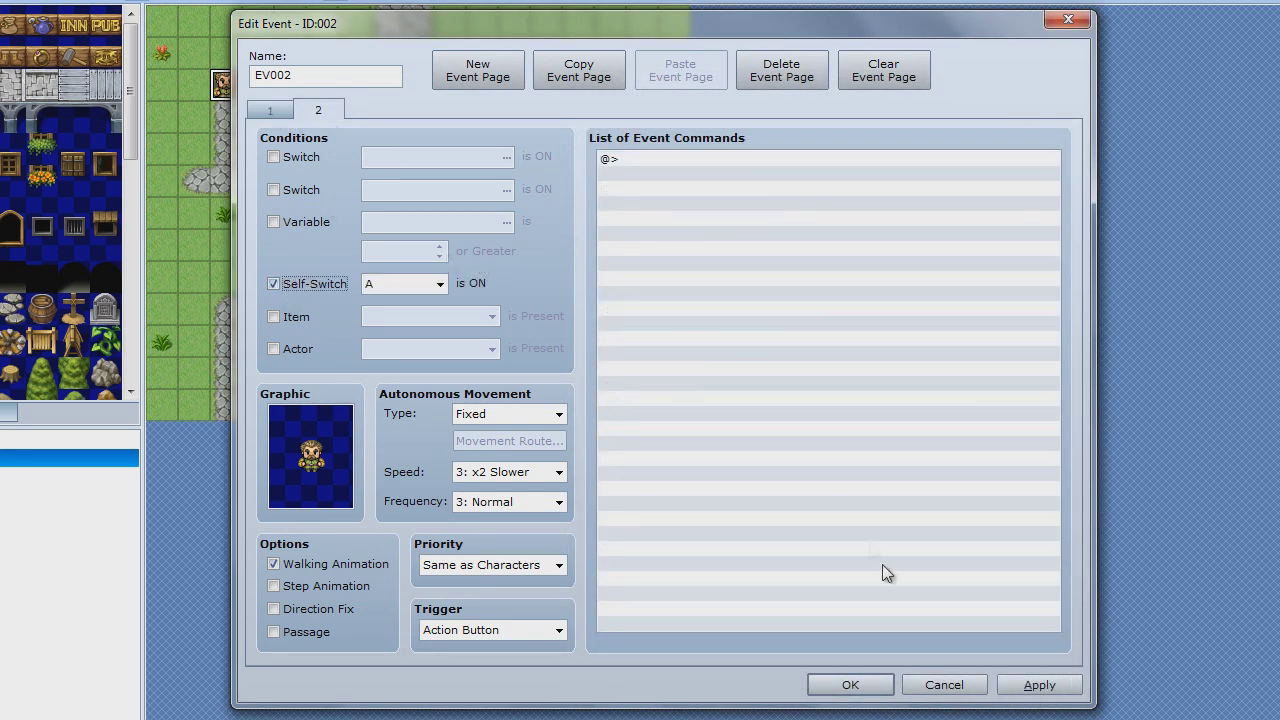
pyautogui.click(1042, 684)
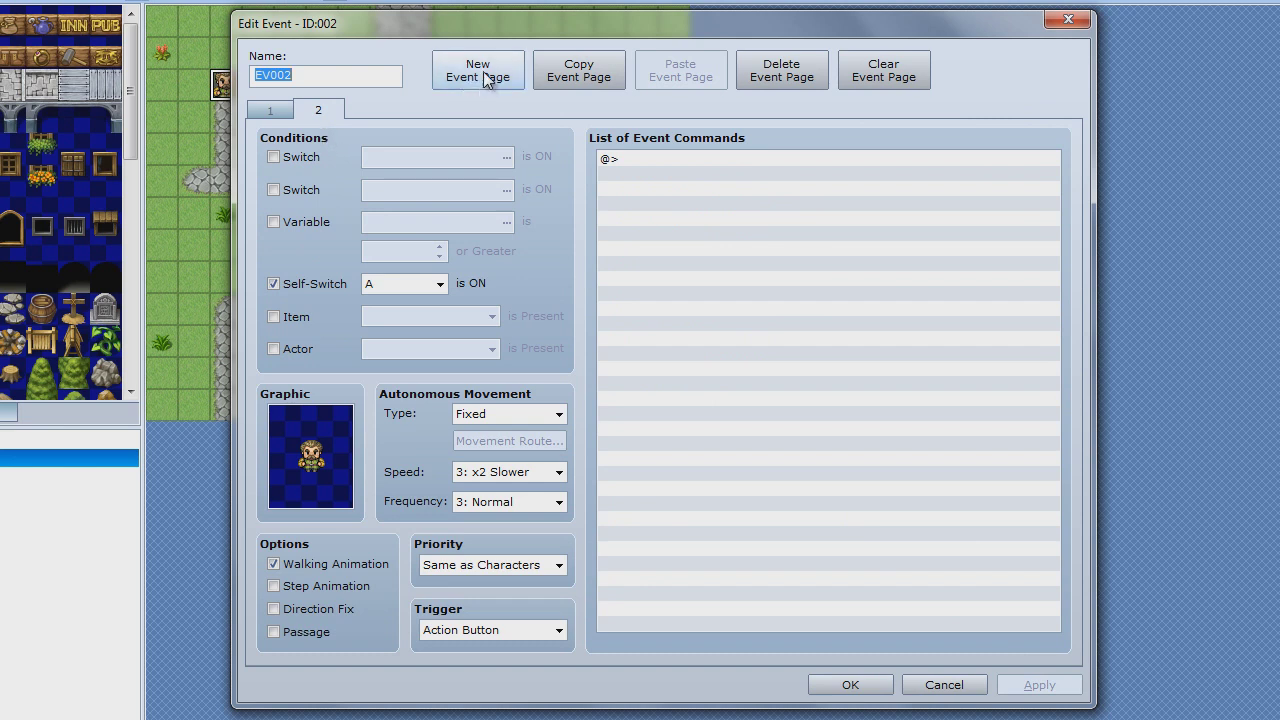
# Step: Give the man's page 2 the line 'Please tell her.'
pyautogui.doubleClick(667, 160)
pyautogui.click(670, 172)
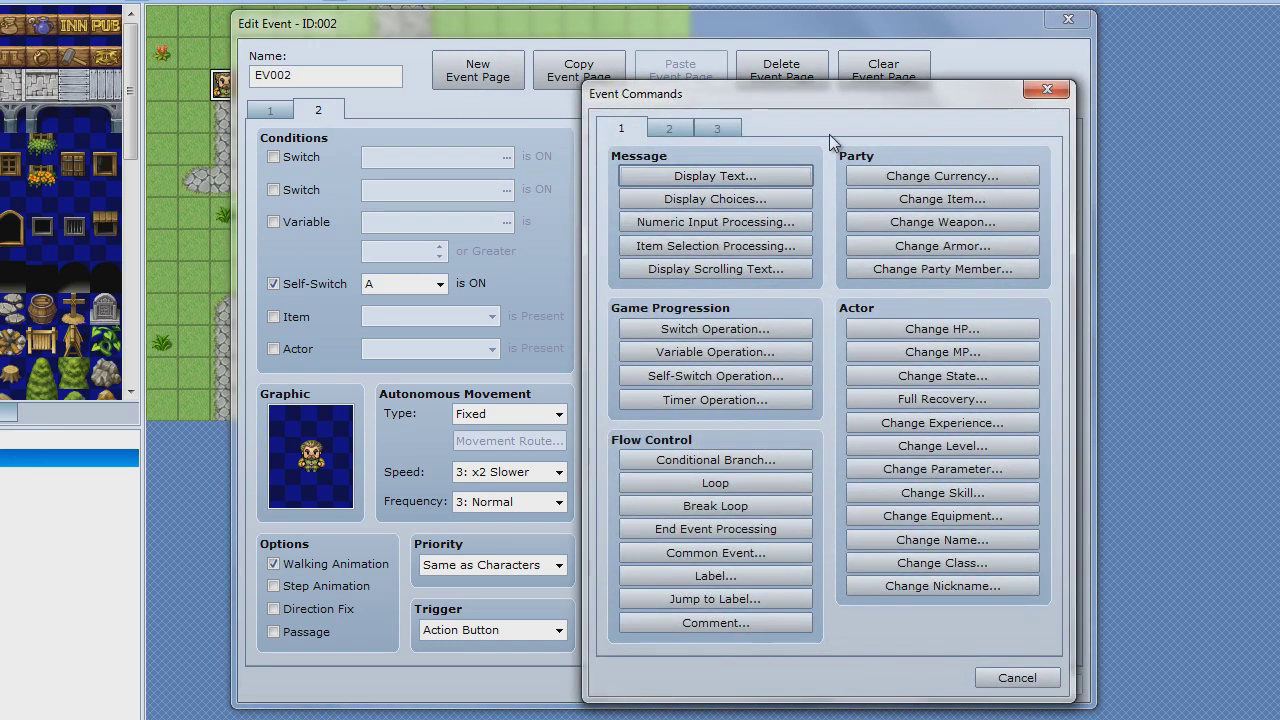
pyautogui.write('Please tell her.')
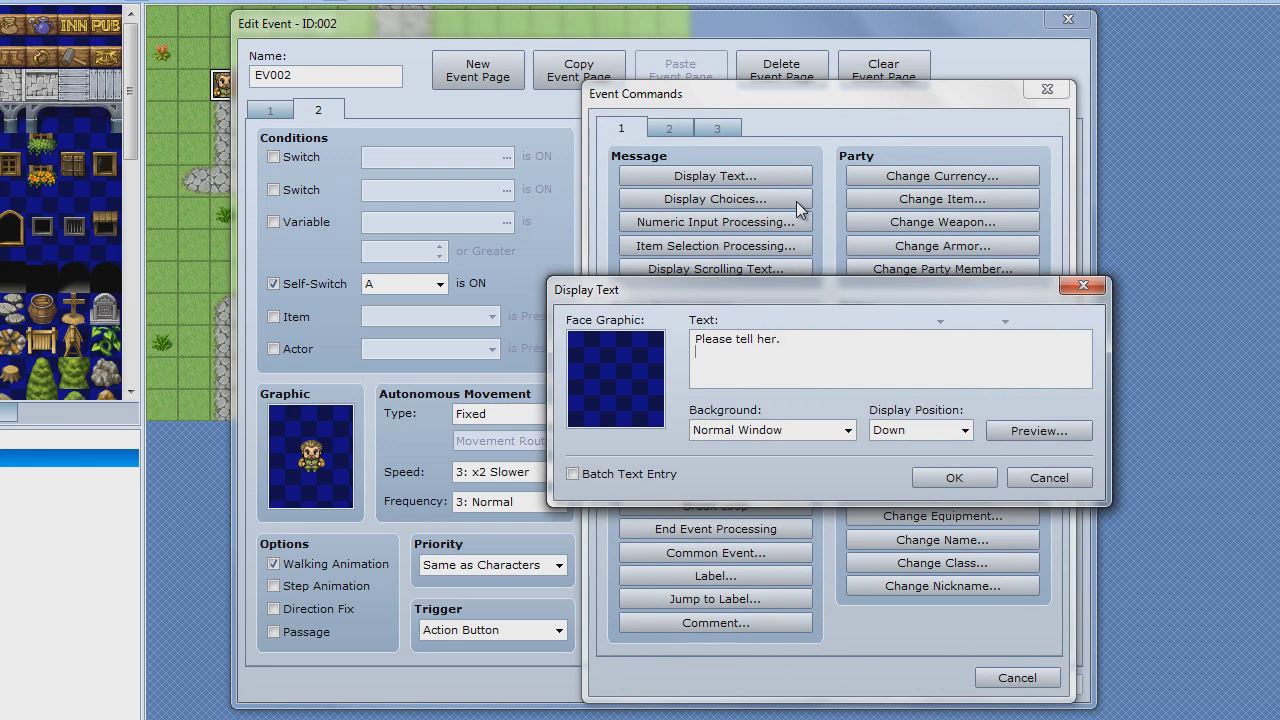
pyautogui.click(954, 478)
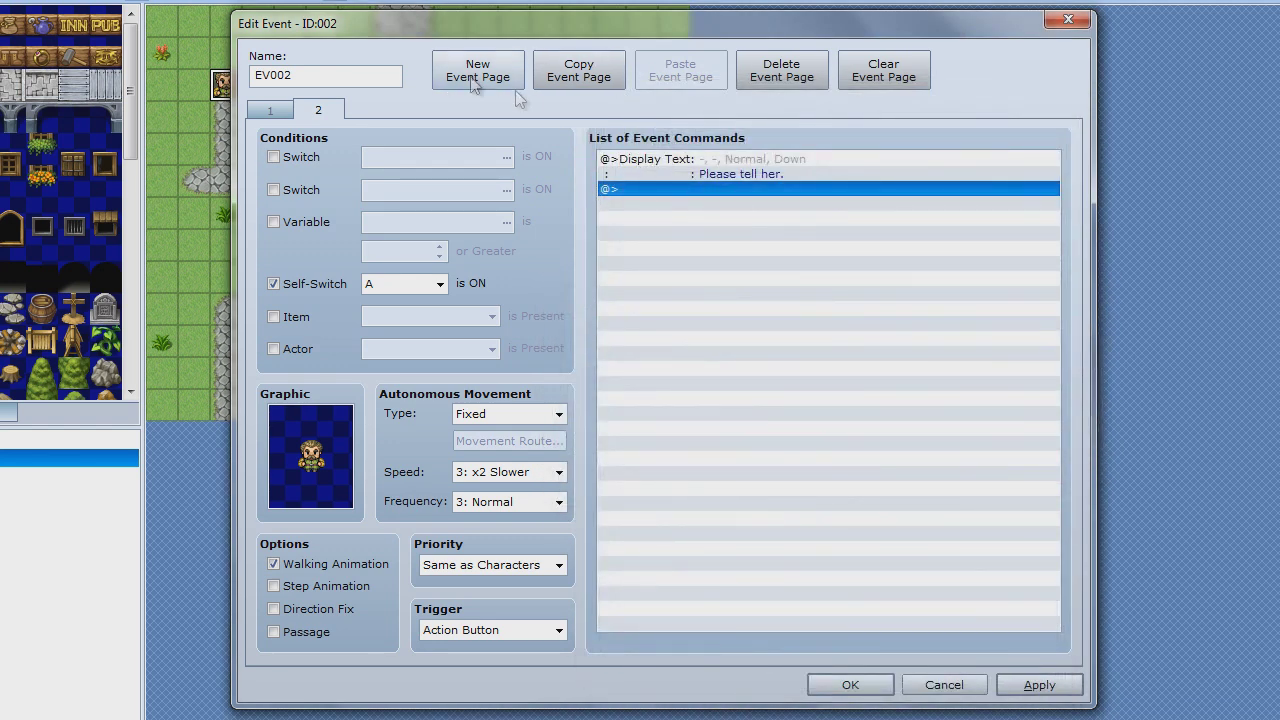
pyautogui.click(480, 78)
# Step: Make the man's third page require switch 0002 Switch B
pyautogui.click(296, 158)
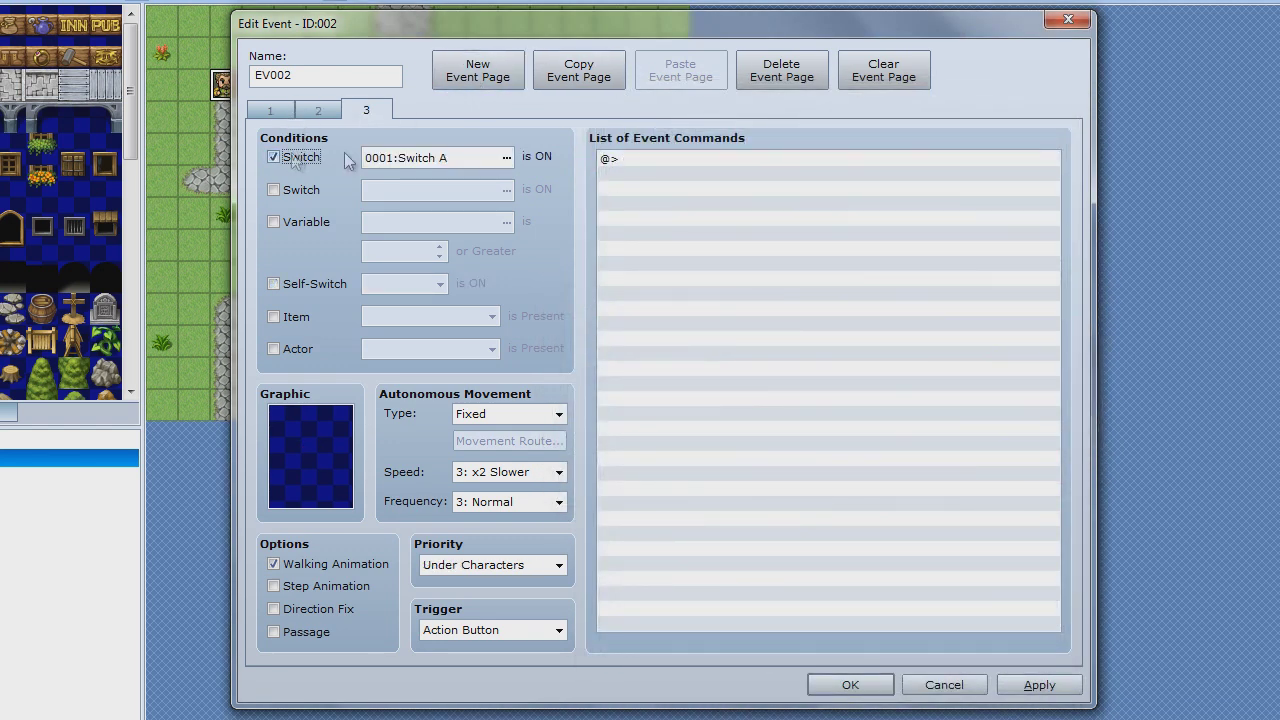
pyautogui.click(506, 158)
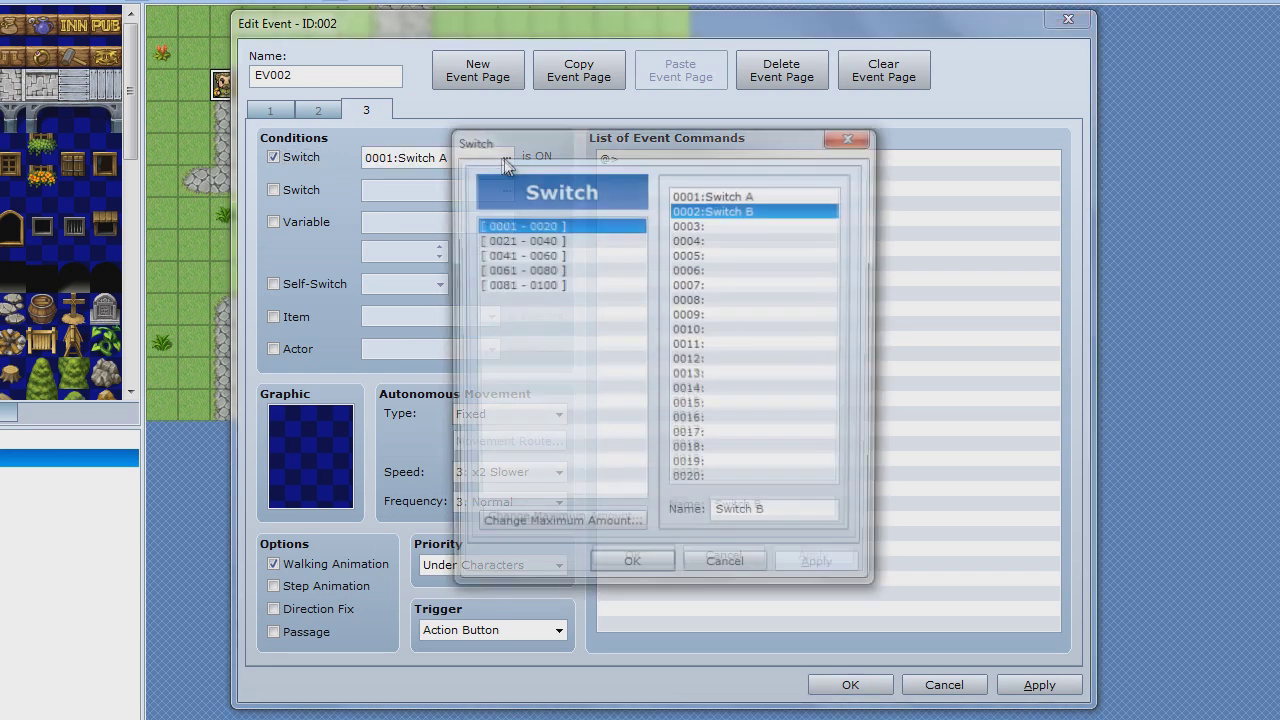
pyautogui.doubleClick(717, 226)
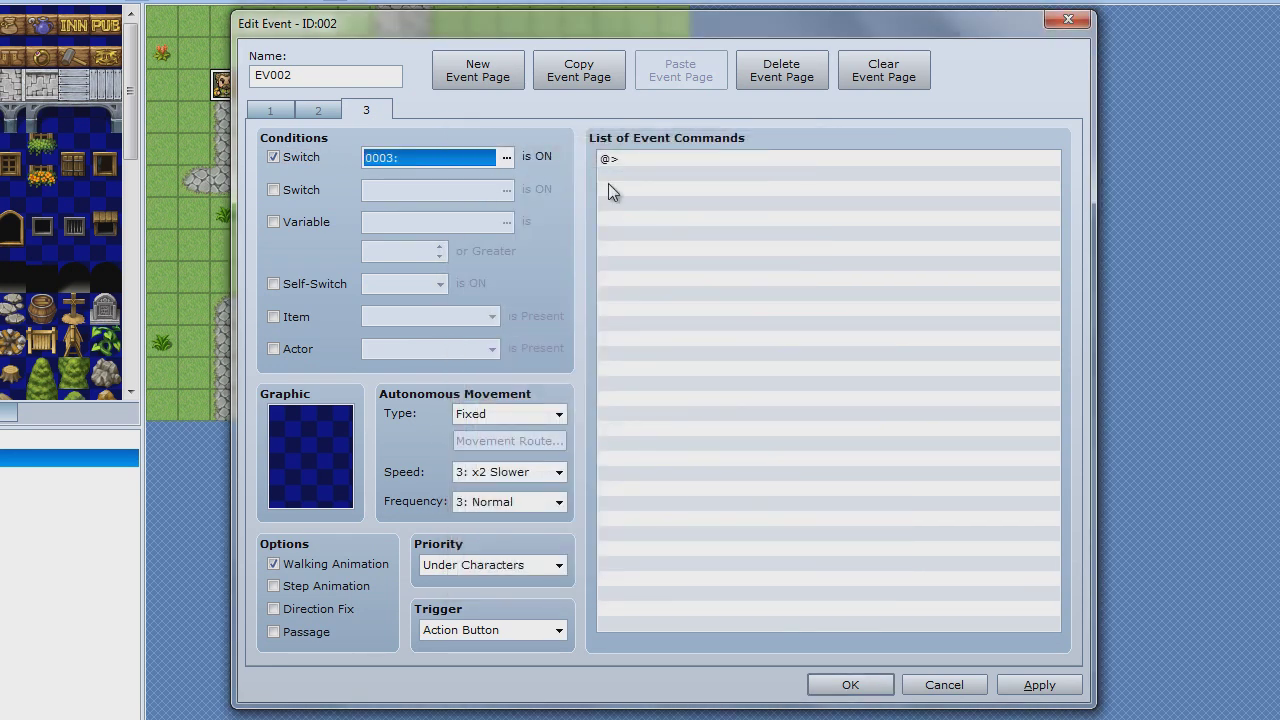
pyautogui.click(506, 158)
pyautogui.doubleClick(670, 208)
# Step: Add the message 'Man: What did she say?' to page 3
pyautogui.click(653, 164)
pyautogui.doubleClick(653, 165)
pyautogui.click(657, 172)
pyautogui.write('W')
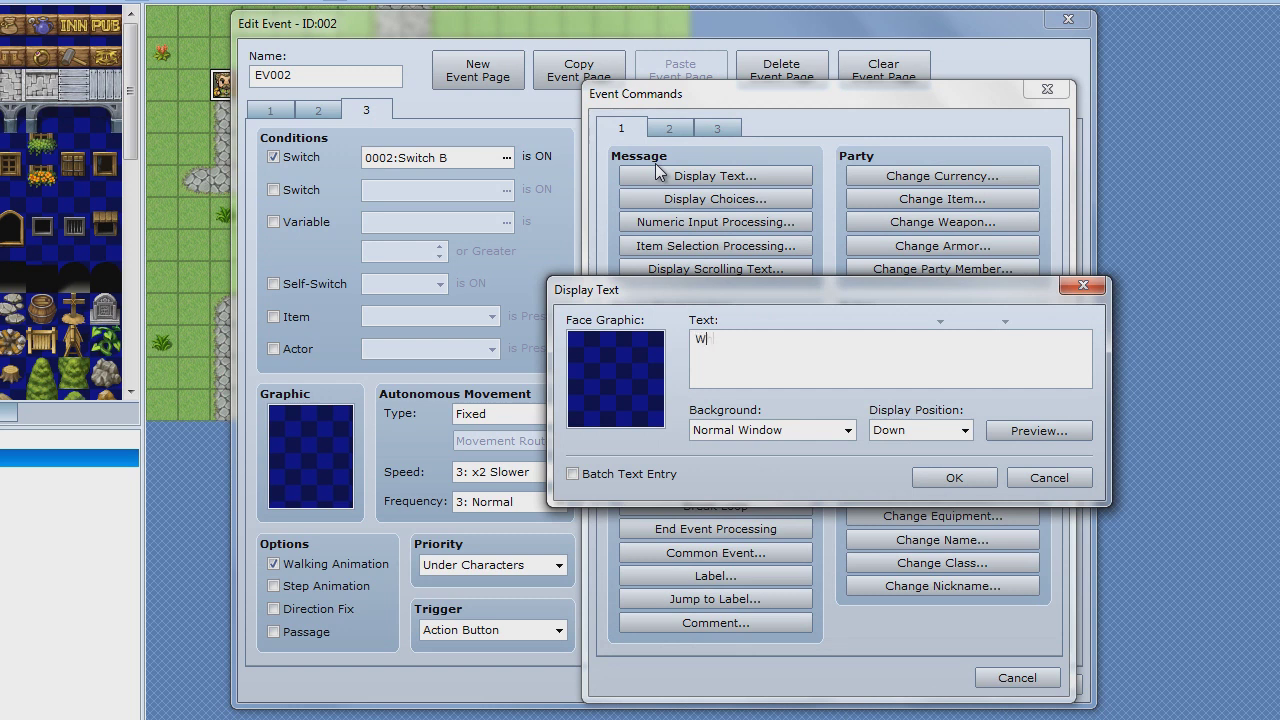
pyautogui.press('BackSpace')
pyautogui.write('Mah')
pyautogui.press('Up')
pyautogui.press('Menu')
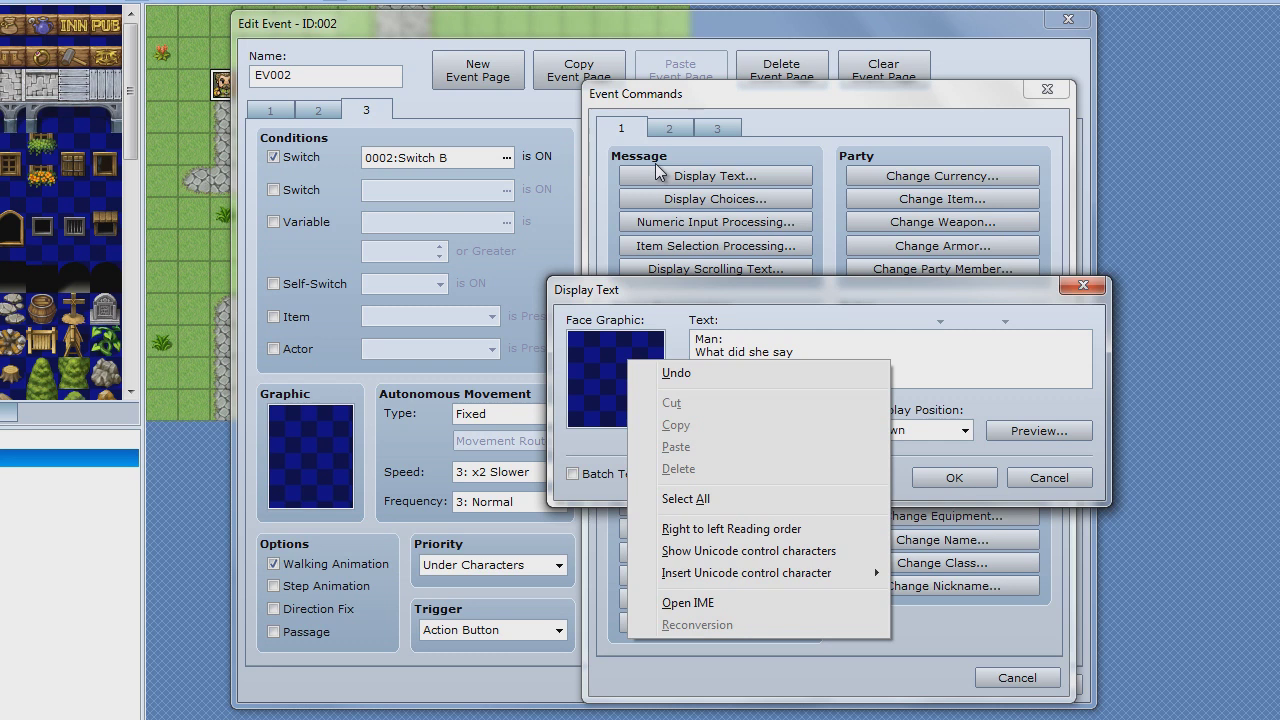
pyautogui.click(918, 360)
pyautogui.write('?')
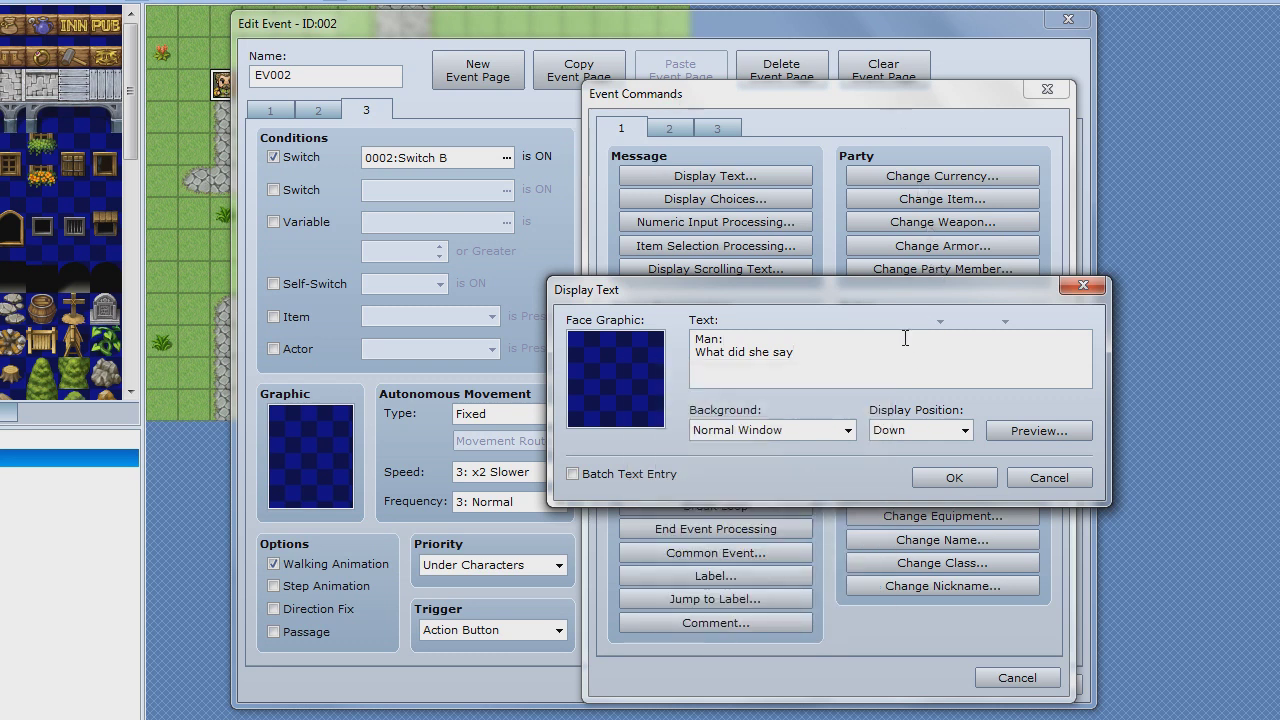
pyautogui.click(960, 474)
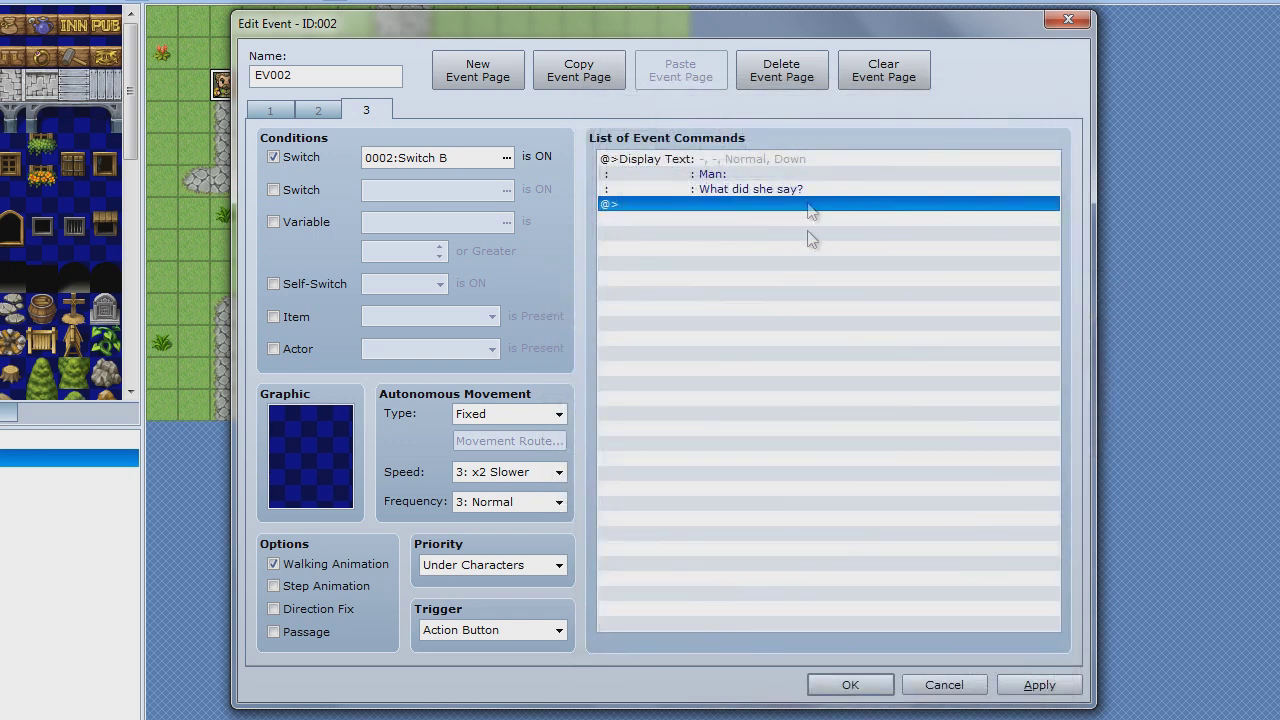
# Step: Add a Display Choices after the question with first answer 'She loves you!'
pyautogui.doubleClick(801, 203)
pyautogui.click(775, 203)
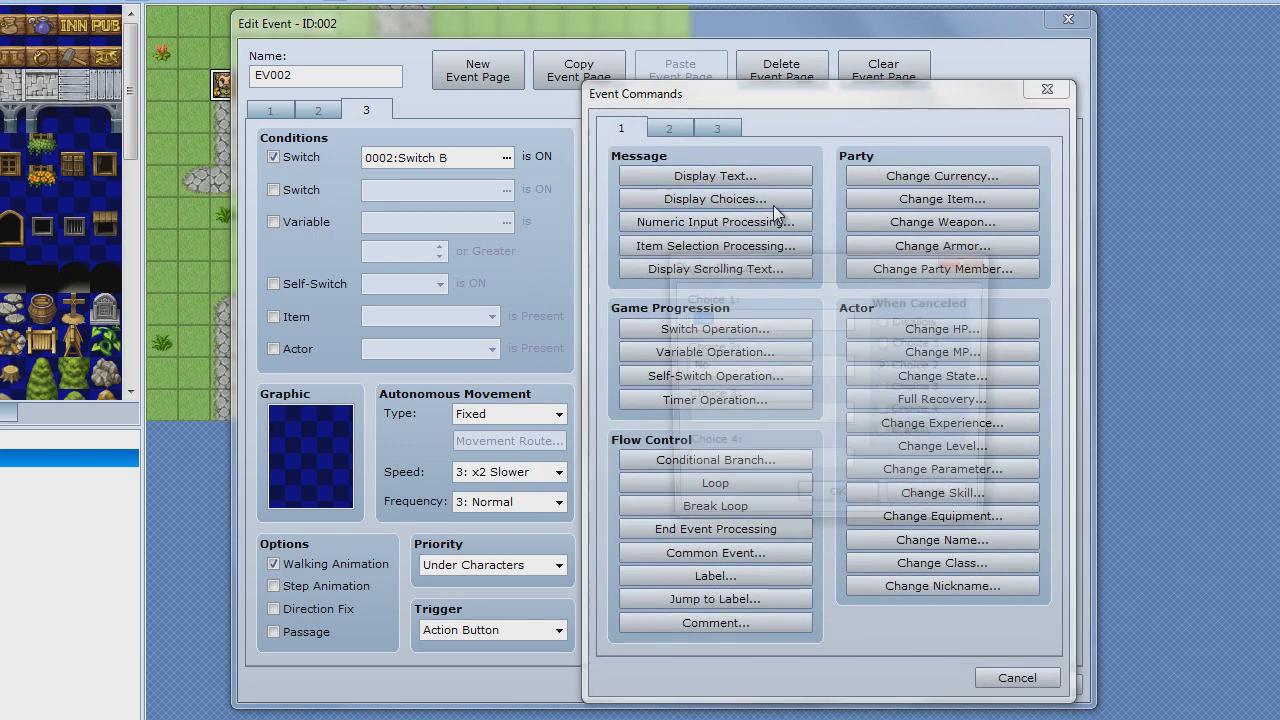
pyautogui.write('S')
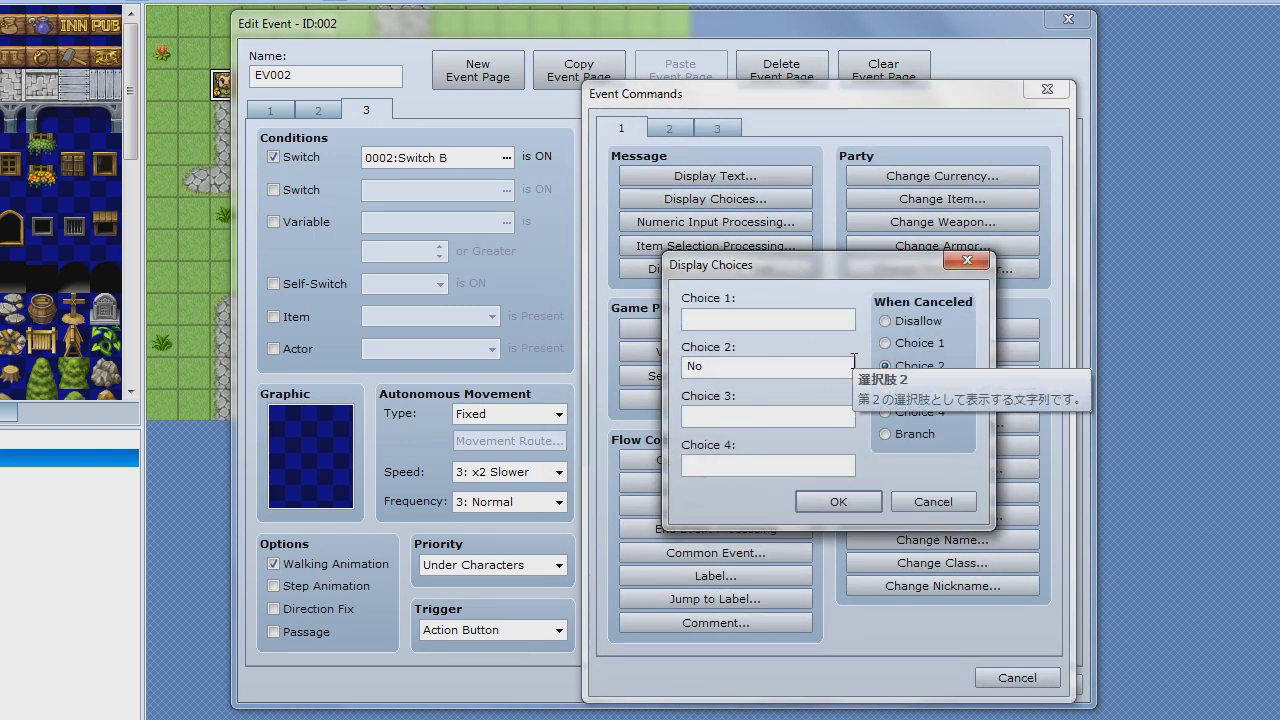
pyautogui.write('he loves you!')
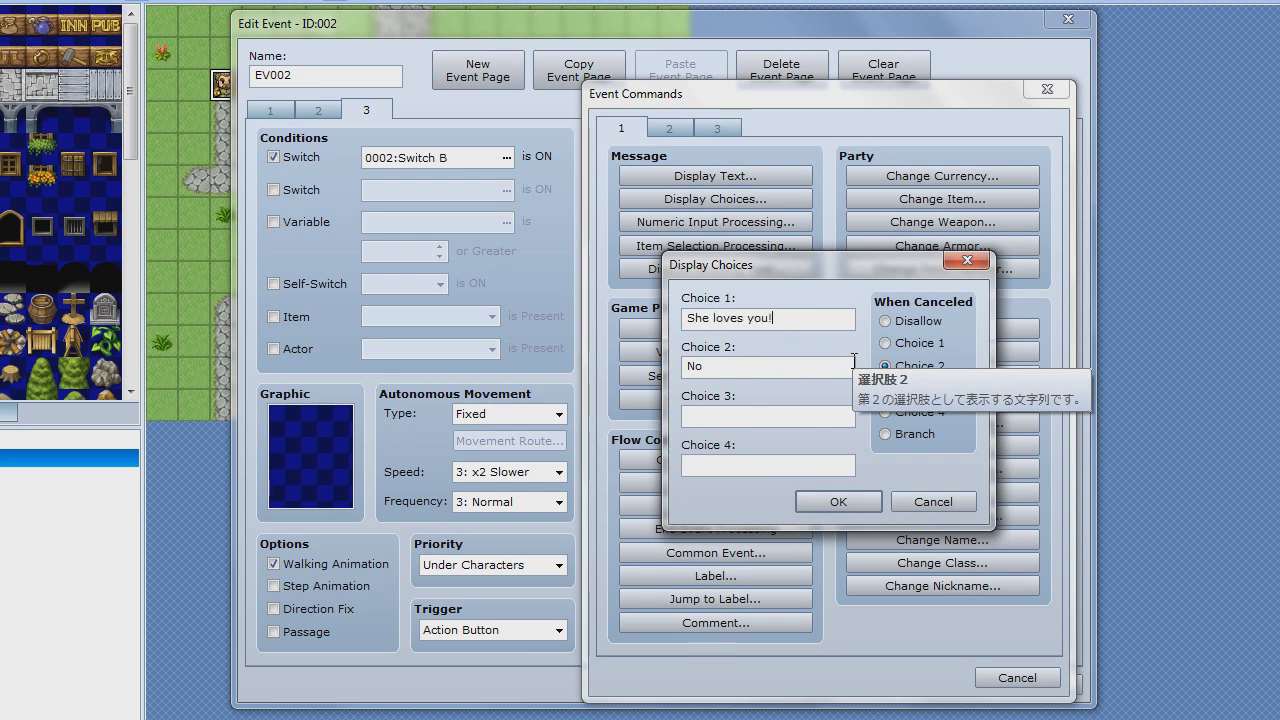
pyautogui.press('Return')
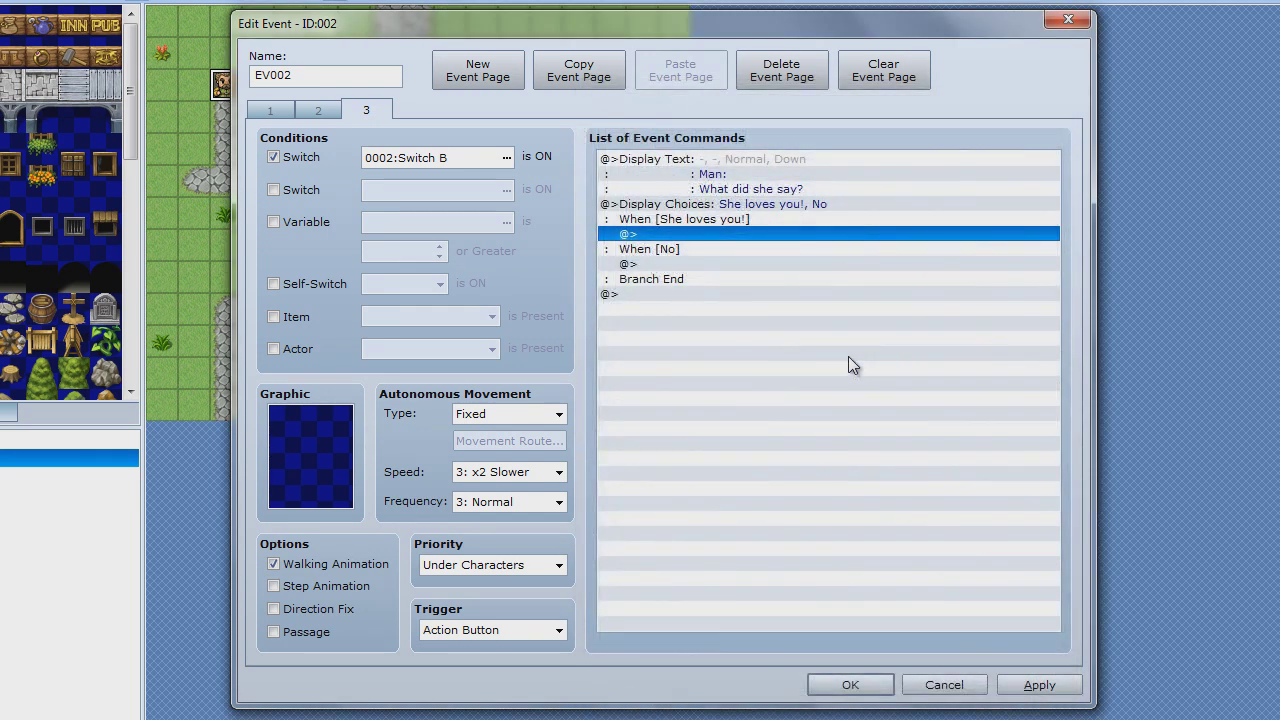
# Step: Replace the second answer 'No' with 'She hates you.'
pyautogui.click(742, 222)
pyautogui.doubleClick(742, 218)
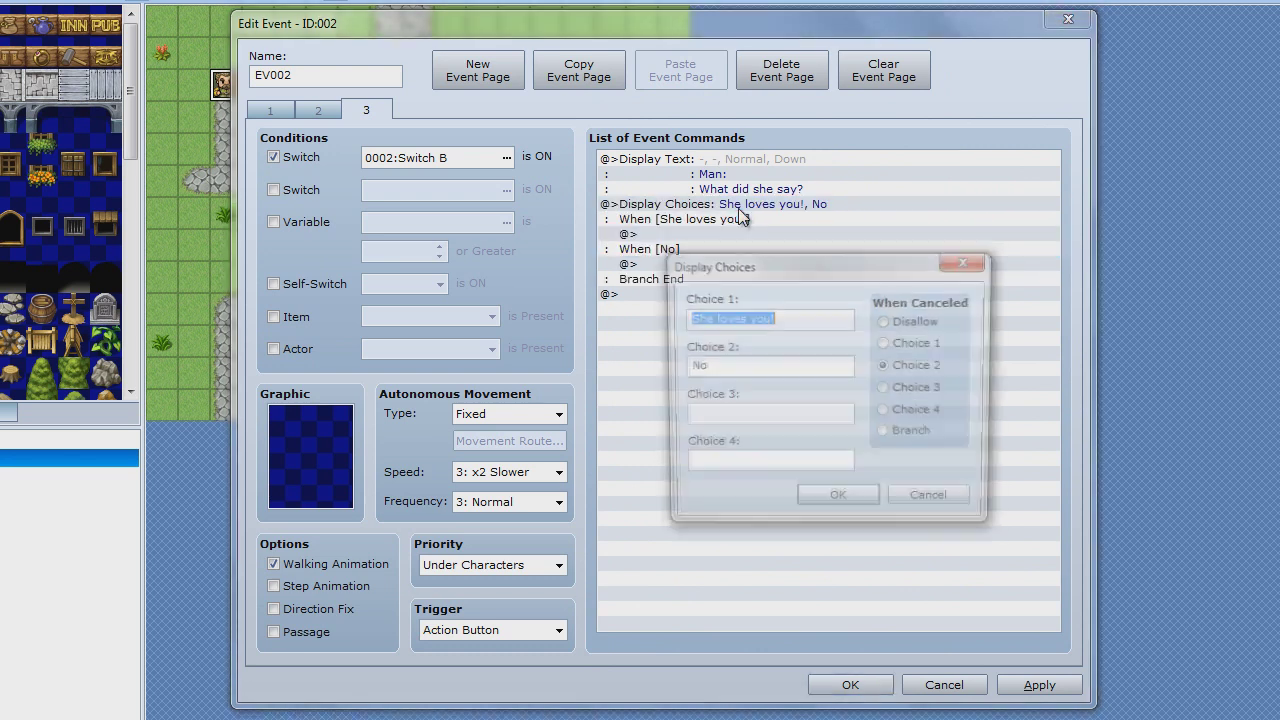
pyautogui.doubleClick(736, 368)
pyautogui.press('BackSpace')
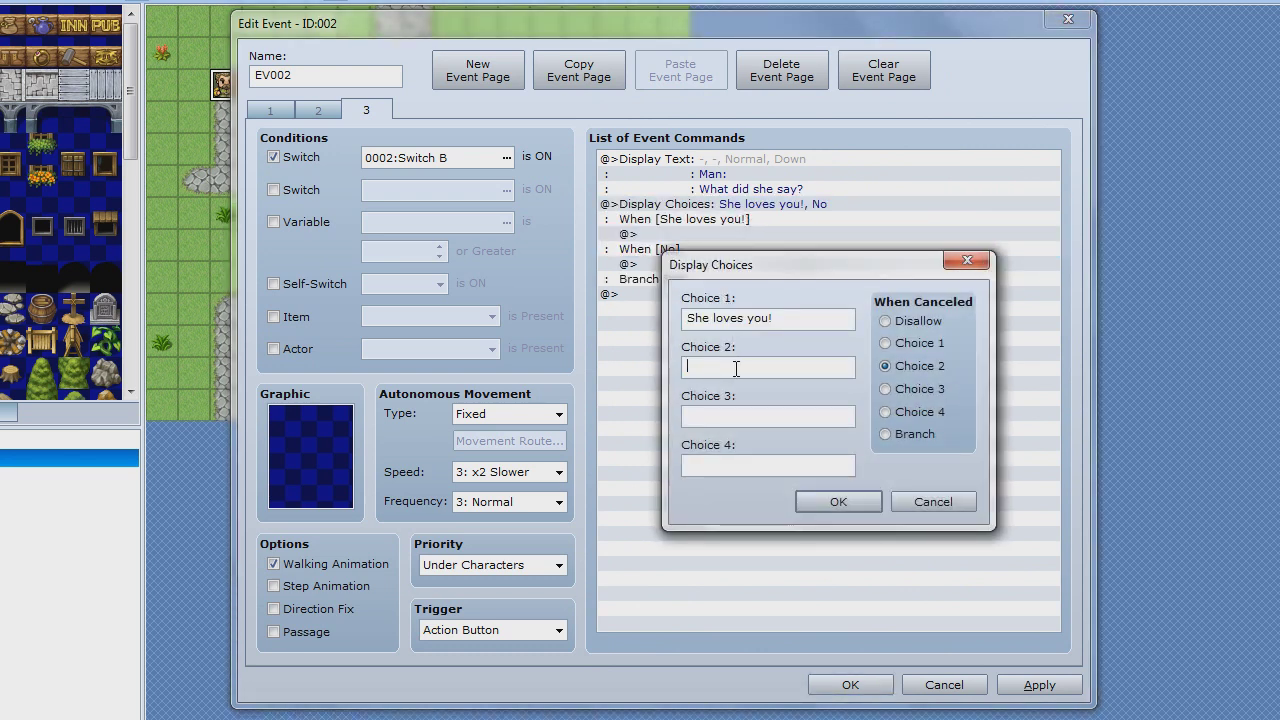
pyautogui.write('M')
pyautogui.write('.')
pyautogui.press('Return')
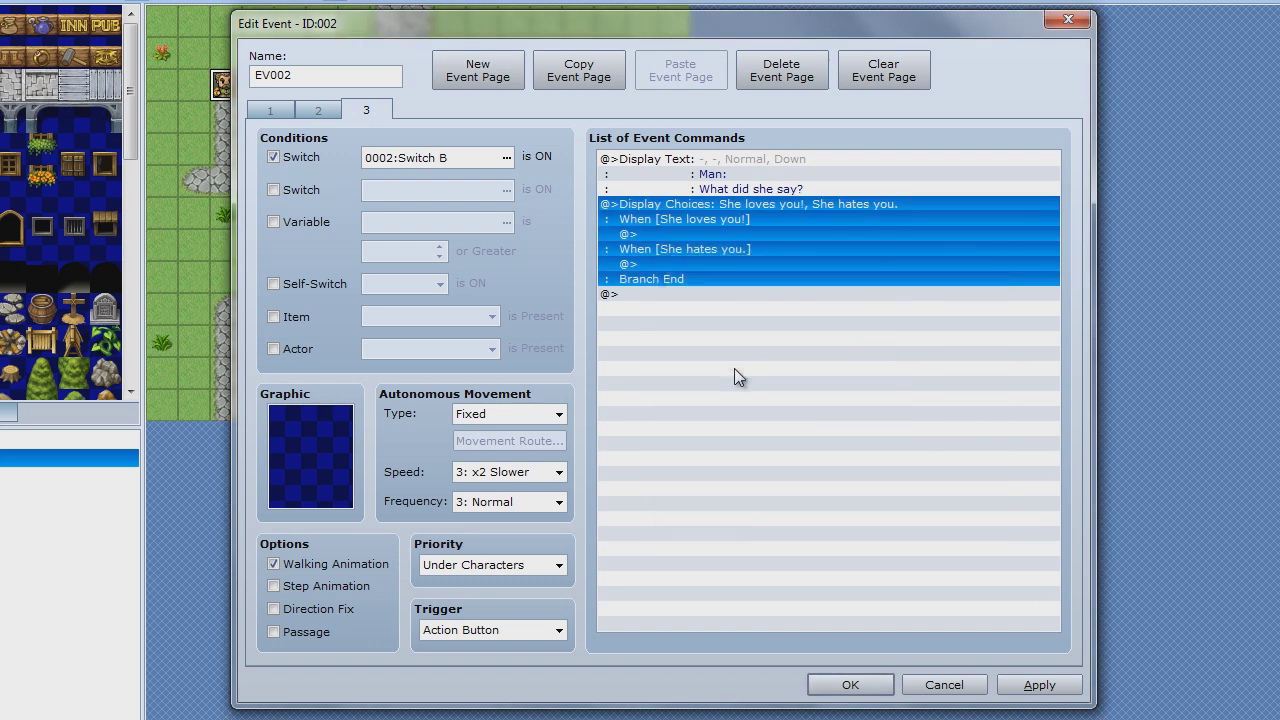
# Step: Add a third answer, 'Grow some balls.'
pyautogui.press('Return')
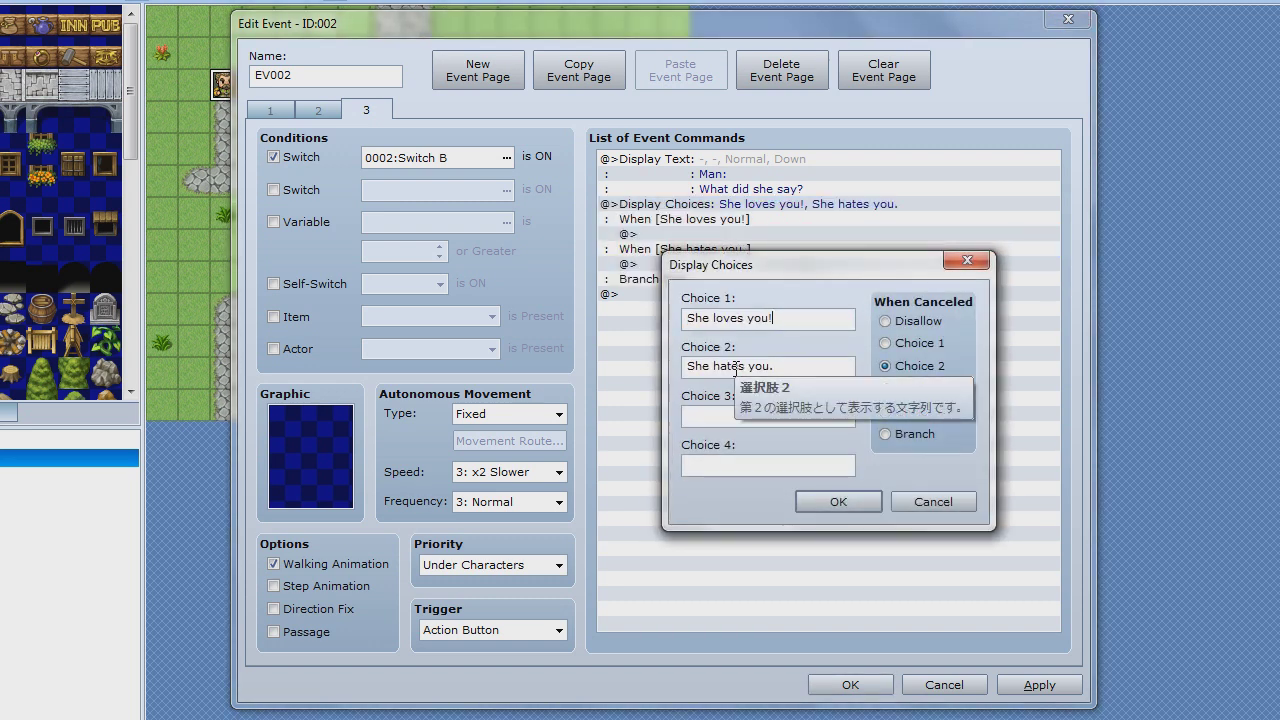
pyautogui.press('Tab')
pyautogui.press('Tab')
pyautogui.press('Tab')
pyautogui.click(757, 412)
pyautogui.write('Grow')
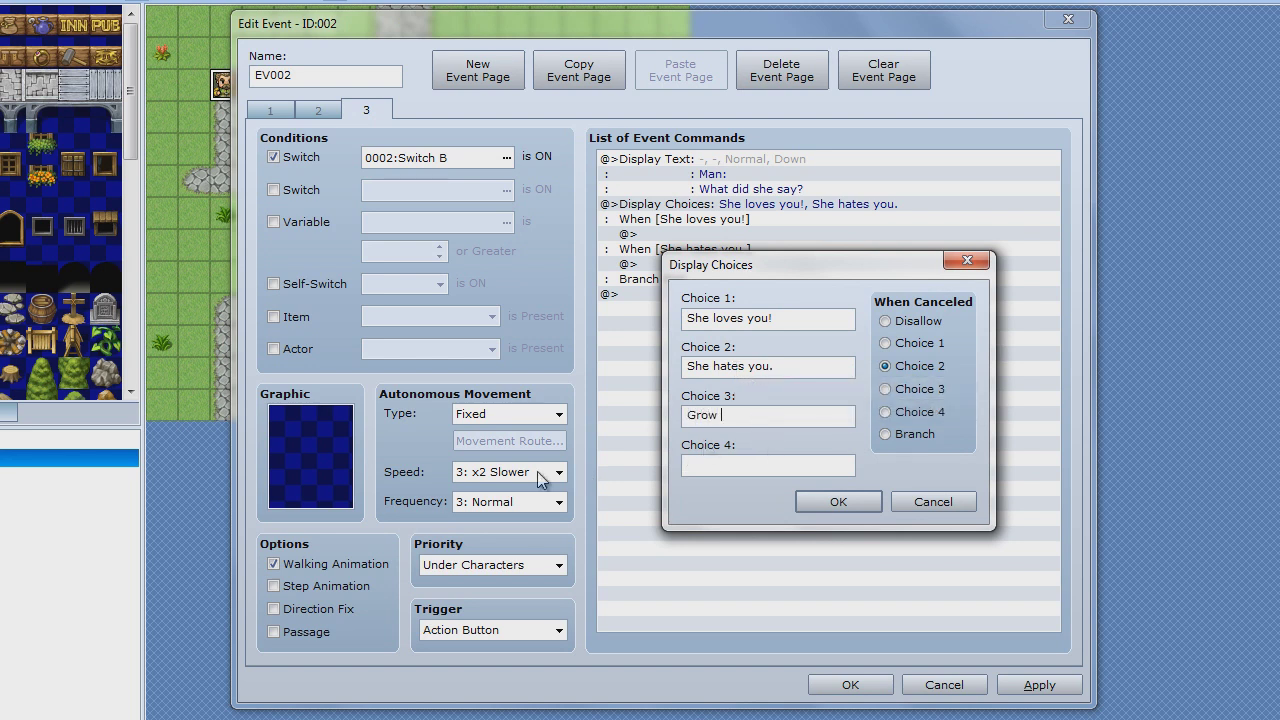
pyautogui.write('some')
pyautogui.write('.')
pyautogui.press('Return')
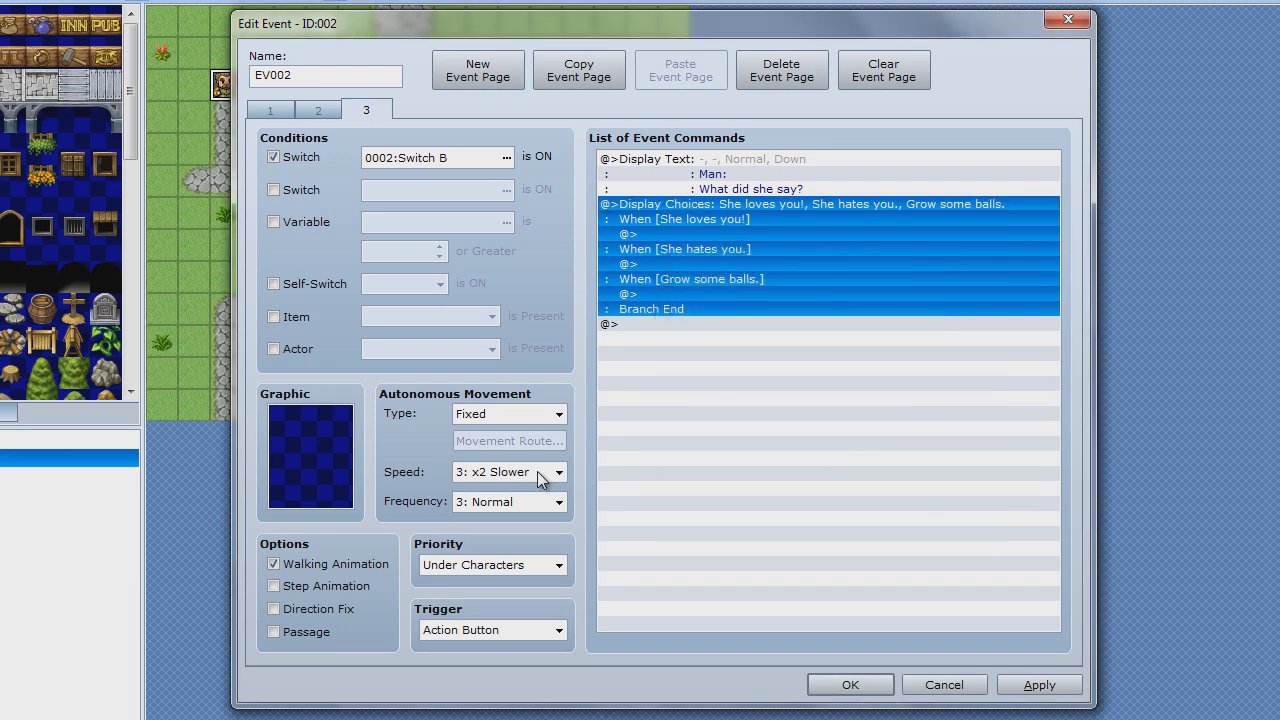
# Step: Add the reply "She said she loves you!" under the first answer
pyautogui.doubleClick(649, 233)
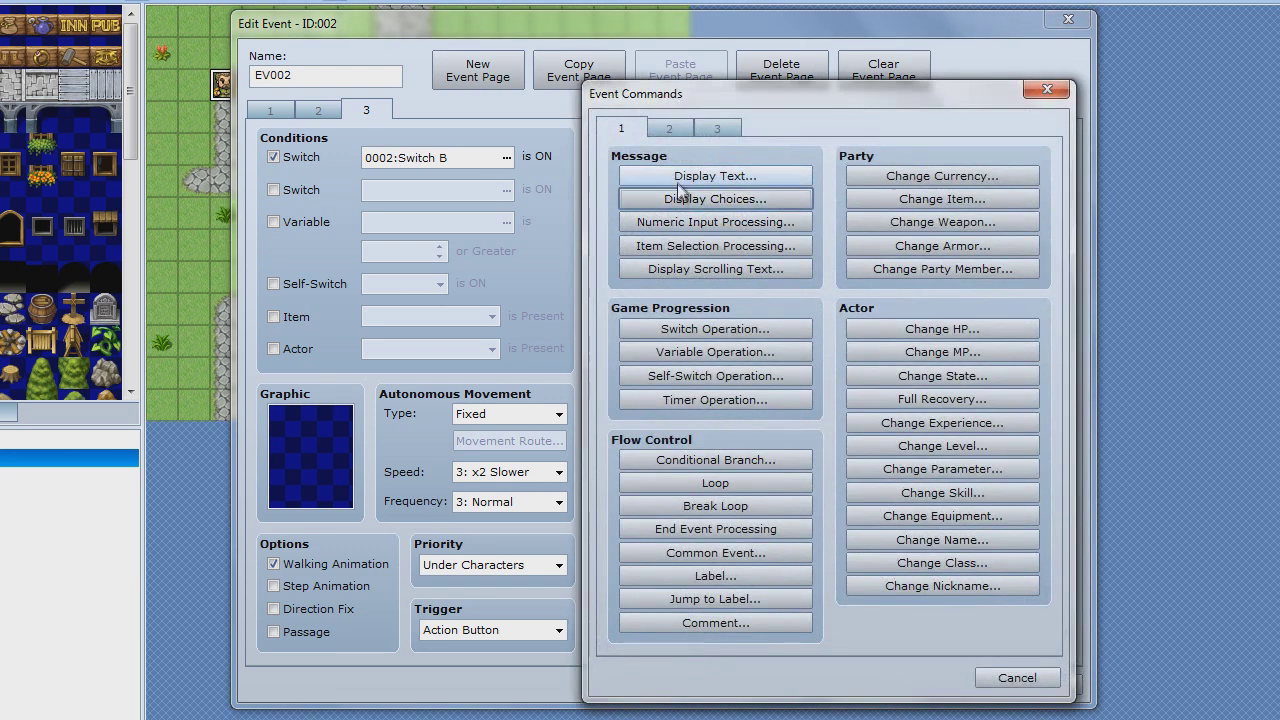
pyautogui.click(683, 180)
pyautogui.write('She')
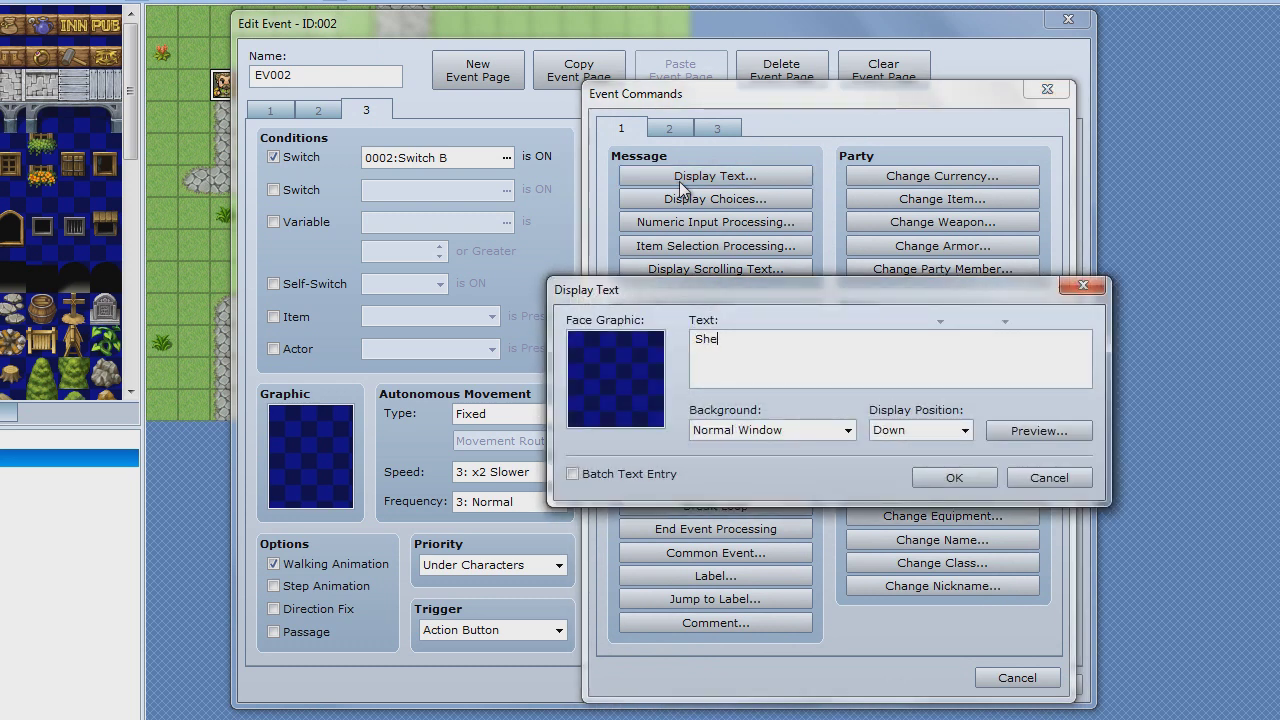
pyautogui.write(' said')
pyautogui.press('BackSpace')
pyautogui.press('BackSpace')
pyautogui.write('hye')
pyautogui.write('s you!')
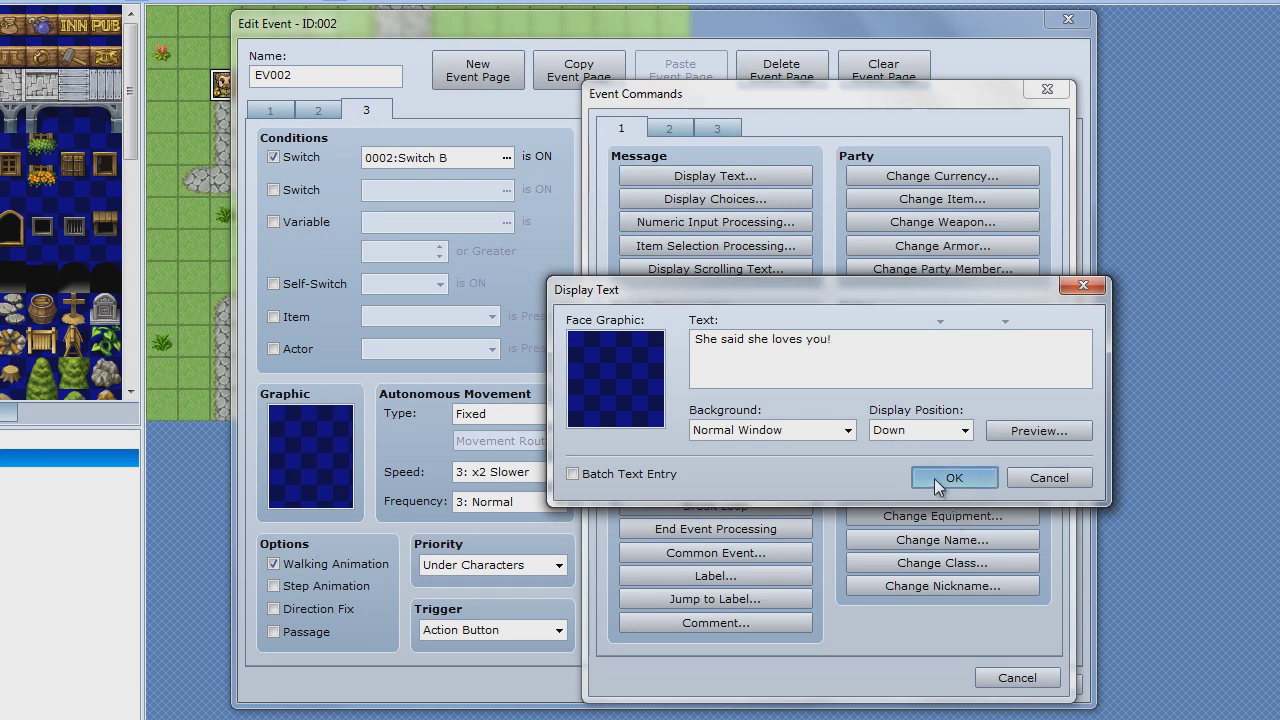
pyautogui.click(938, 478)
# Step: Add the reply "She hates you." under the second answer
pyautogui.doubleClick(700, 294)
pyautogui.click(726, 174)
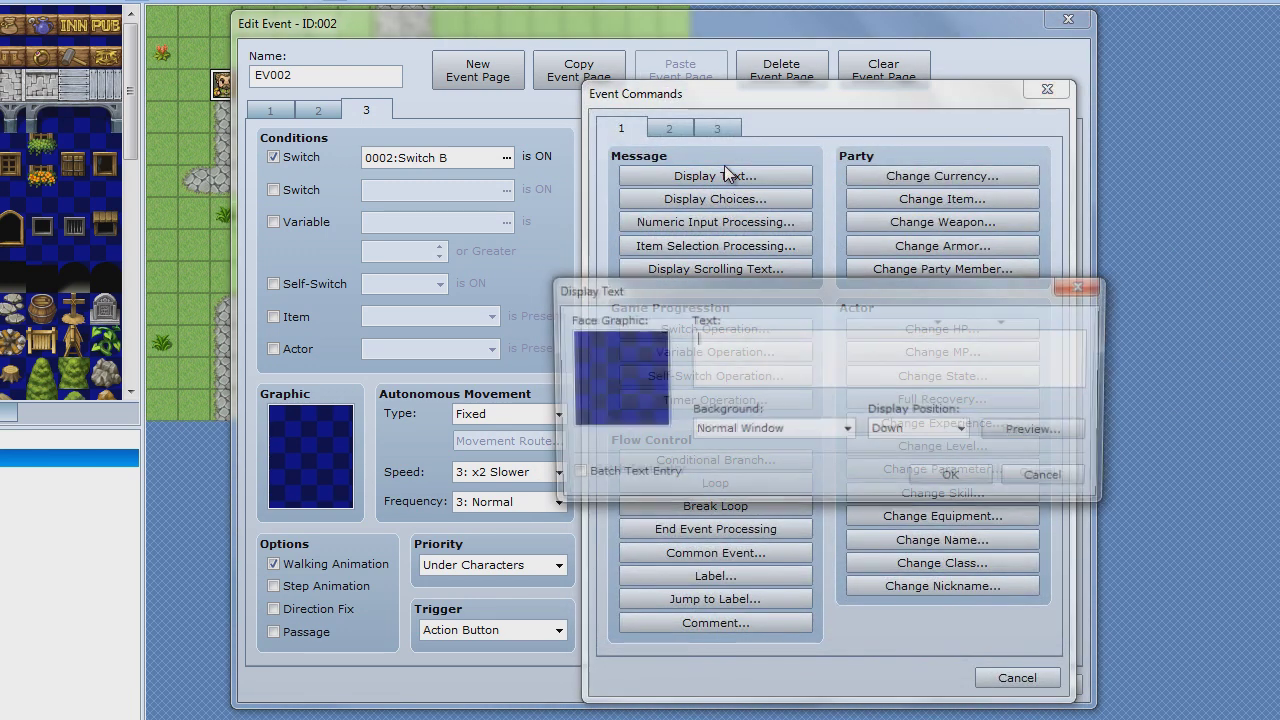
pyautogui.write('She hate')
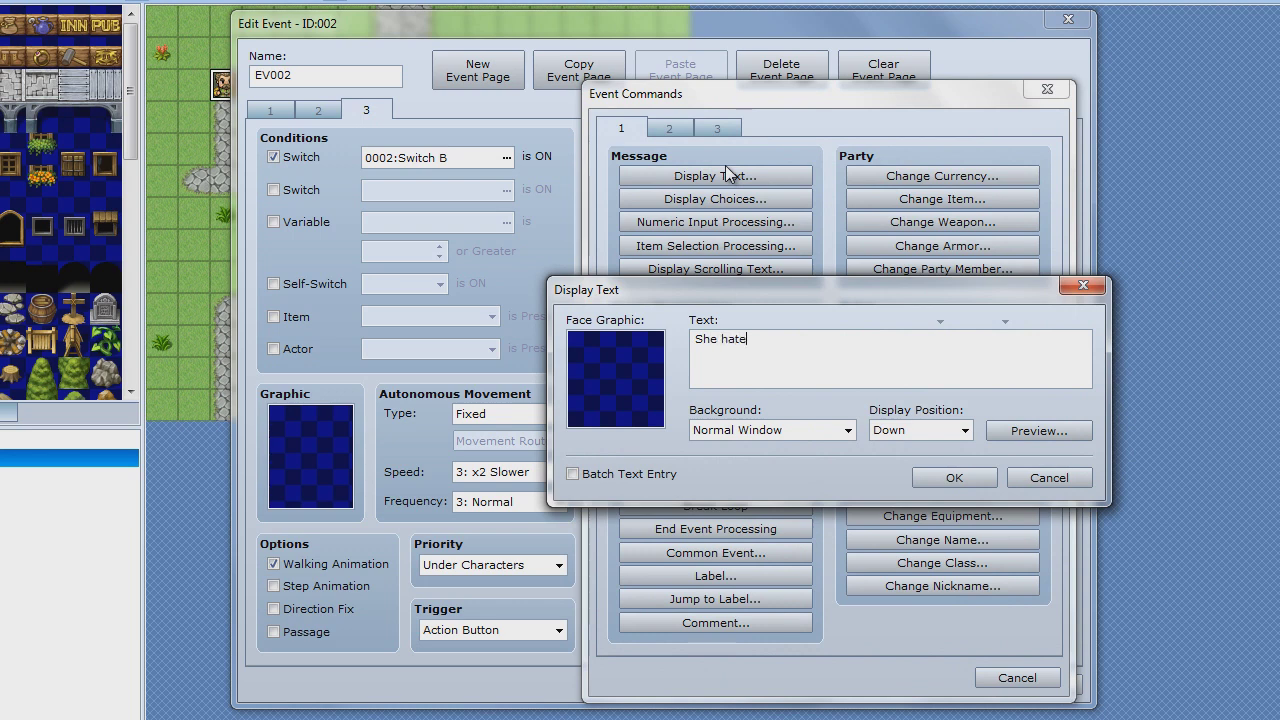
pyautogui.write('s you.')
pyautogui.click(952, 480)
# Step: Begin the third answer's reply, typing "She said grow some balls..."
pyautogui.doubleClick(789, 359)
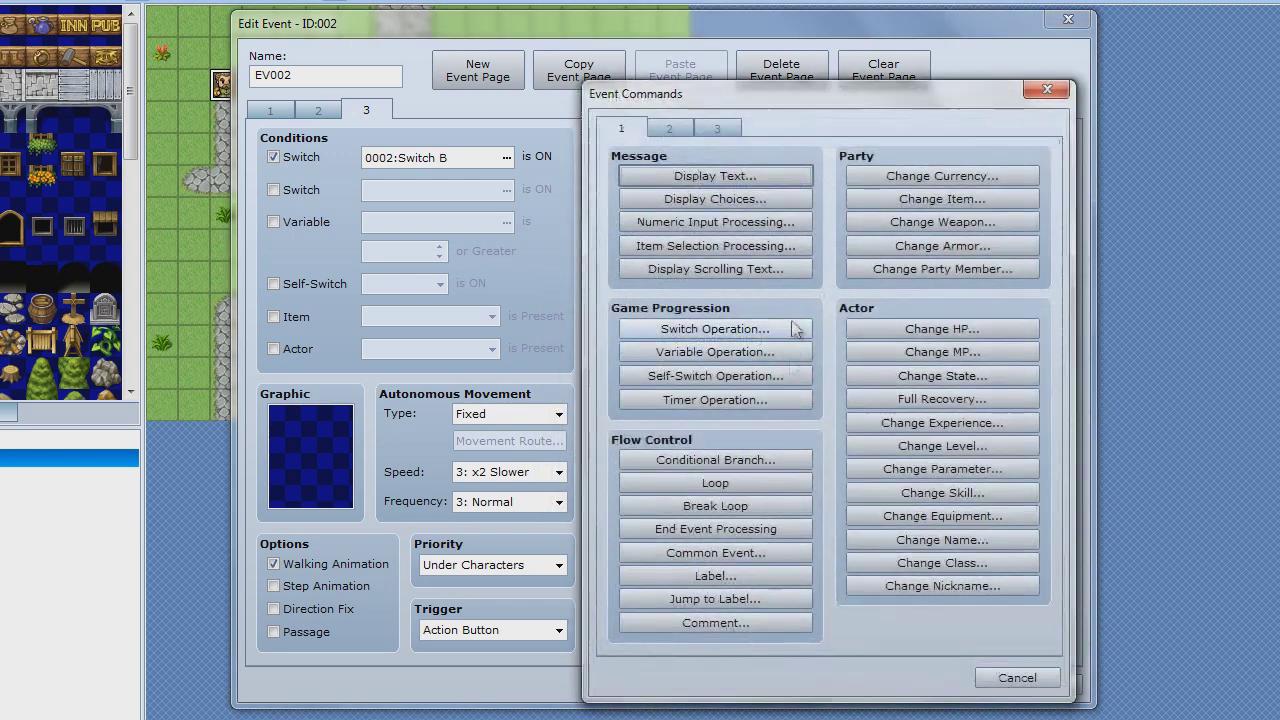
pyautogui.click(757, 182)
pyautogui.write('She s')
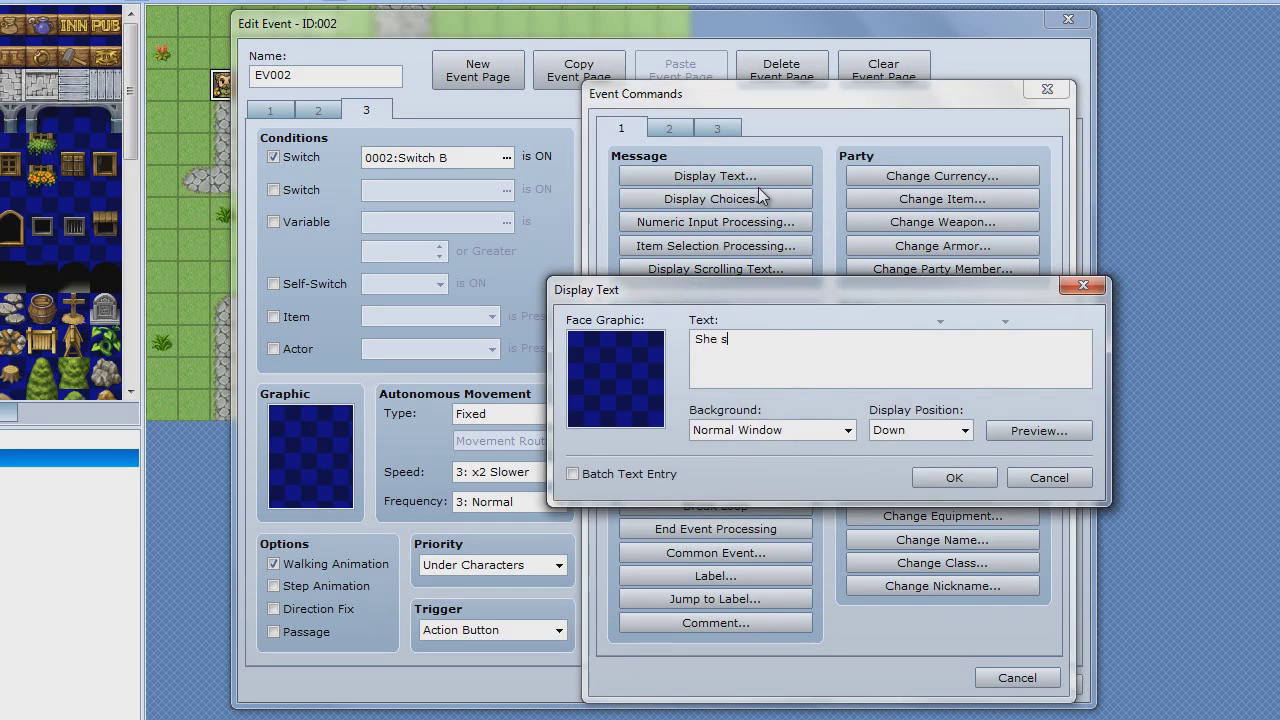
pyautogui.write('aid grow some ba')
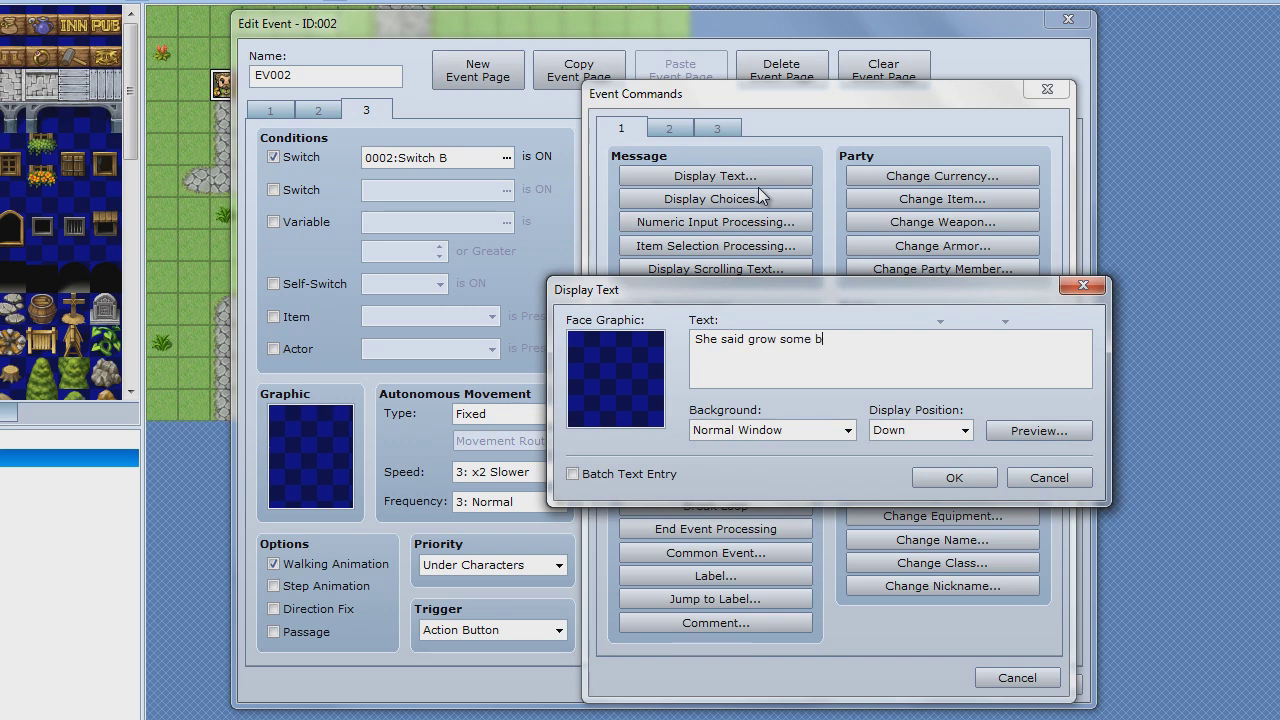
pyautogui.write('lls...')
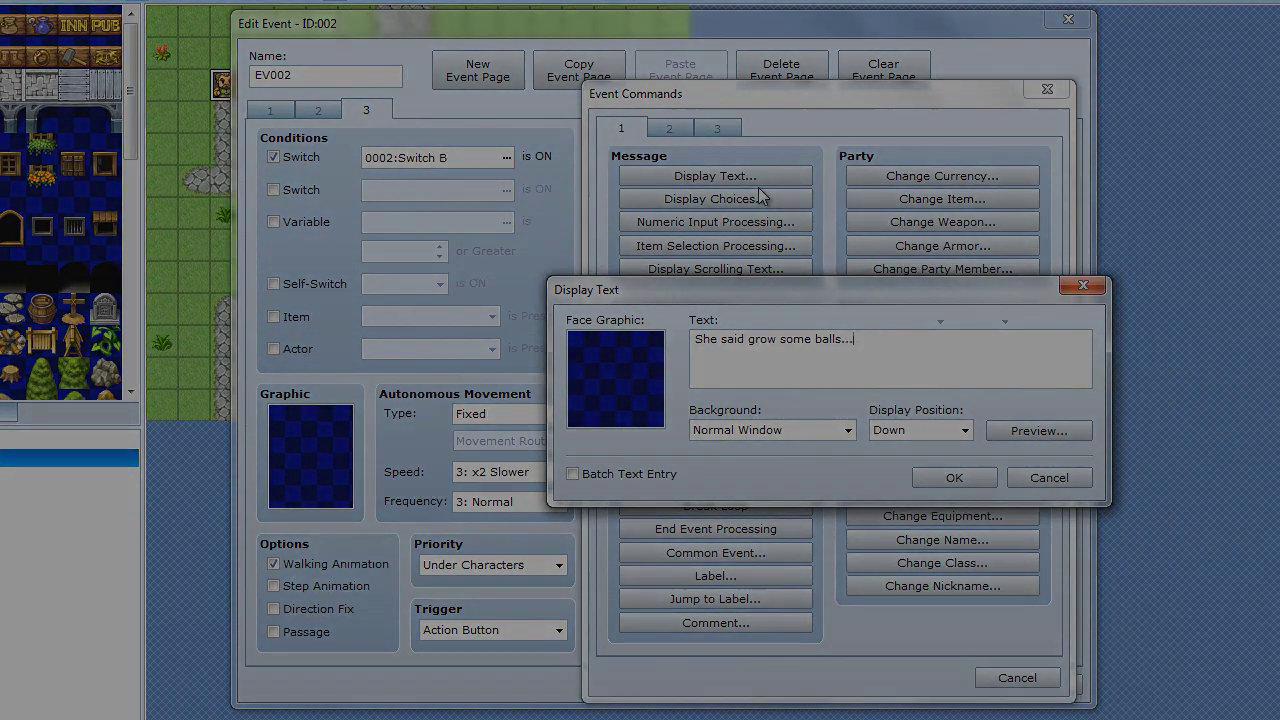